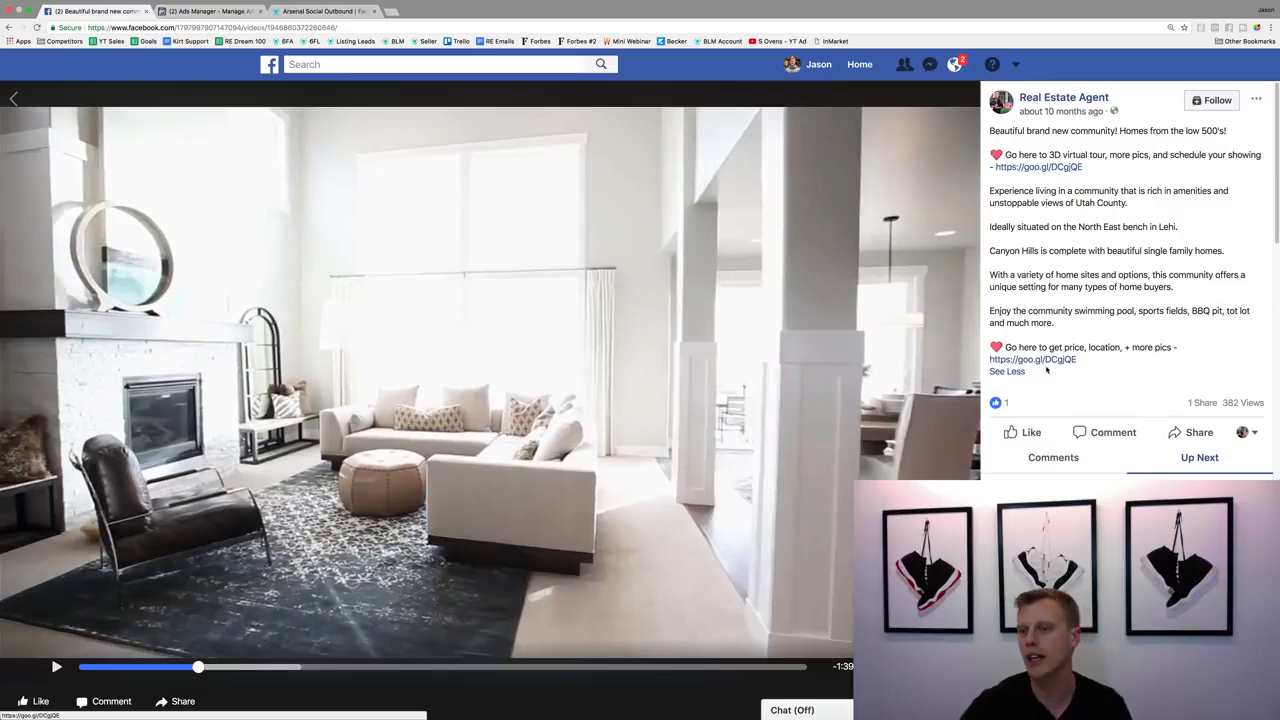
# Open the 3D tour link in the listing post and submit the landing page's lead form with a first name, email and phone number.
pyautogui.click(1040, 168)
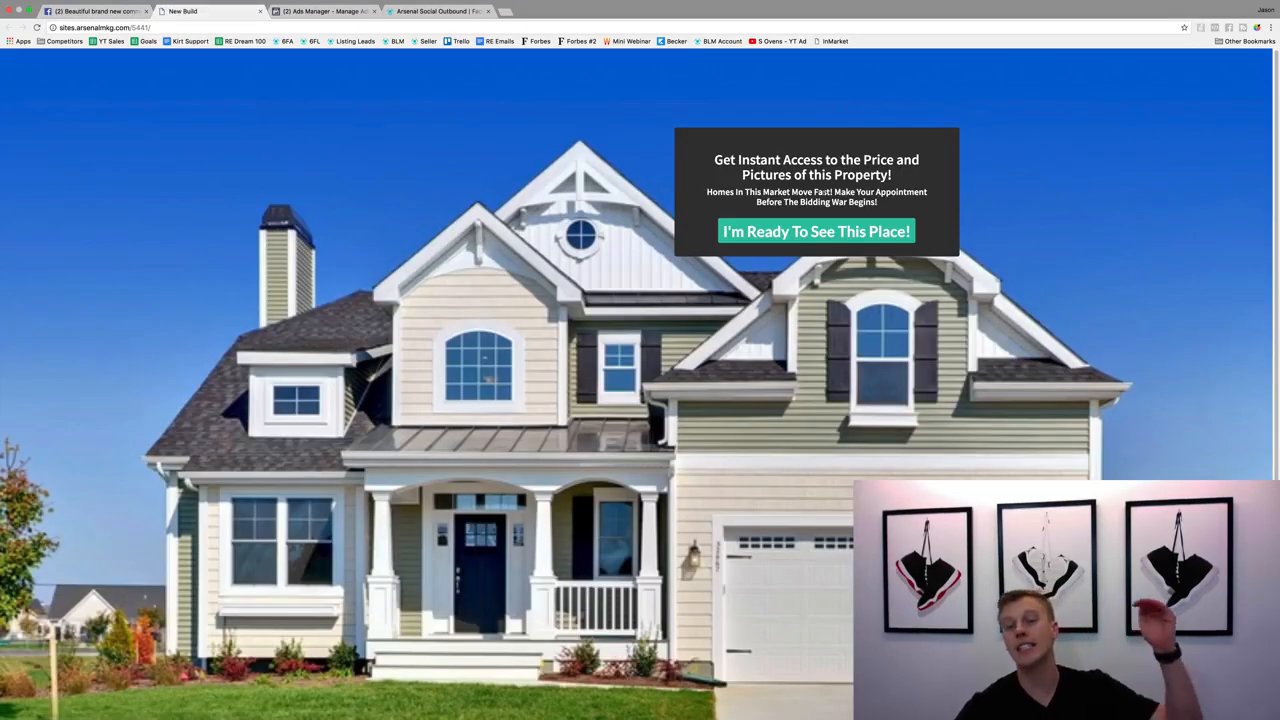
pyautogui.click(793, 233)
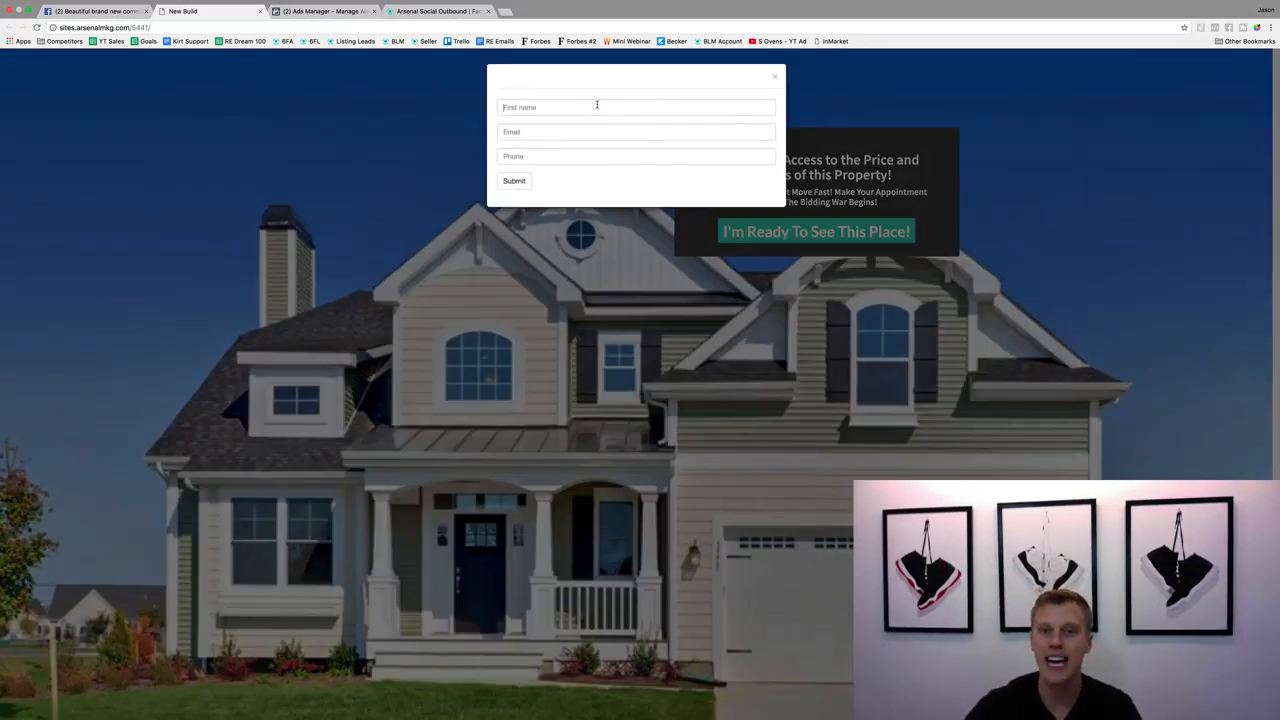
pyautogui.click(597, 105)
pyautogui.write('Jason')
pyautogui.press('Tab')
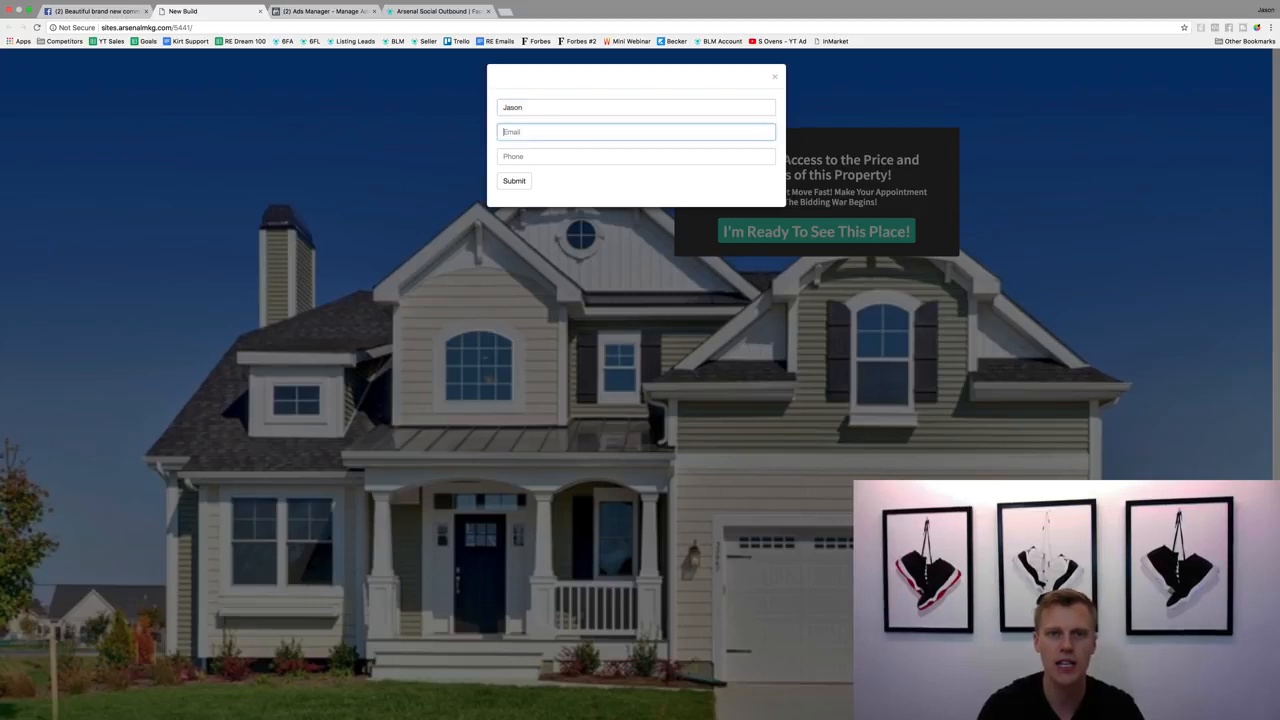
pyautogui.write('test')
pyautogui.press('Down')
pyautogui.press('Tab')
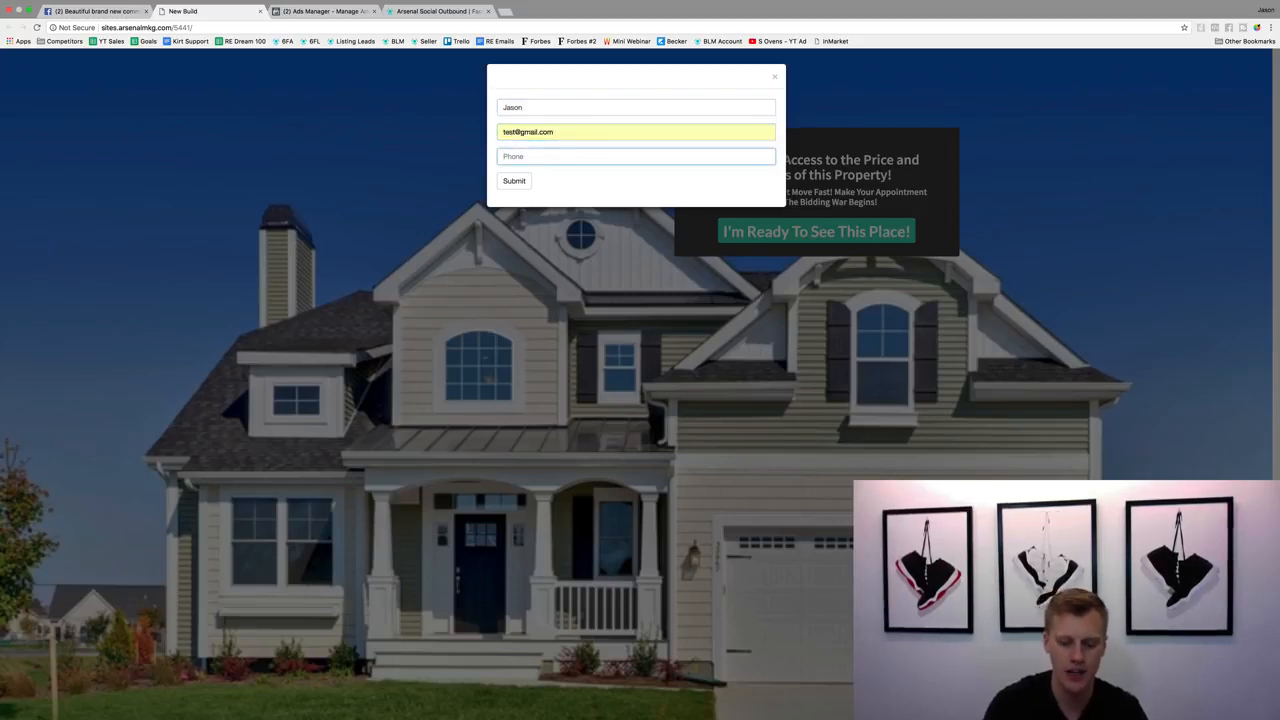
pyautogui.write('888')
pyautogui.press('Down')
pyautogui.press('Return')
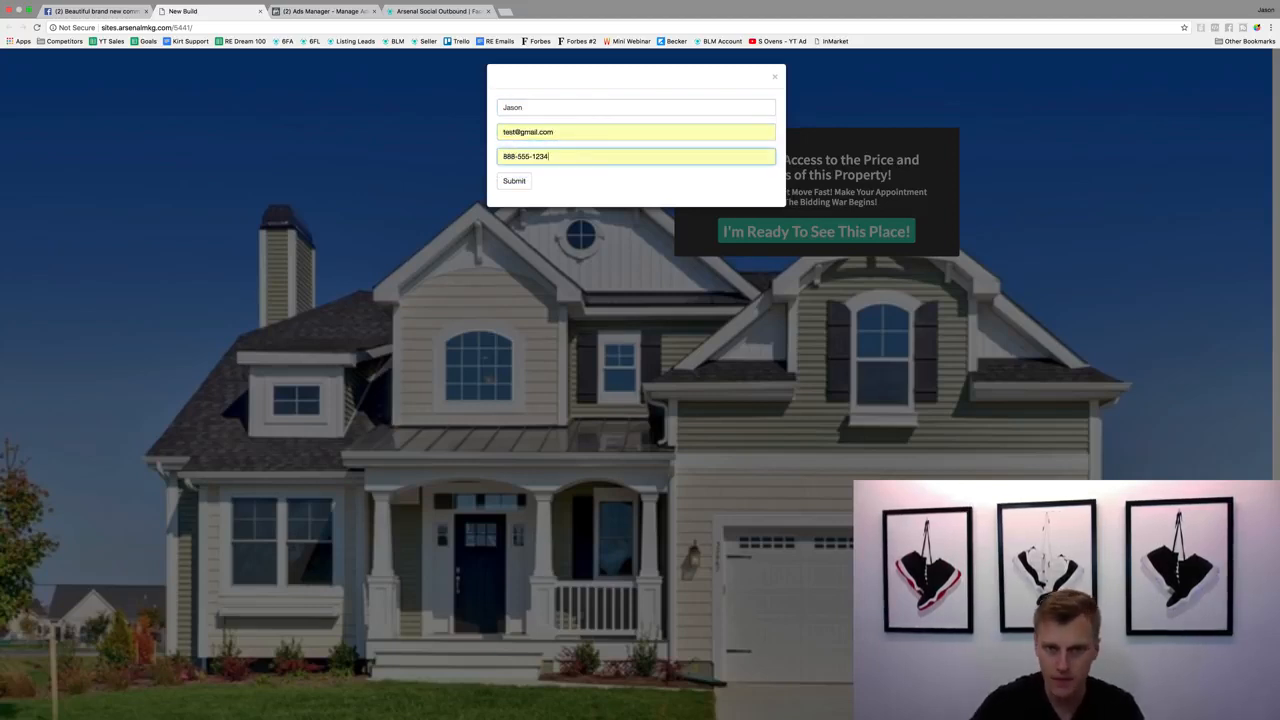
pyautogui.click(514, 185)
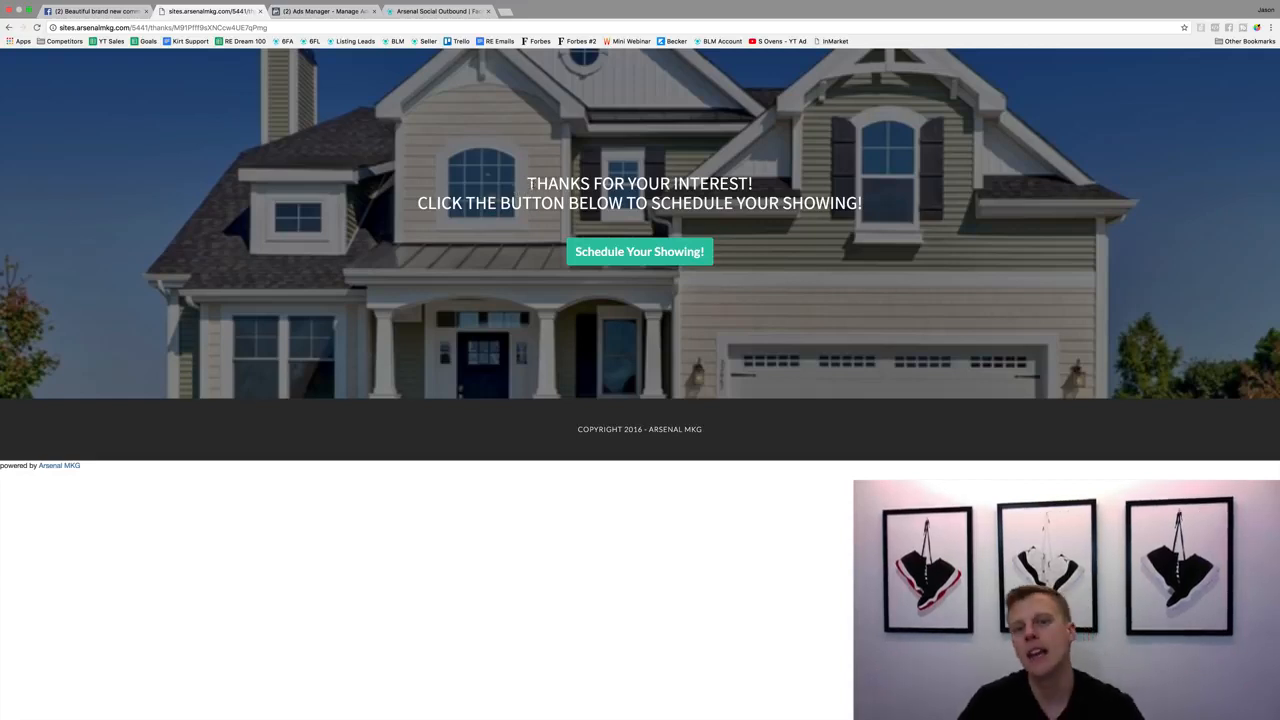
# Try the showing scheduler on the thank-you page, and look over the Ads Manager campaigns and the listing video post.
pyautogui.click(665, 251)
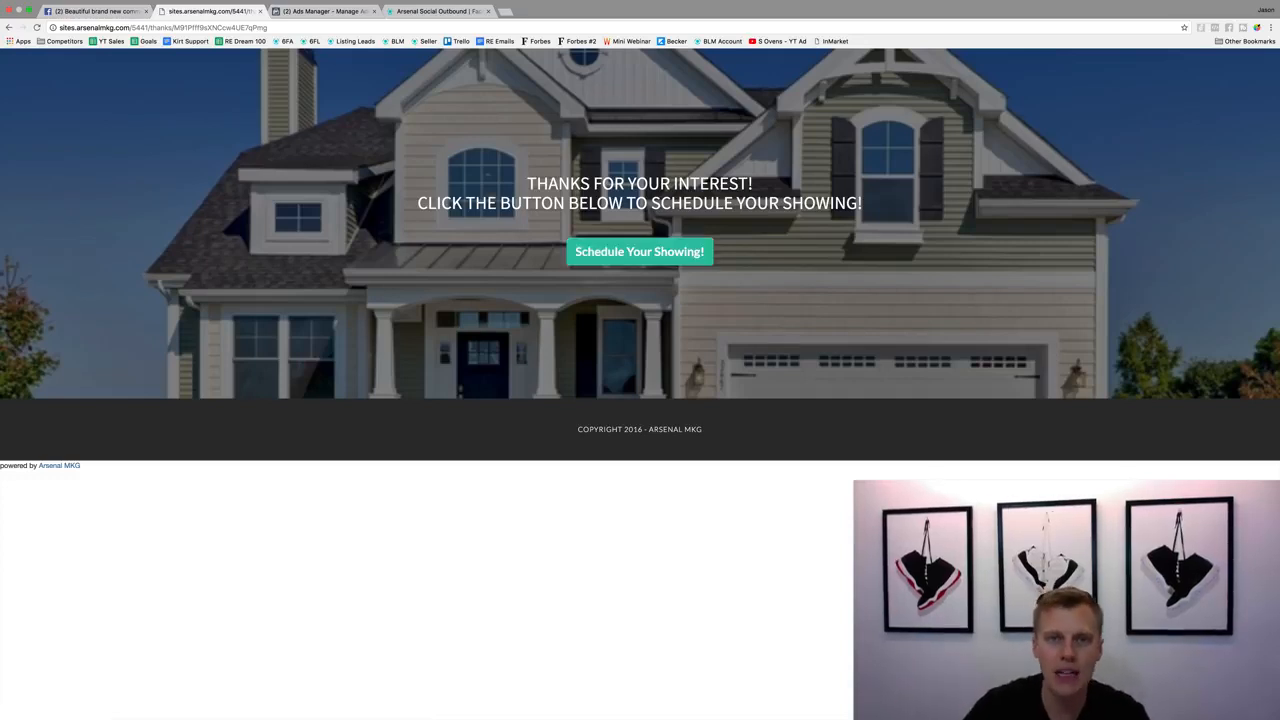
pyautogui.click(322, 12)
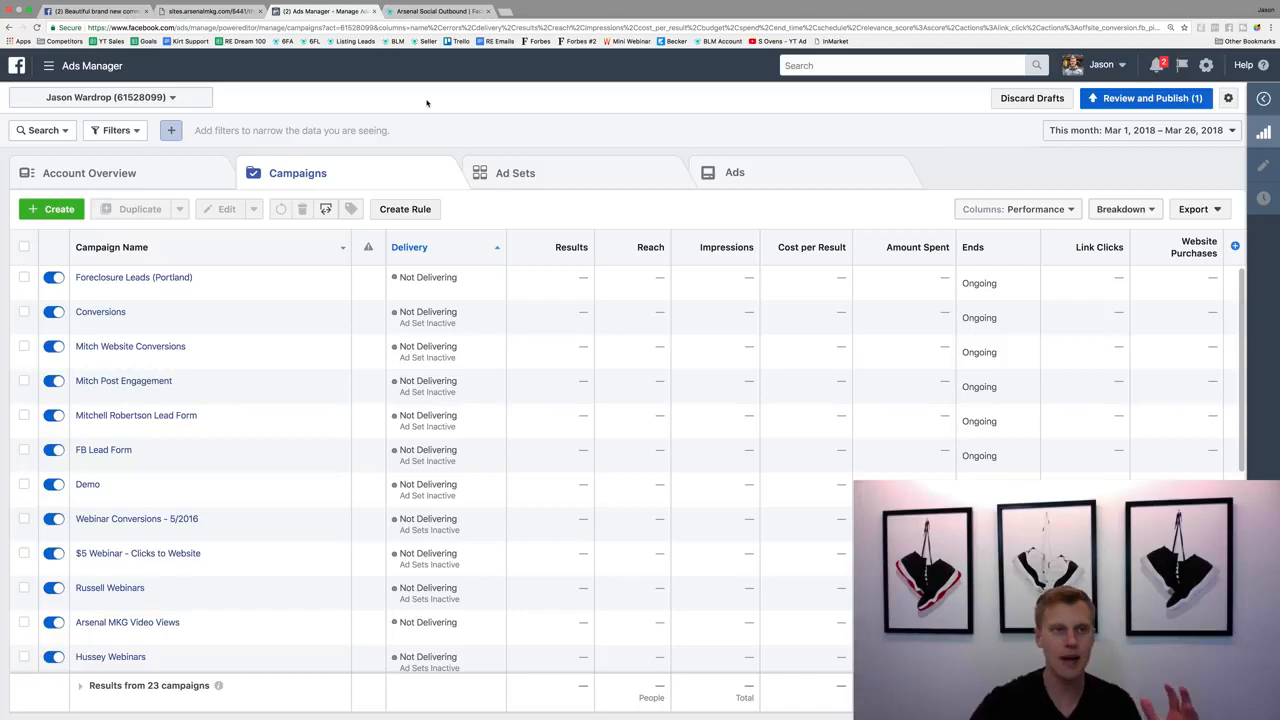
pyautogui.click(90, 11)
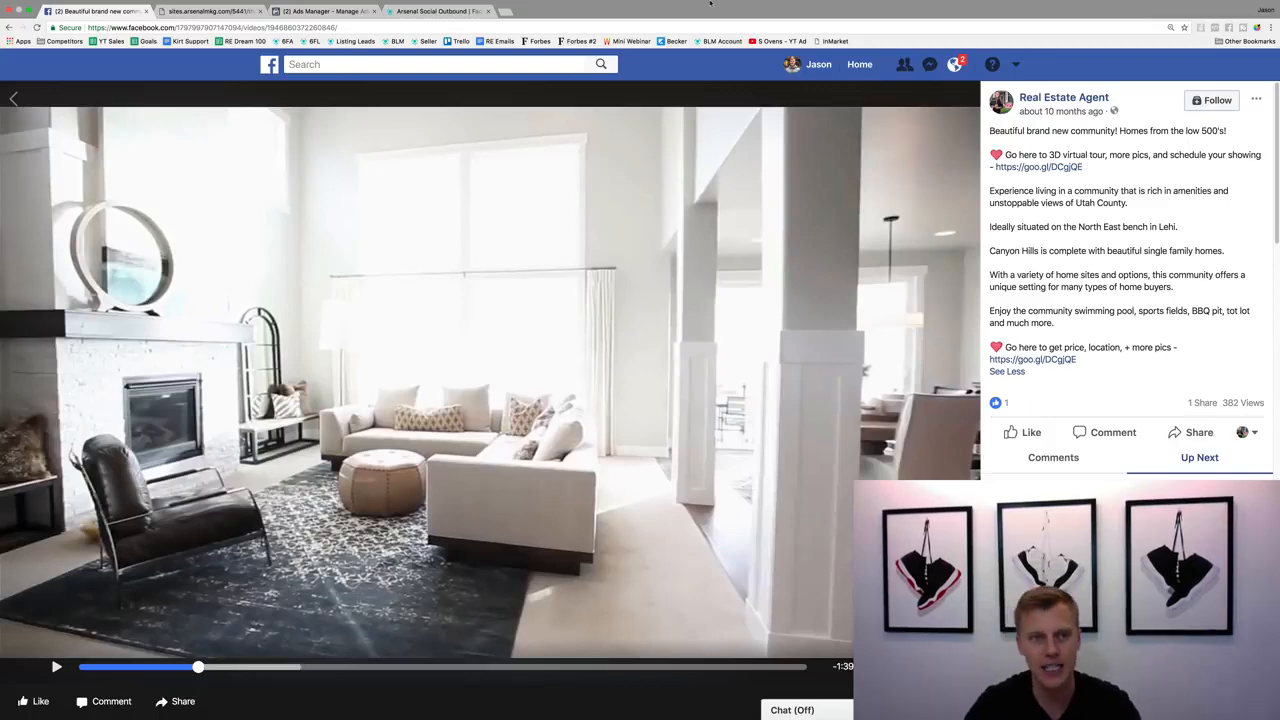
# Return to Ads Manager, search for "audience" and open the Audiences tool.
pyautogui.click(326, 11)
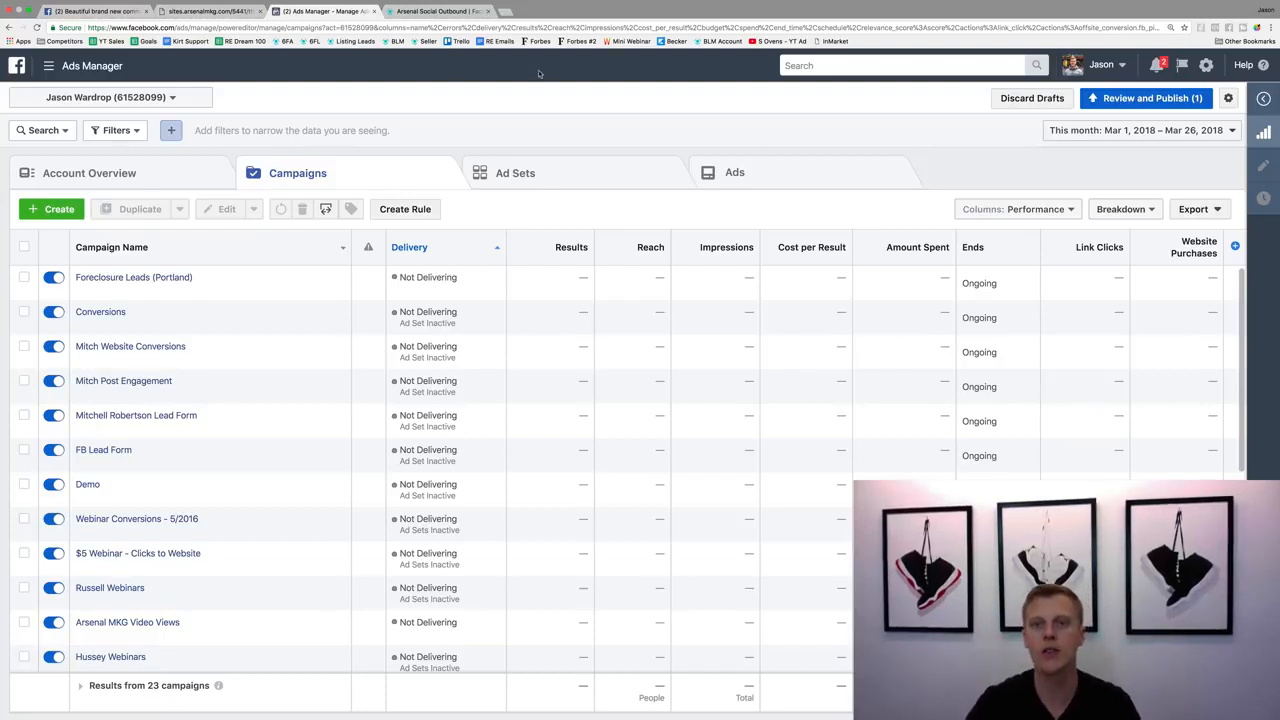
pyautogui.click(853, 66)
pyautogui.write('audience')
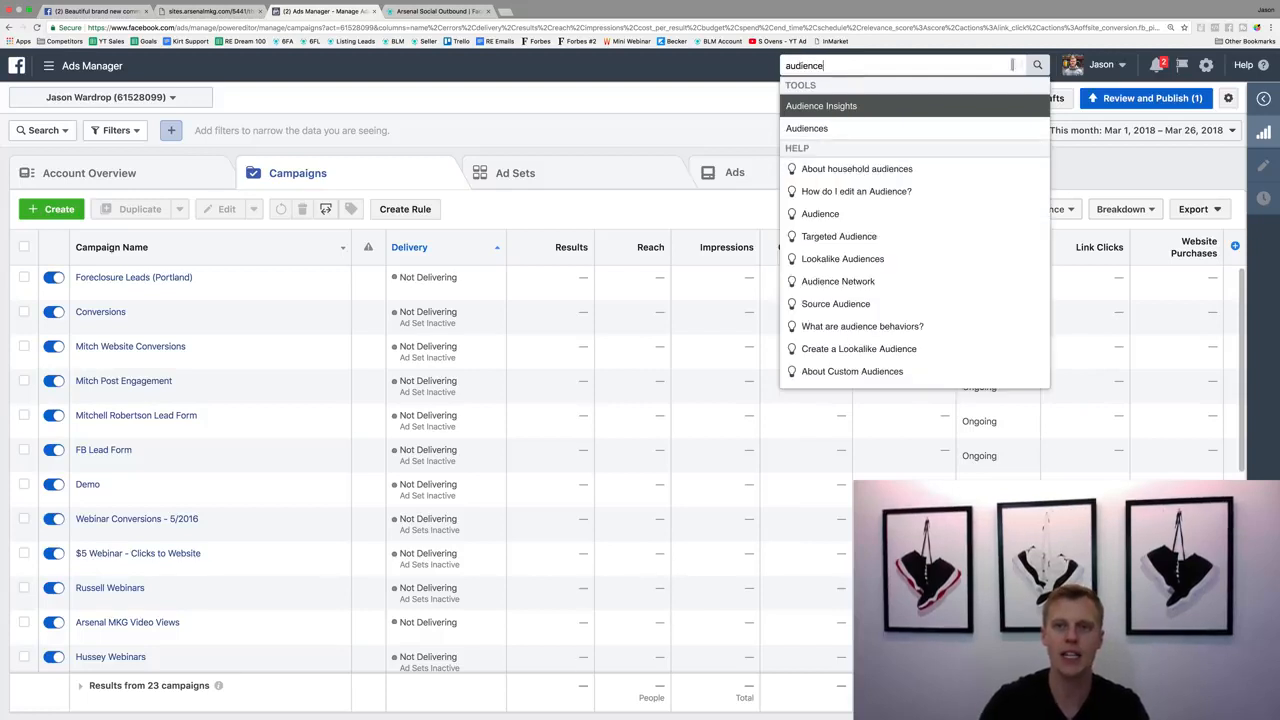
pyautogui.click(877, 128)
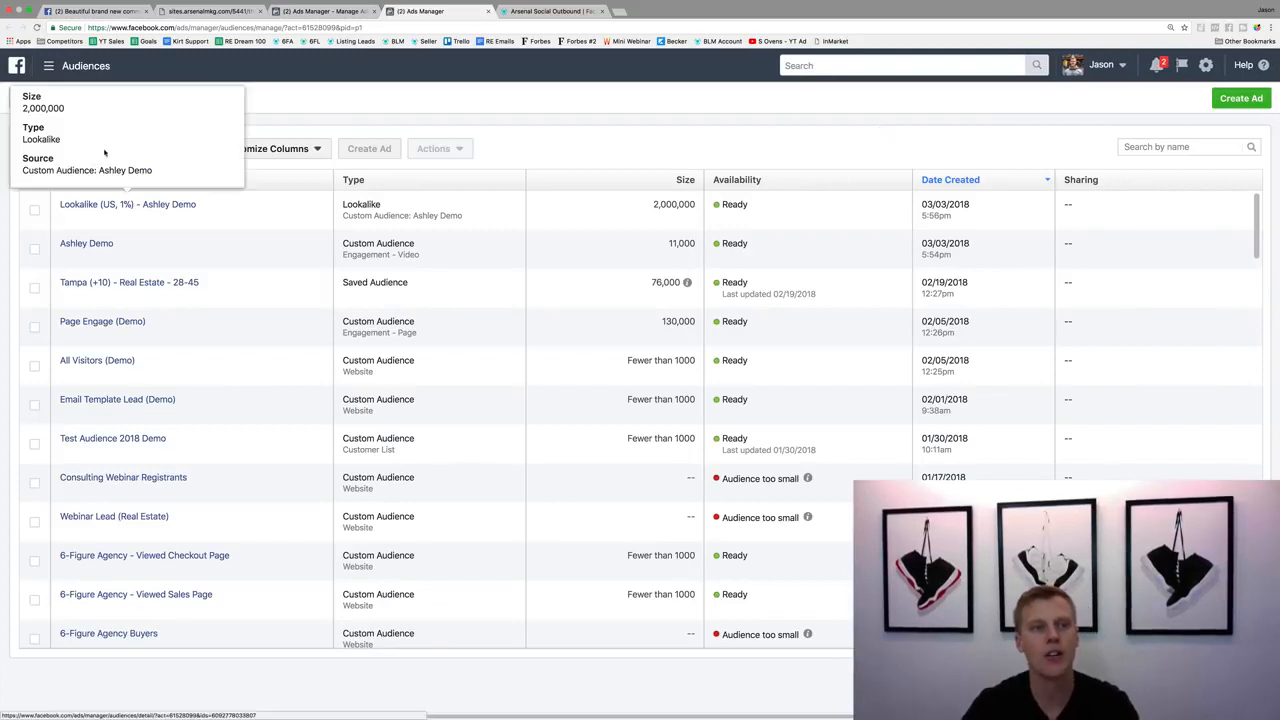
# Start a custom audience based on engagement with videos.
pyautogui.click(78, 158)
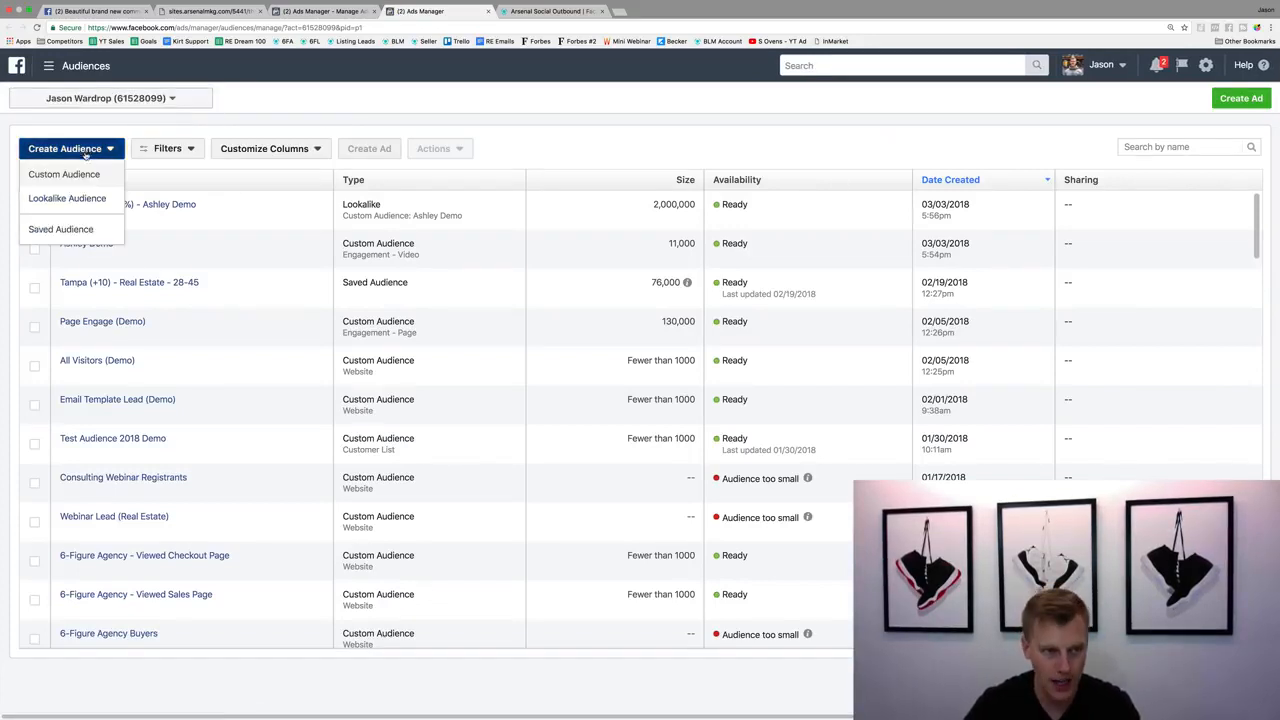
pyautogui.click(80, 176)
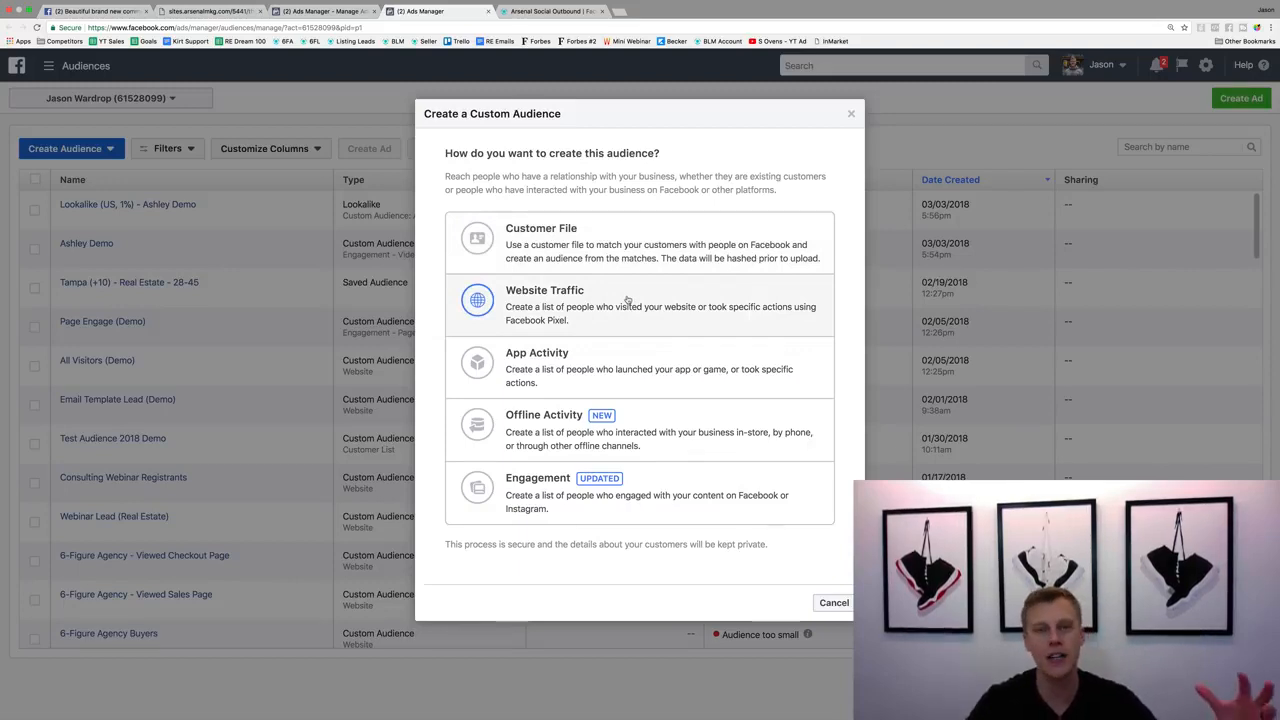
pyautogui.click(656, 486)
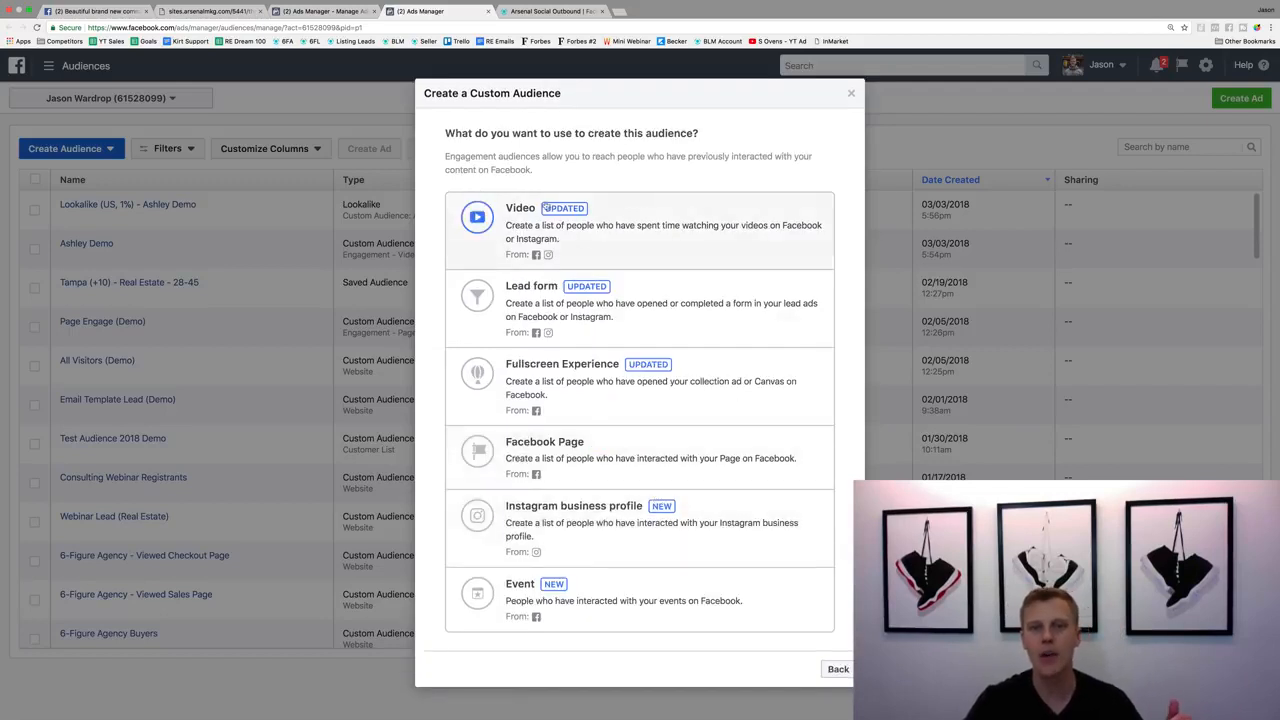
pyautogui.click(603, 224)
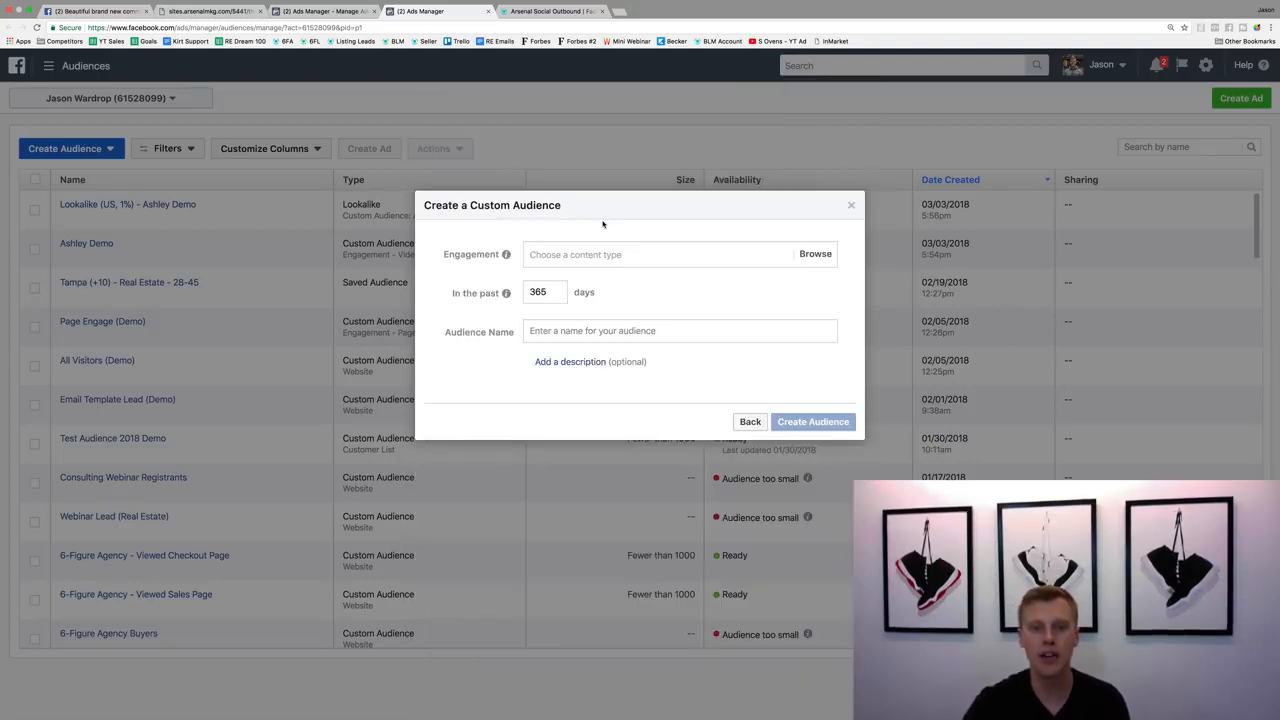
# Target people who have watched 25% of the "Beautiful brand new community!" video from the Real Estate Agent page.
pyautogui.click(590, 254)
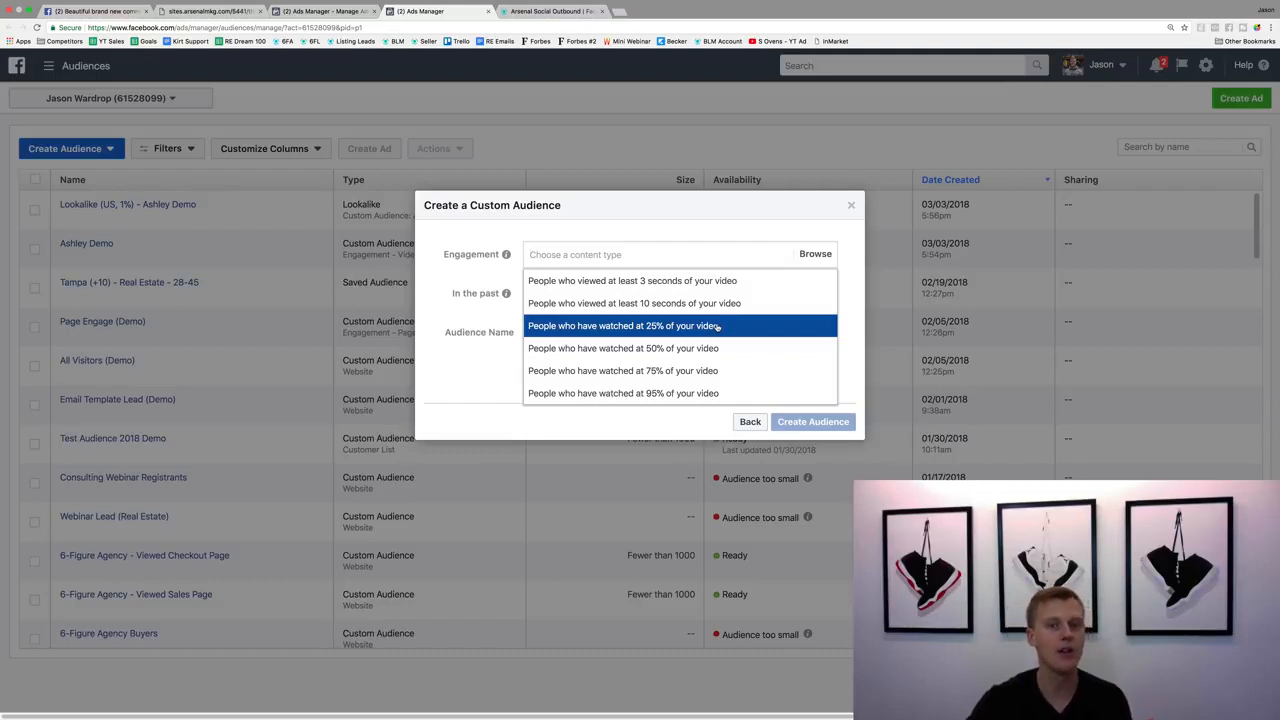
pyautogui.click(717, 327)
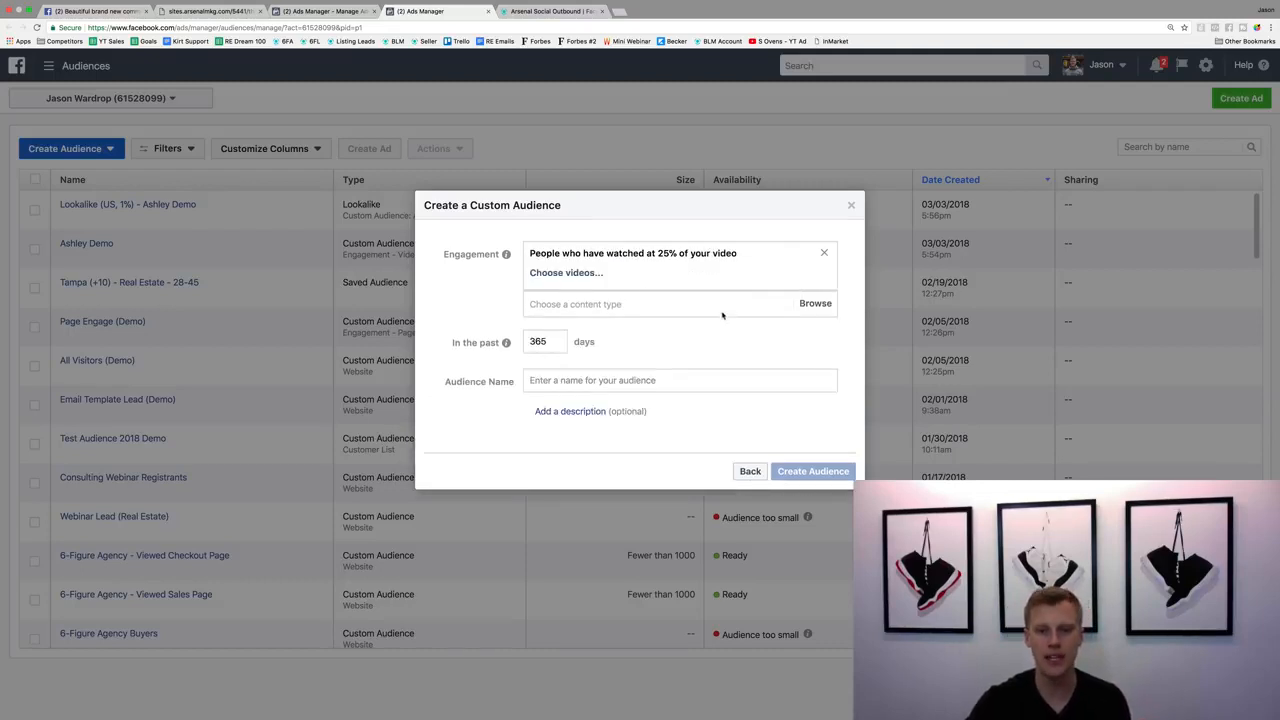
pyautogui.click(567, 274)
pyautogui.click(601, 151)
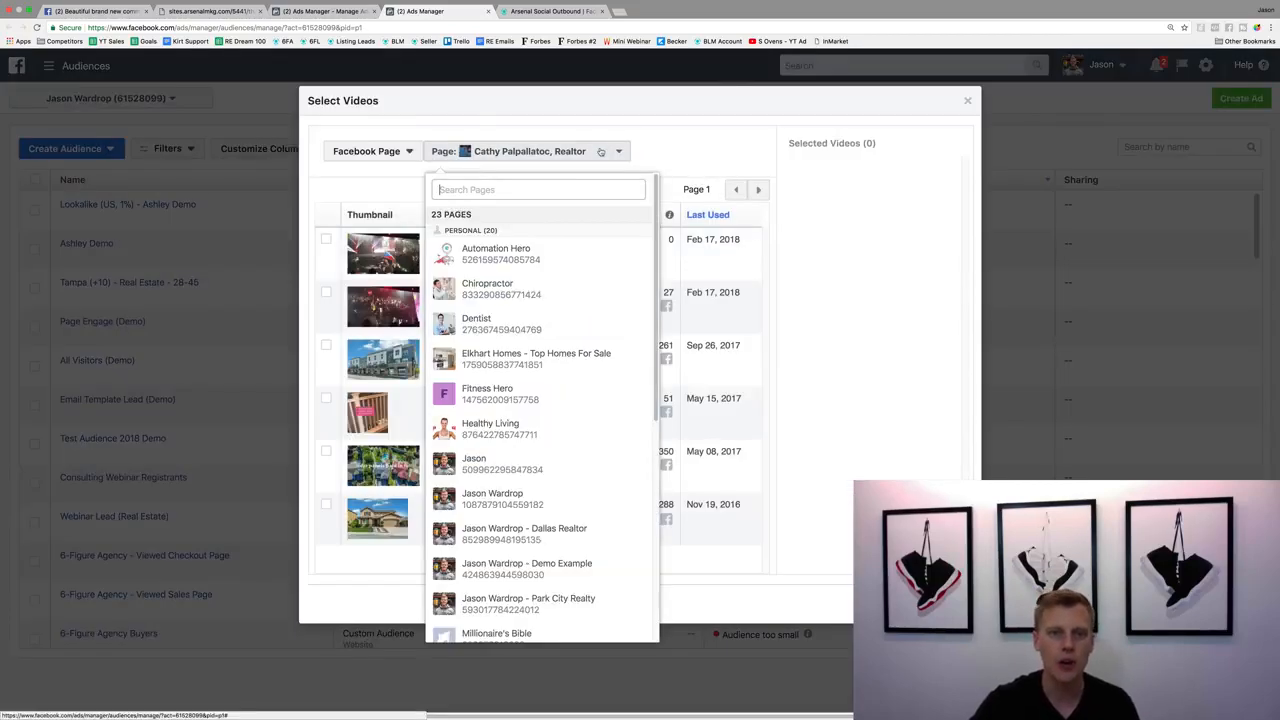
pyautogui.scroll(-5, 555, 360)
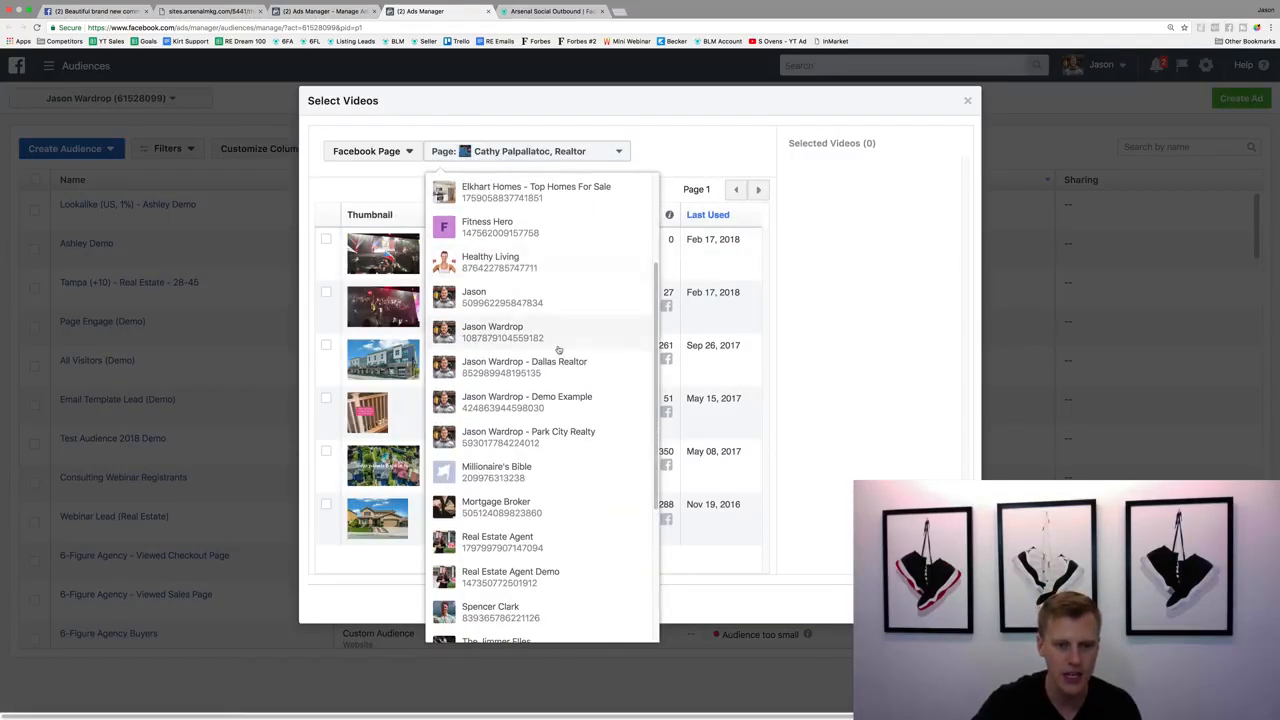
pyautogui.click(505, 541)
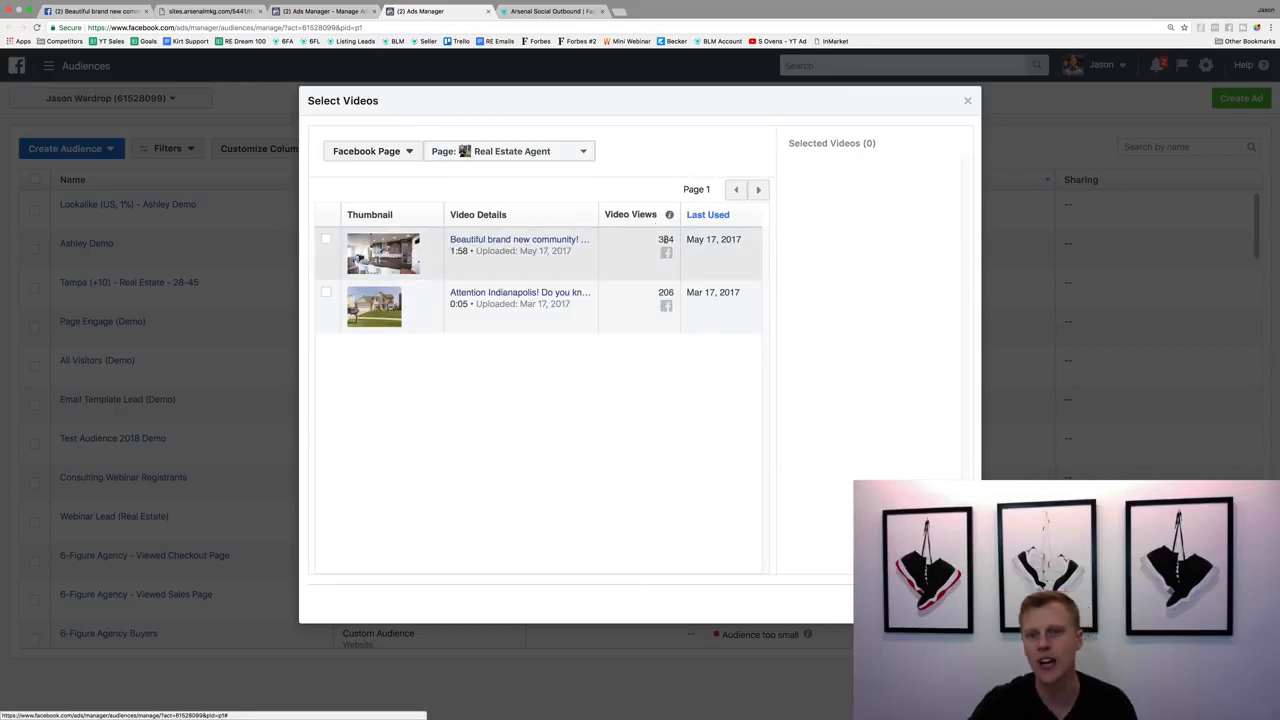
pyautogui.click(327, 239)
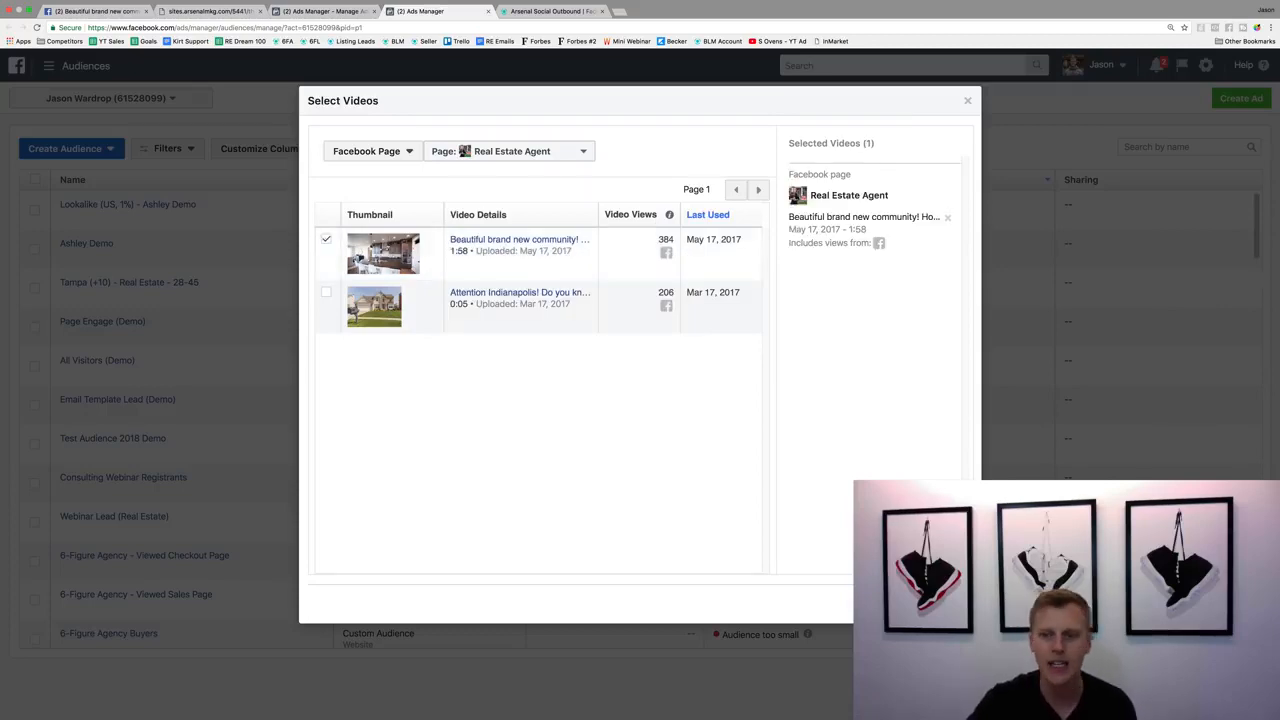
pyautogui.click(945, 604)
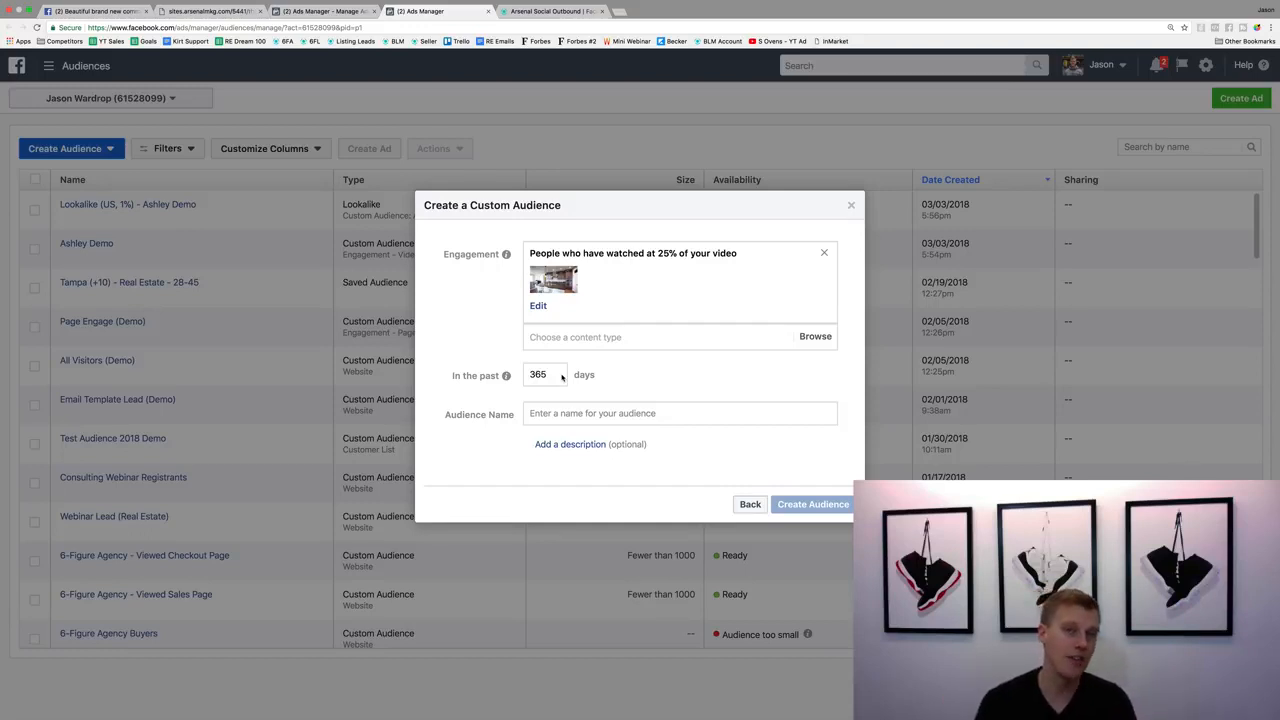
# Try a 14-day period for the custom audience and set it back to 365 days.
pyautogui.moveTo(561, 376); pyautogui.dragTo(527, 373)
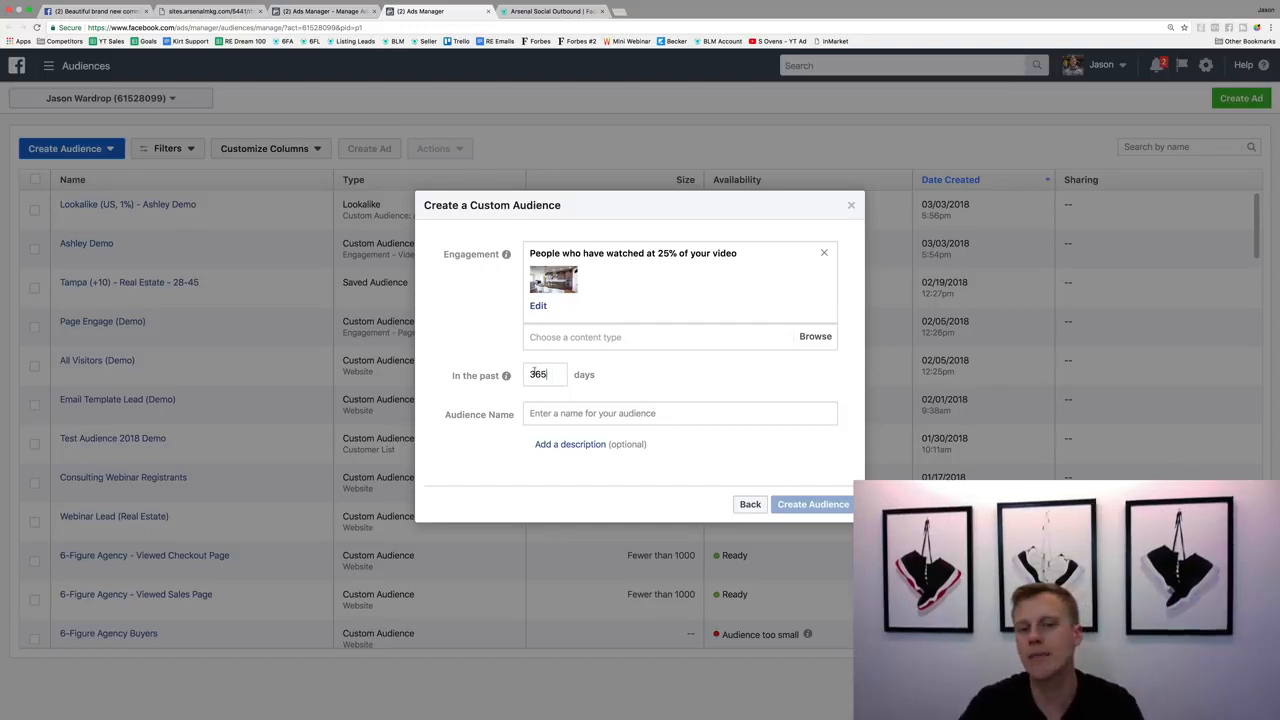
pyautogui.write('14')
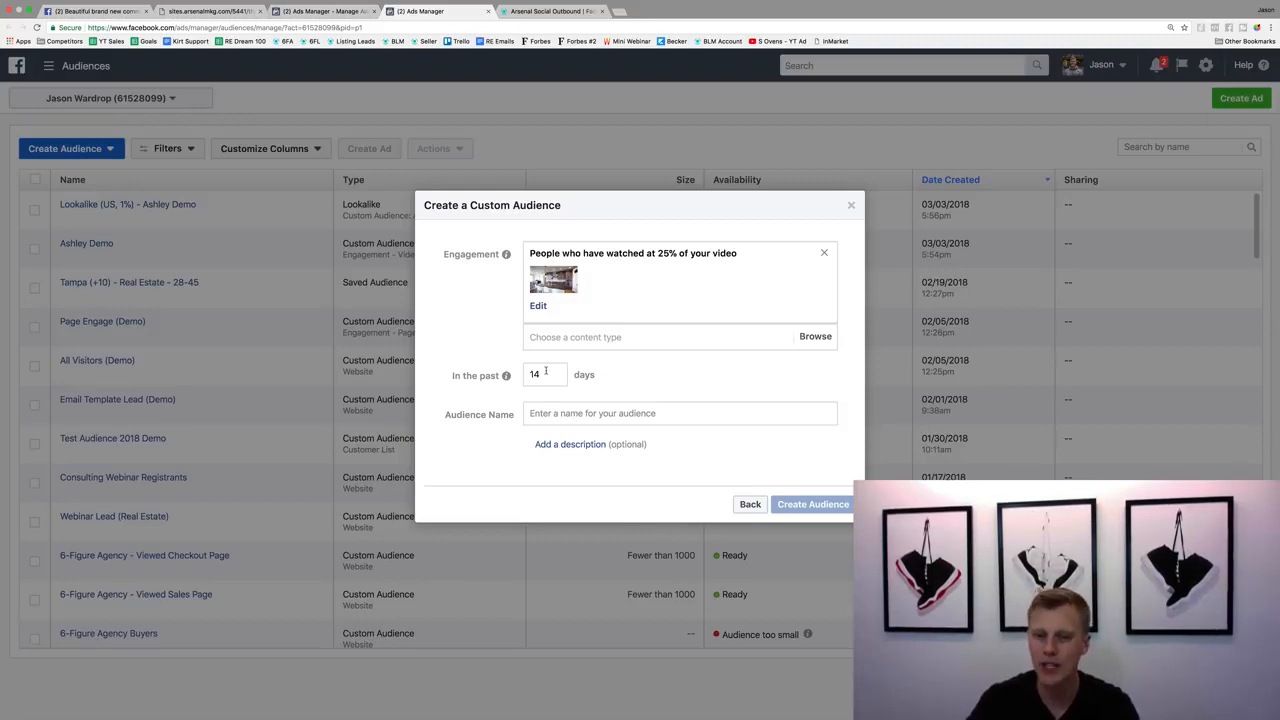
pyautogui.moveTo(545, 372); pyautogui.dragTo(522, 371)
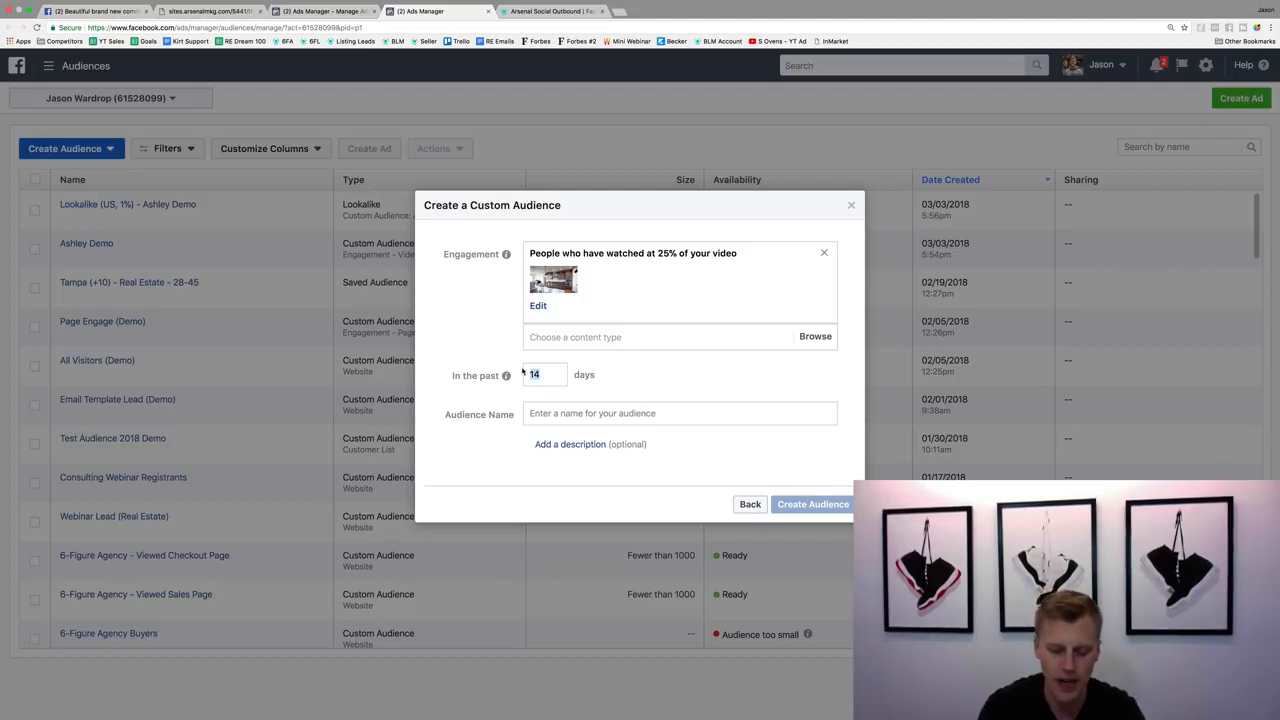
pyautogui.write('365')
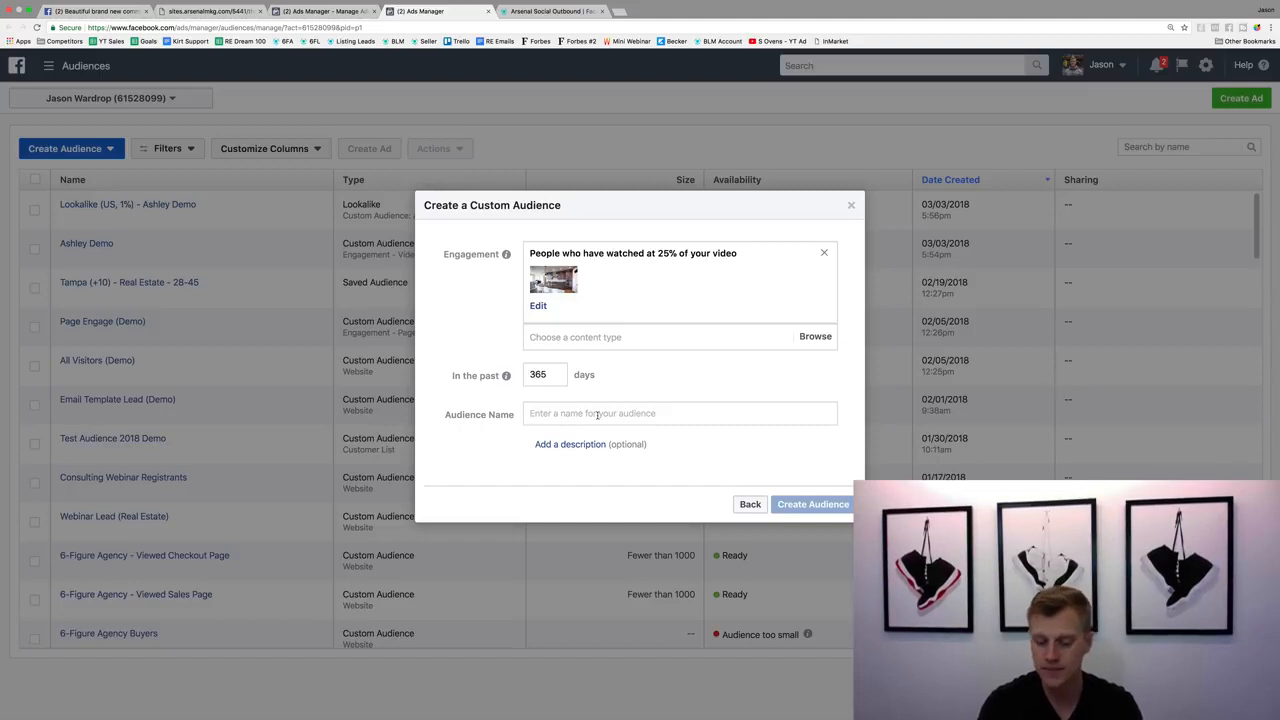
# Name the custom audience "Video Viewed 25%", create it and dismiss the follow-up dialogs.
pyautogui.click(597, 415)
pyautogui.write('Video Vie')
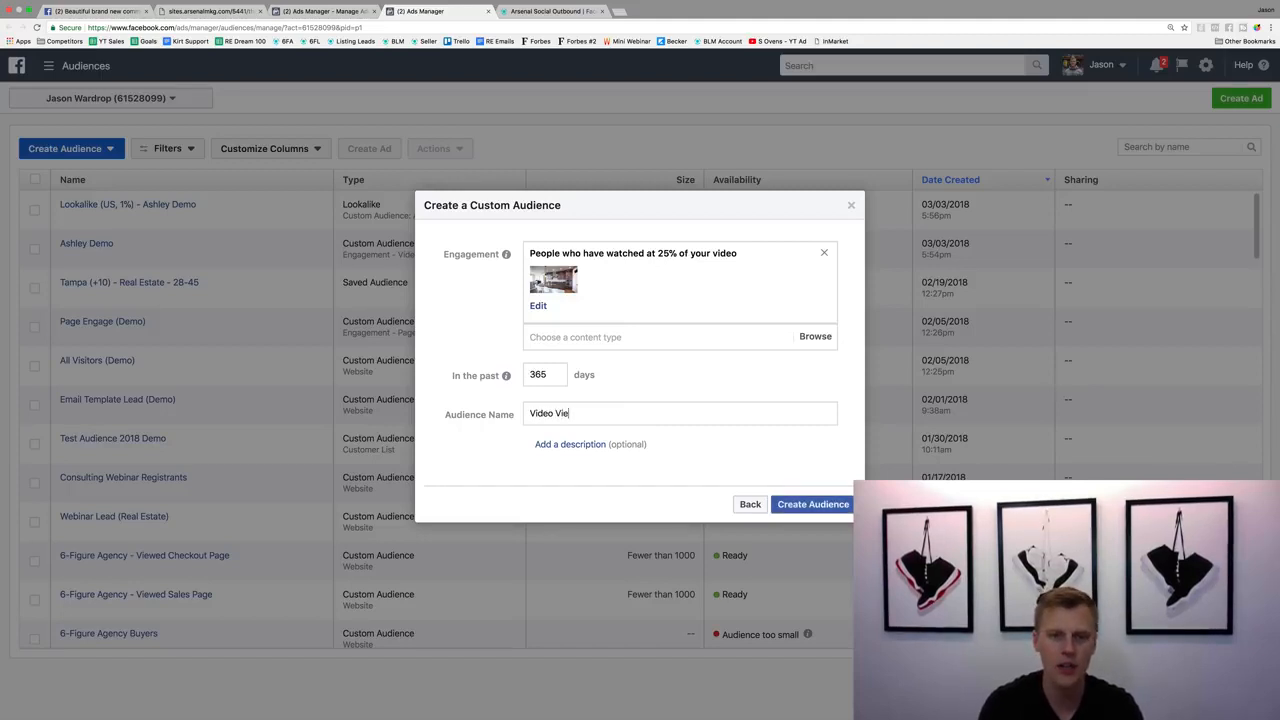
pyautogui.write('wed 25')
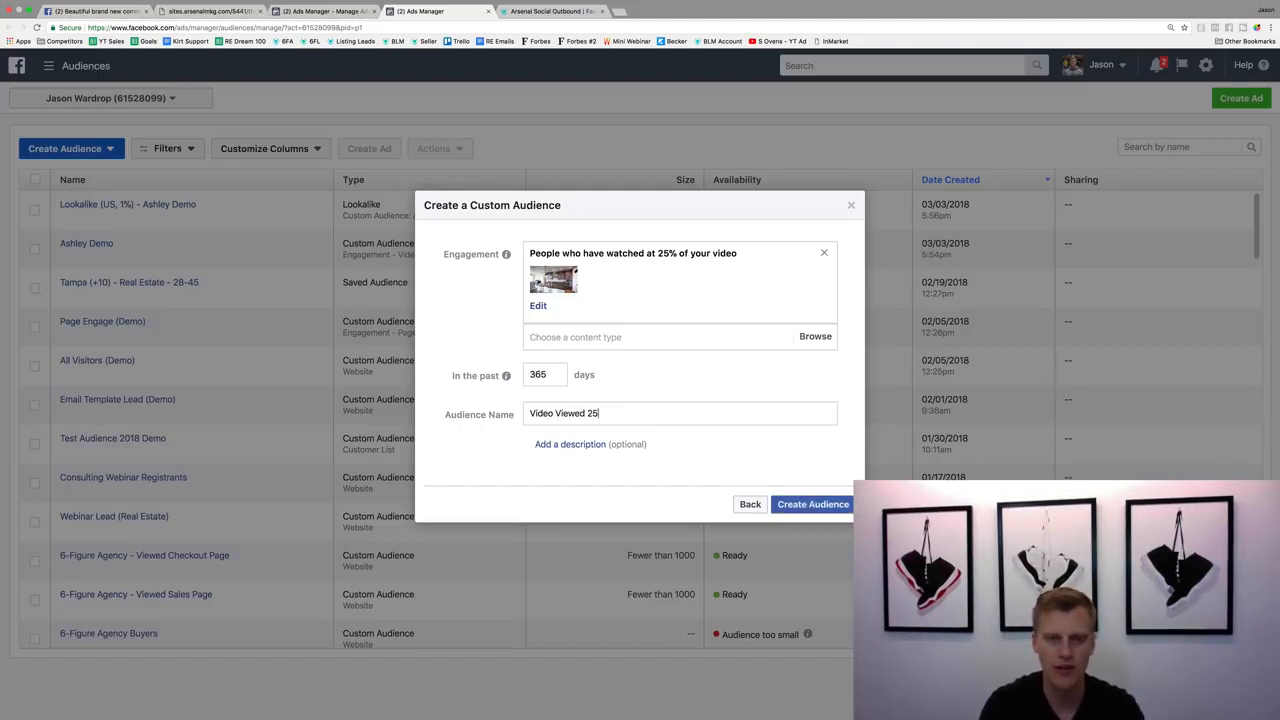
pyautogui.write('%')
pyautogui.click(824, 503)
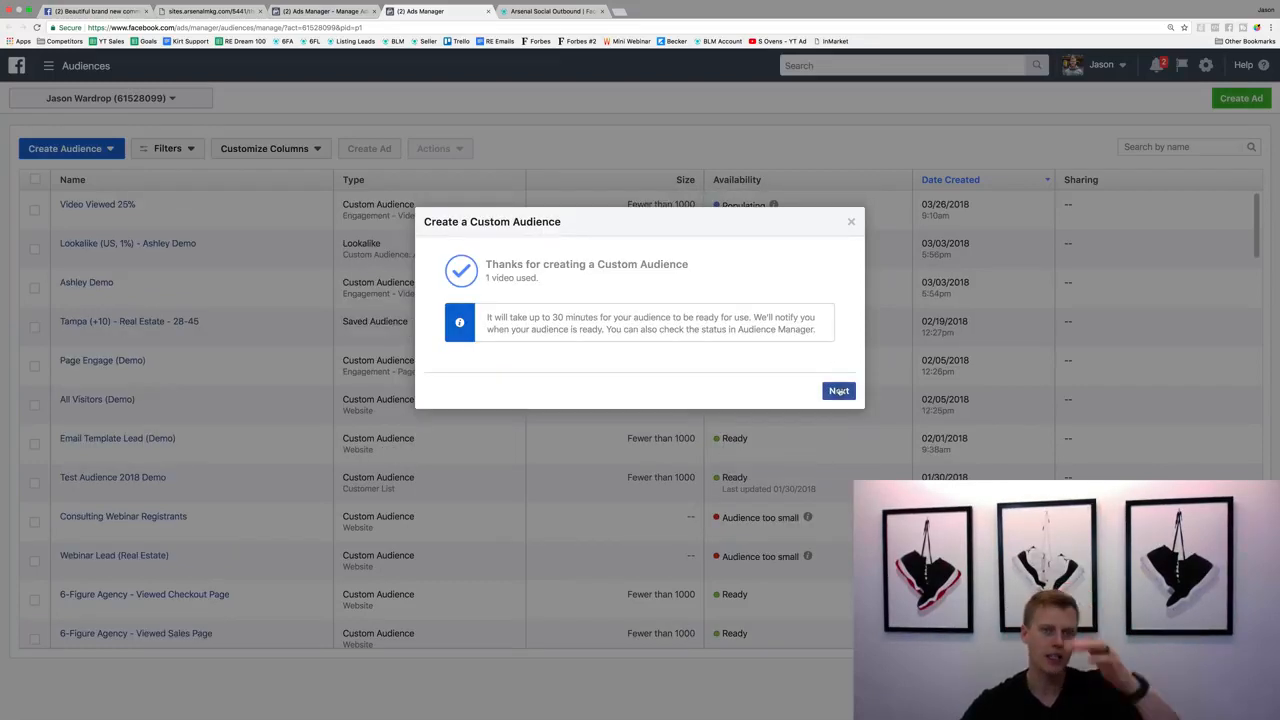
pyautogui.click(838, 391)
pyautogui.click(838, 445)
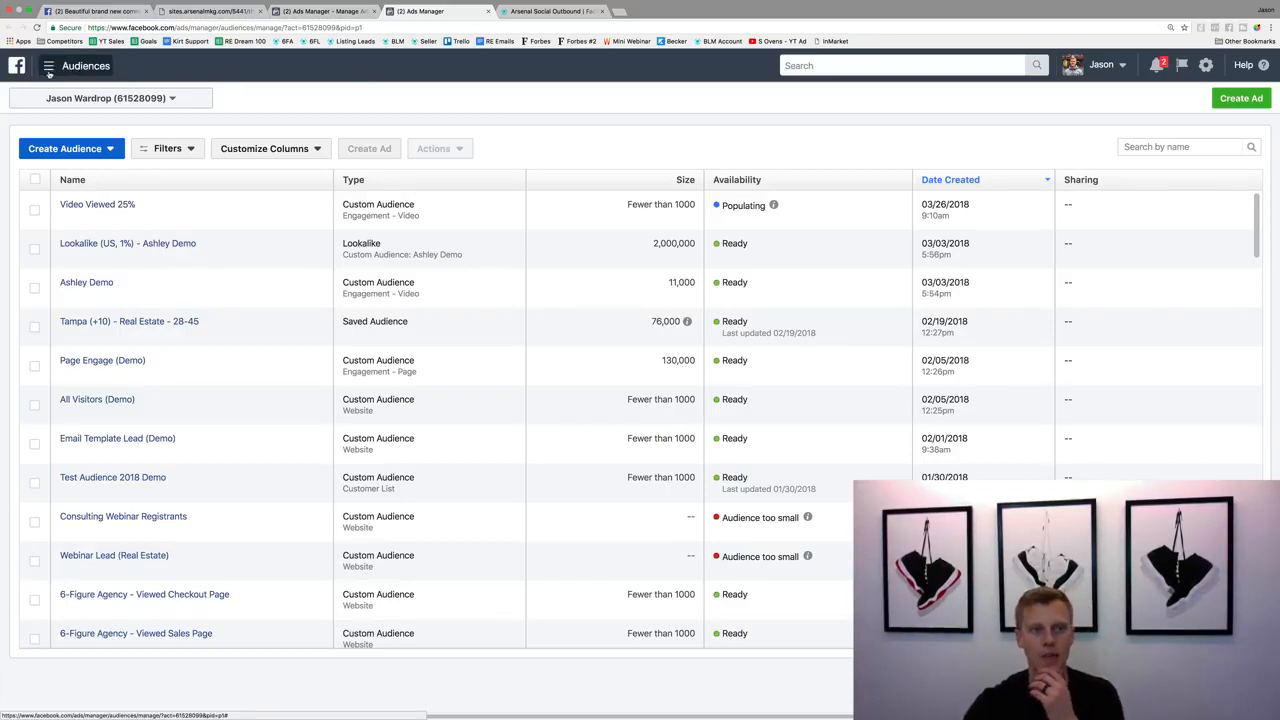
# Reload the Ads Manager campaigns page and start a new campaign from scratch with the Conversions objective.
pyautogui.click(322, 11)
pyautogui.click(36, 27)
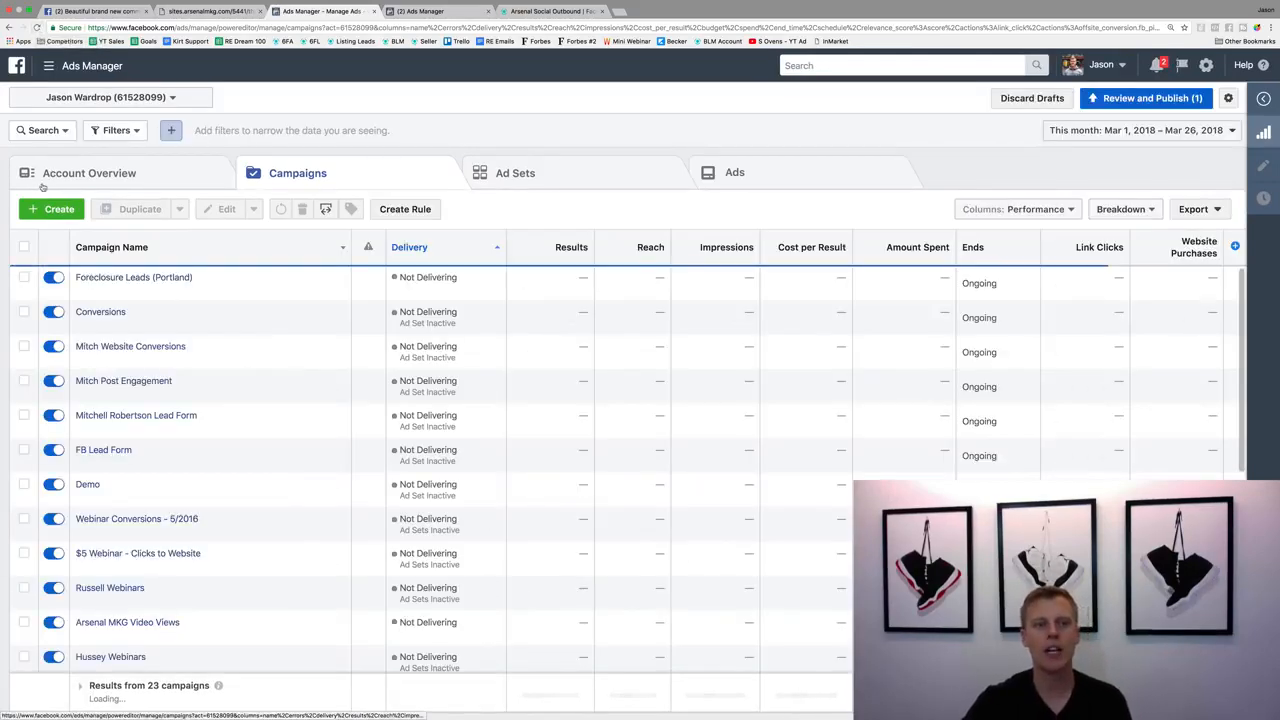
pyautogui.click(53, 213)
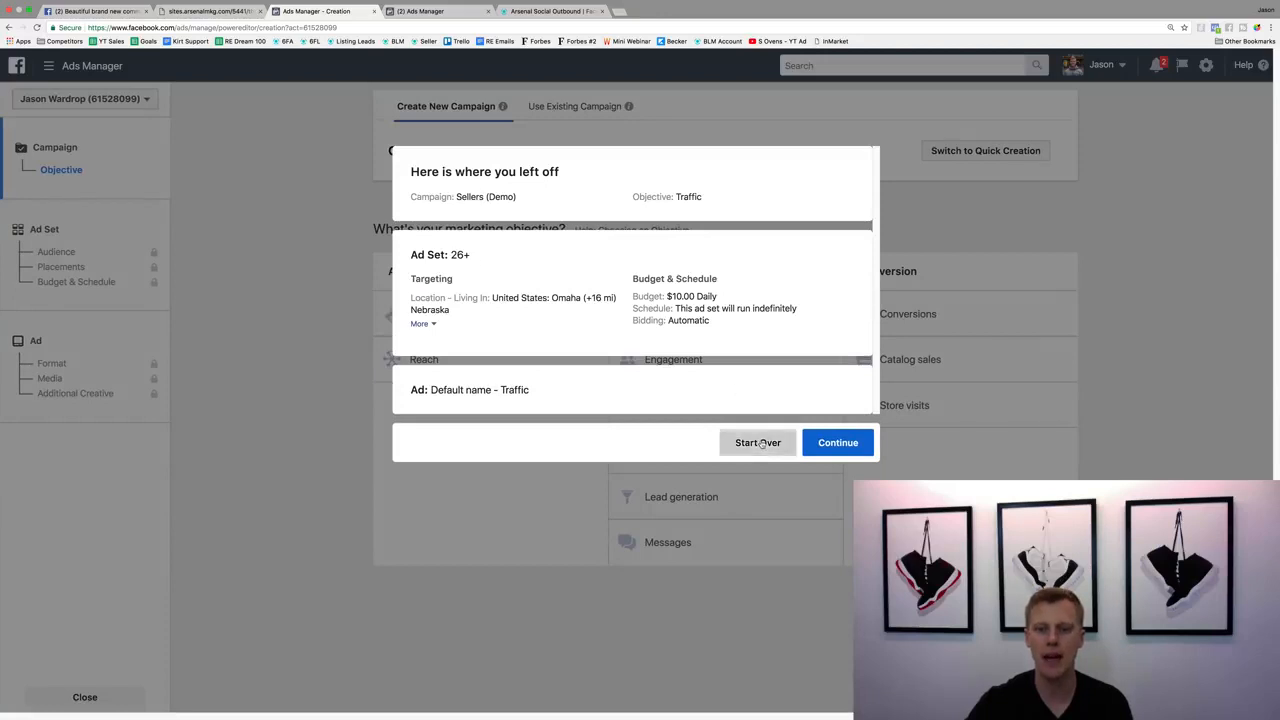
pyautogui.click(758, 442)
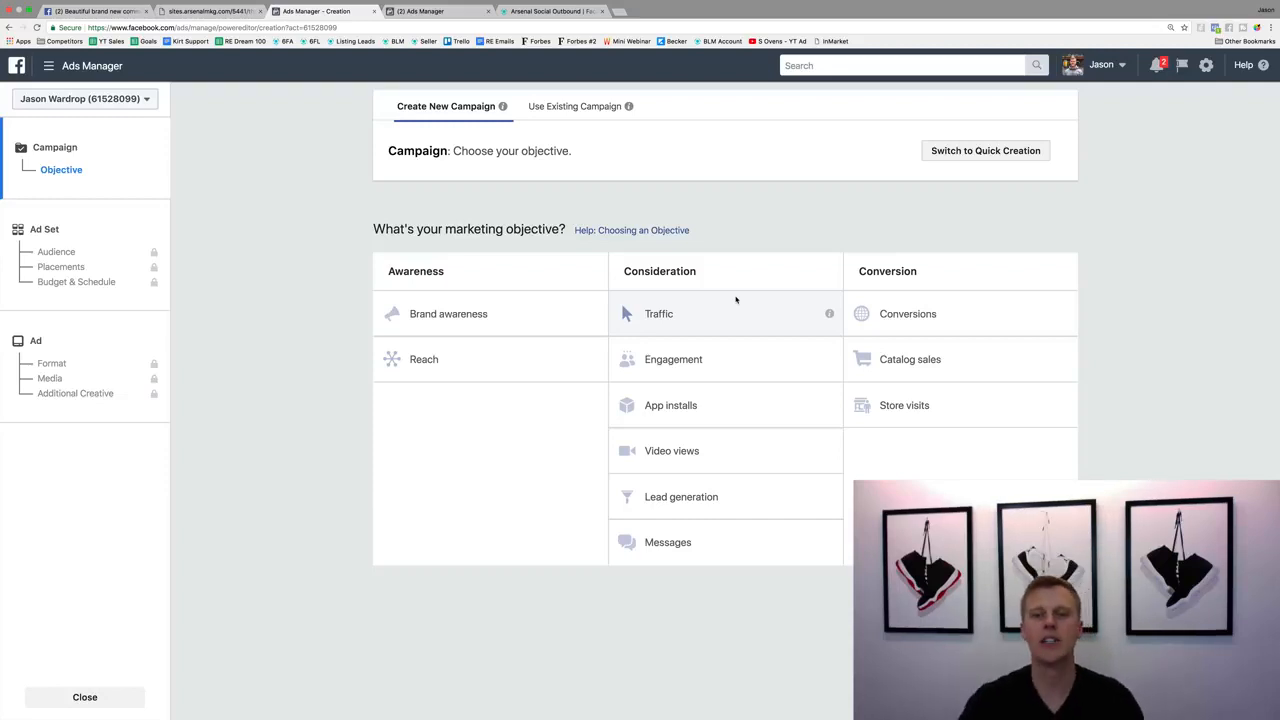
pyautogui.click(939, 314)
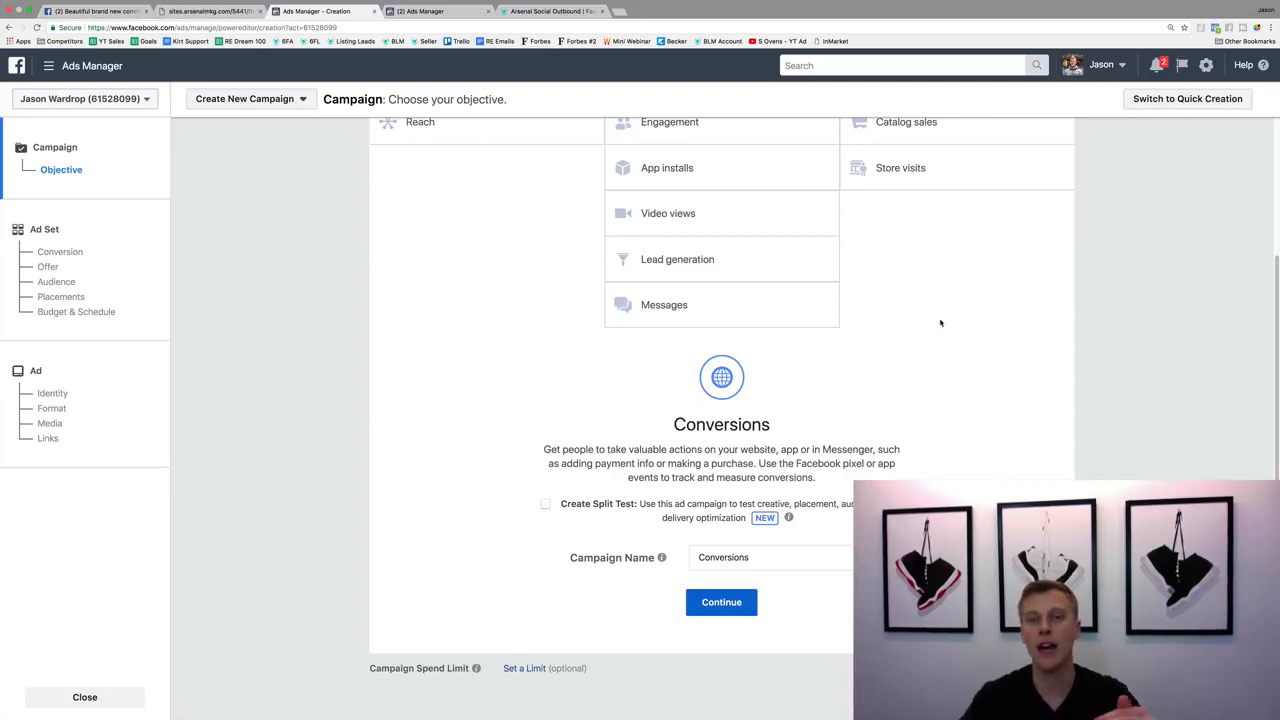
# Name the campaign "Conversions (Demo)" and continue to the ad set settings.
pyautogui.click(788, 557)
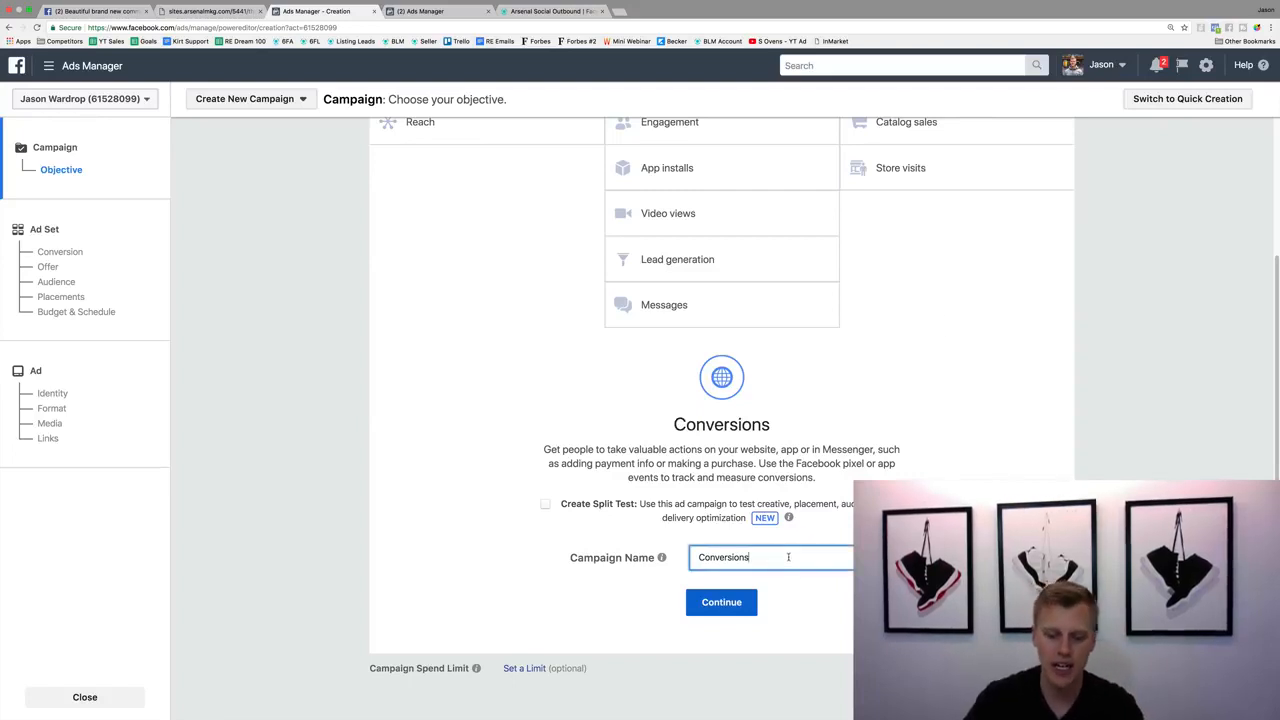
pyautogui.write('(Demo)')
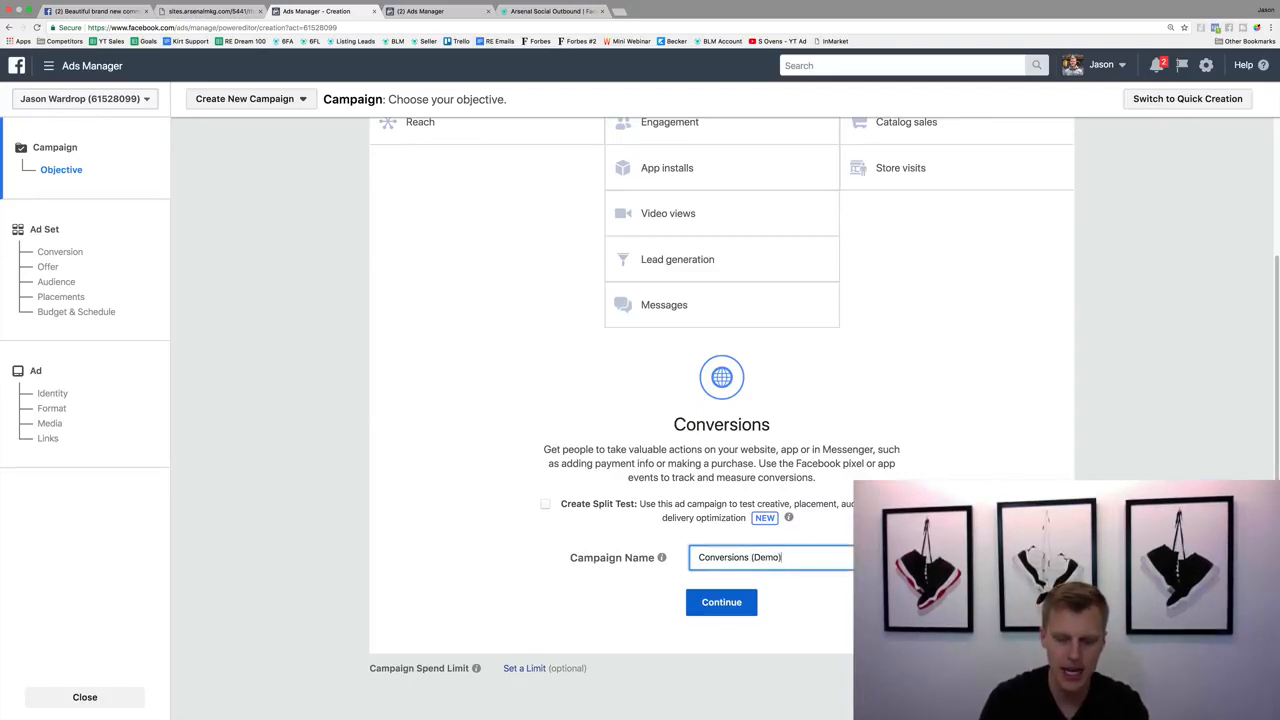
pyautogui.click(722, 606)
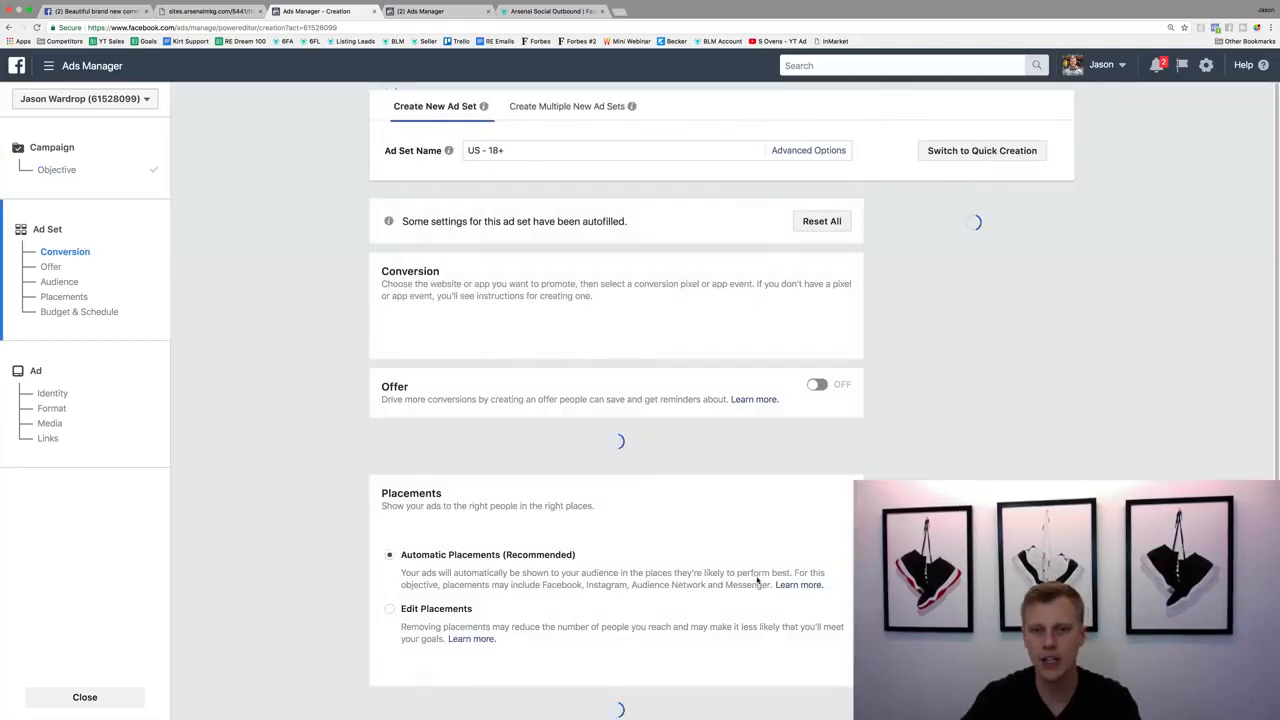
# Rename the ad set as "Cold market Audience".
pyautogui.tripleClick(538, 149)
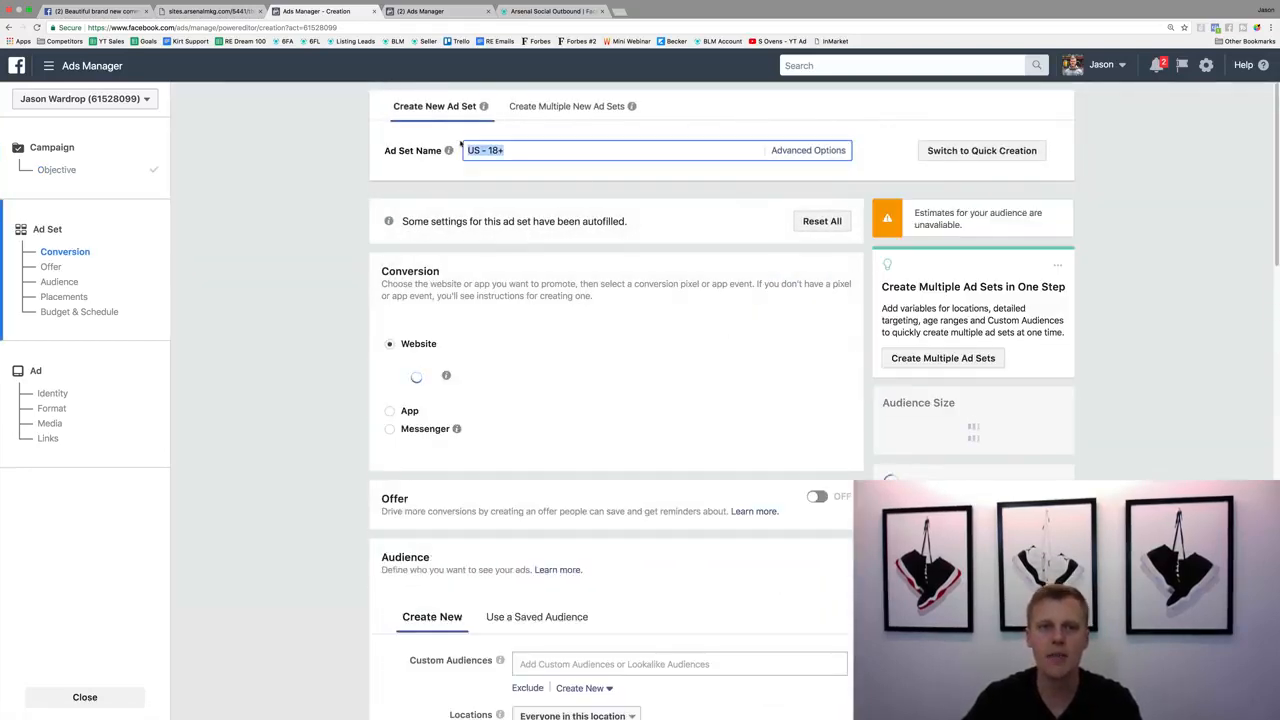
pyautogui.write('Cold market')
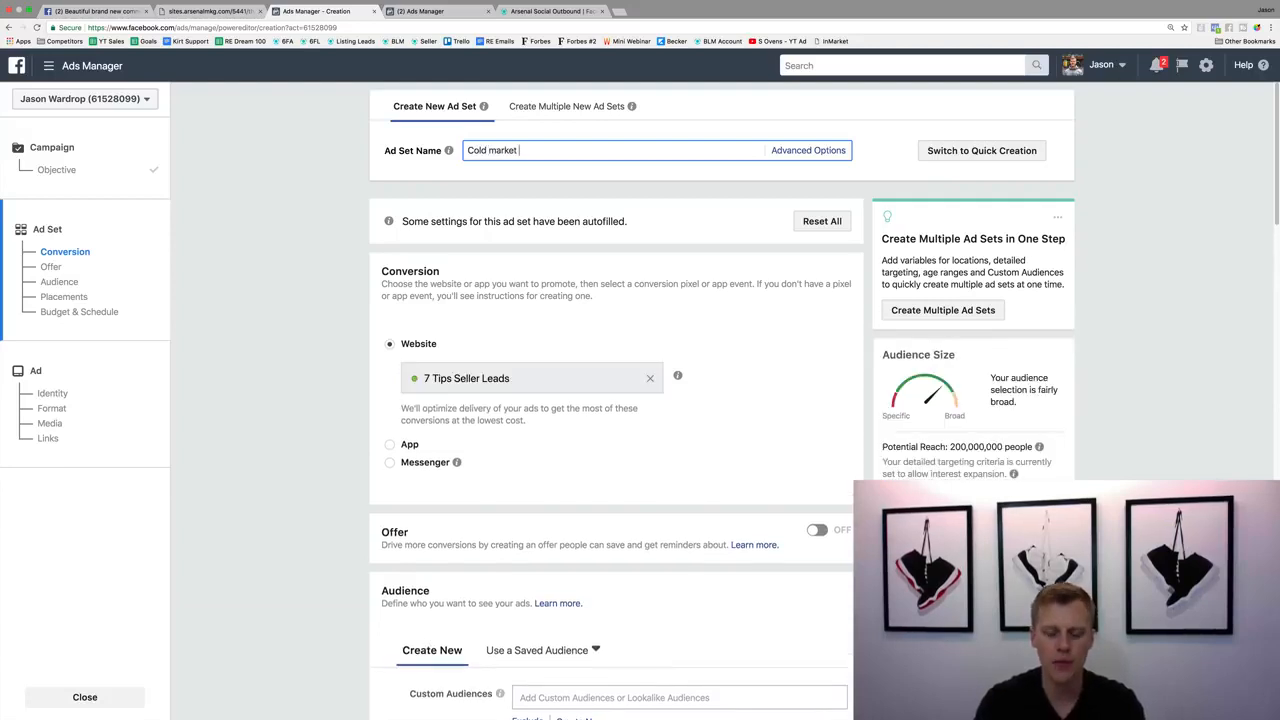
pyautogui.write(' Campaign')
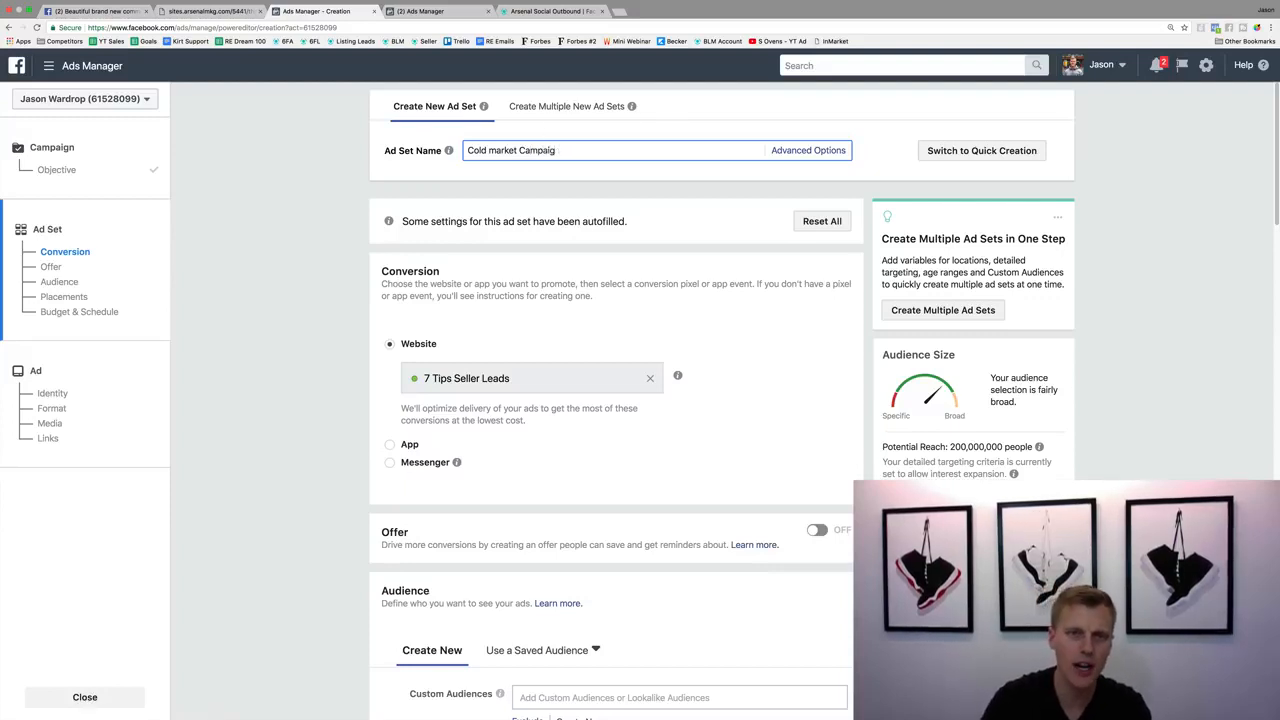
pyautogui.press('BackSpace')
pyautogui.press('BackSpace')
pyautogui.press('BackSpace')
pyautogui.press('BackSpace')
pyautogui.press('BackSpace')
pyautogui.press('BackSpace')
pyautogui.press('BackSpace')
pyautogui.press('BackSpace')
pyautogui.write('Aude')
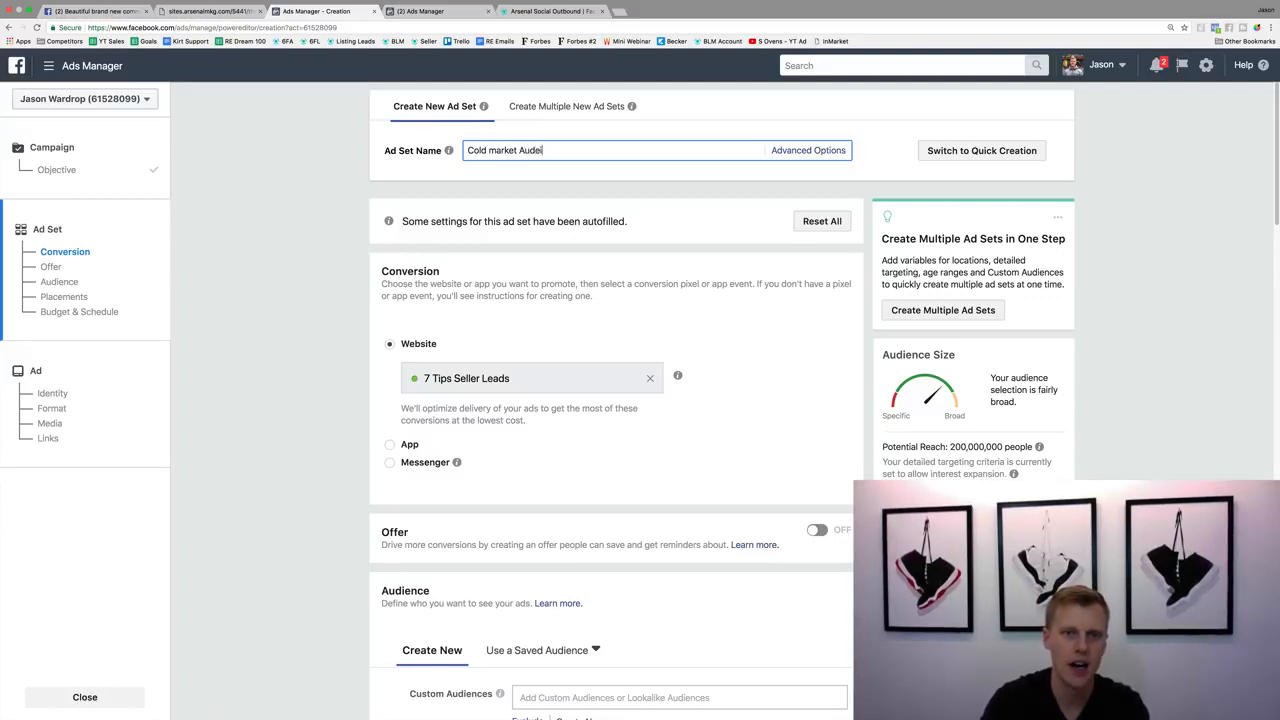
pyautogui.write('ence')
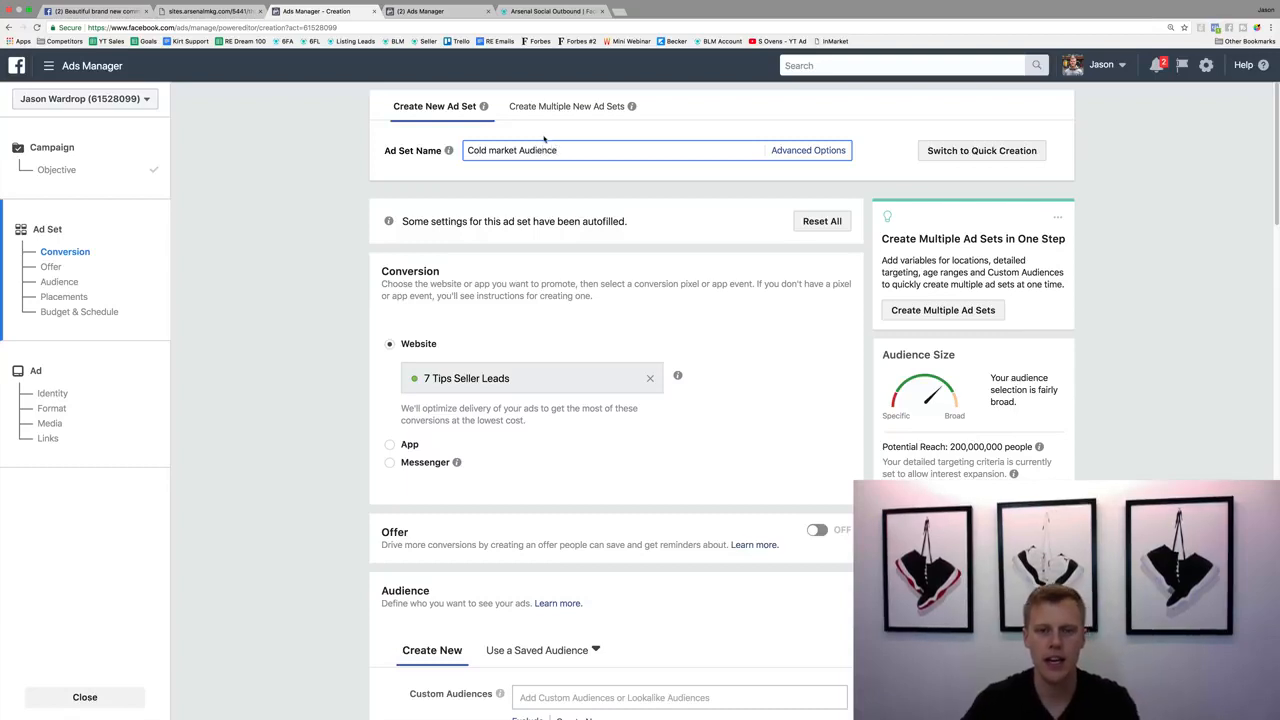
# Replace the United States audience location with Dallas, Texas, and set its radius to 10 miles.
pyautogui.scroll(-1, 409, 284)
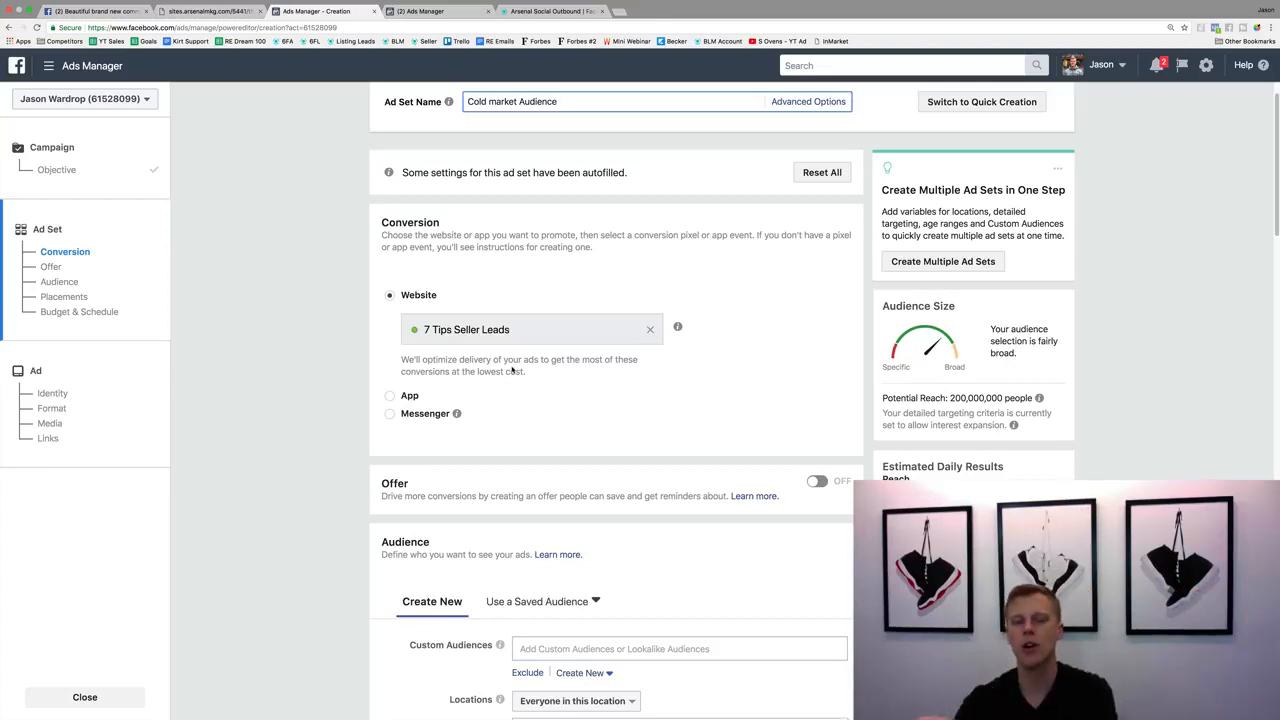
pyautogui.scroll(-3, 511, 370)
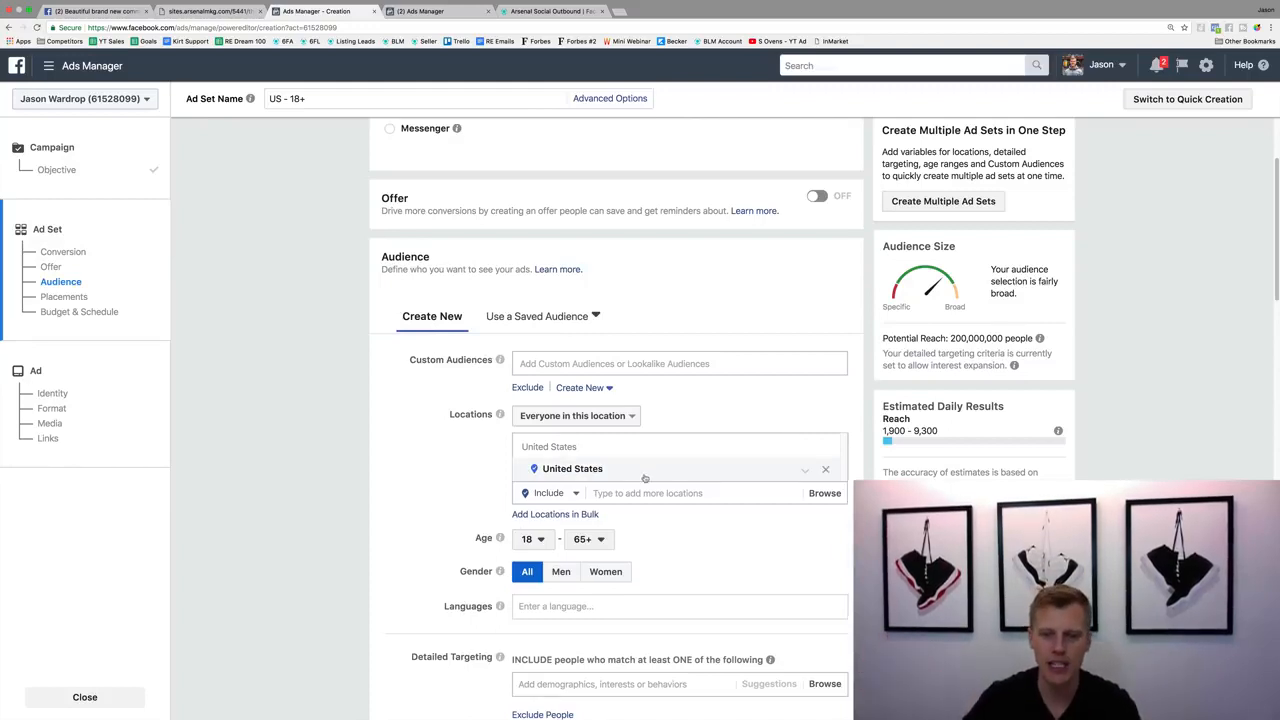
pyautogui.click(826, 470)
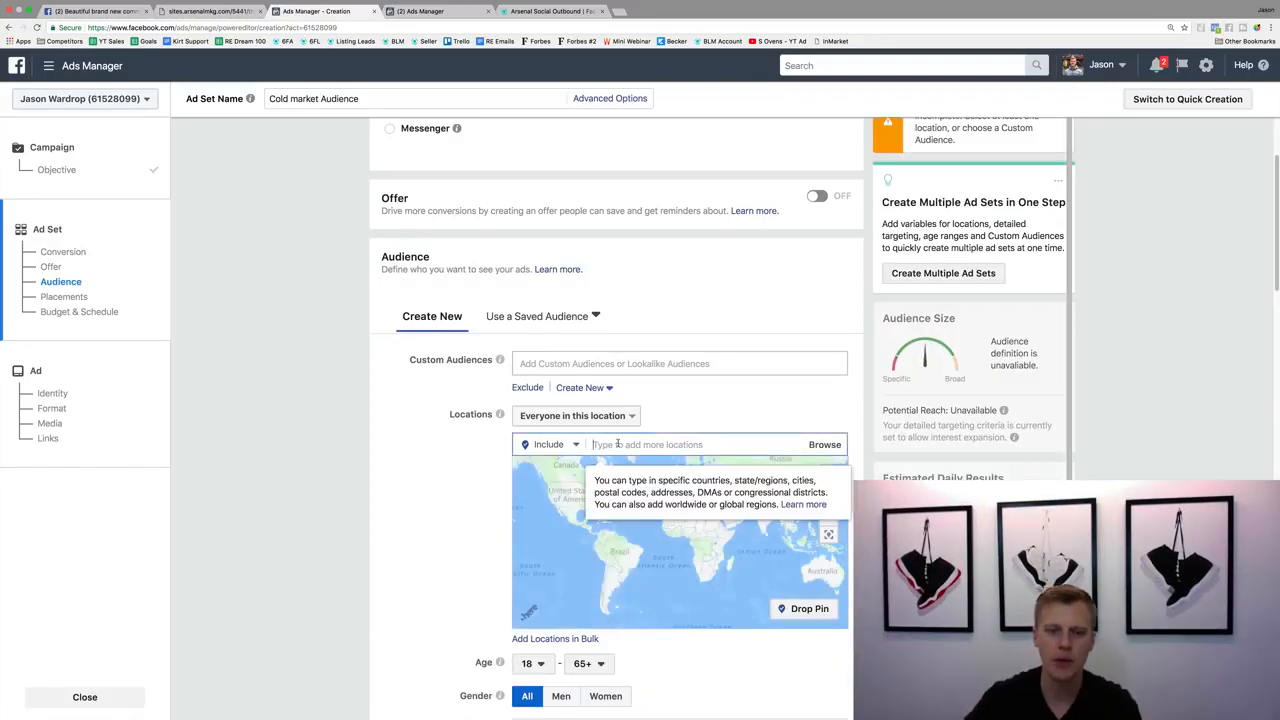
pyautogui.write('Dallas')
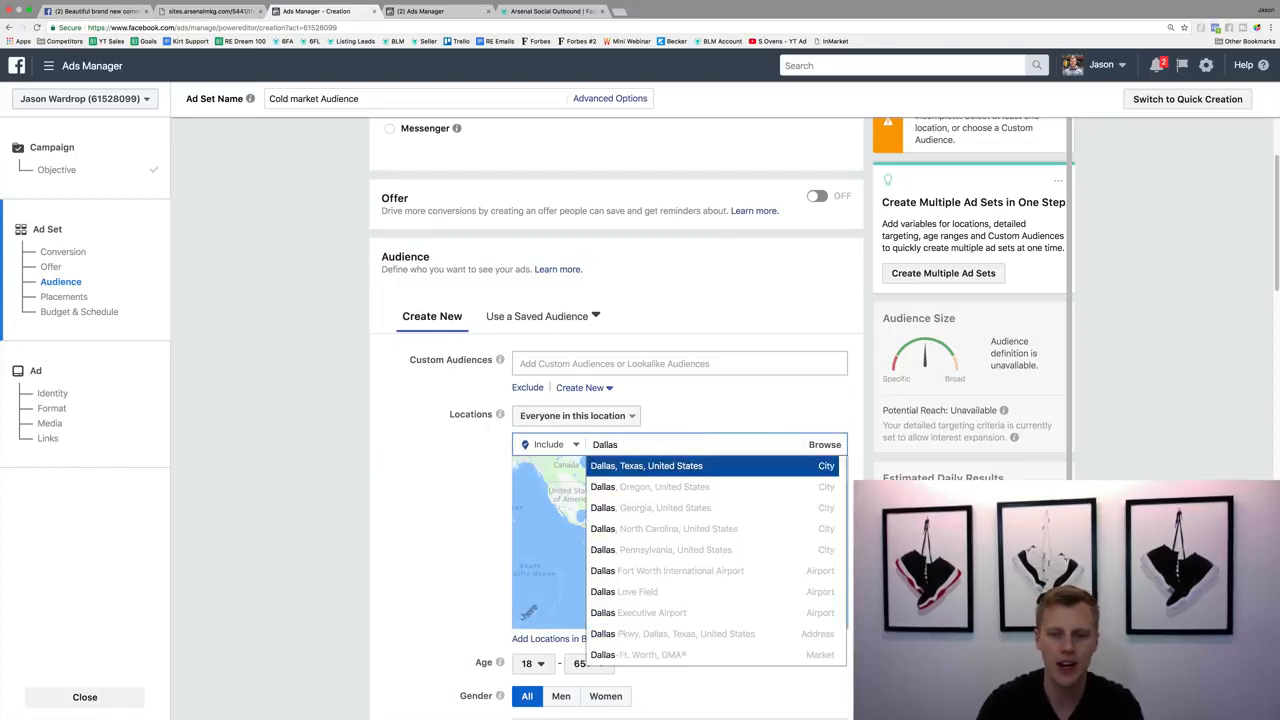
pyautogui.click(708, 463)
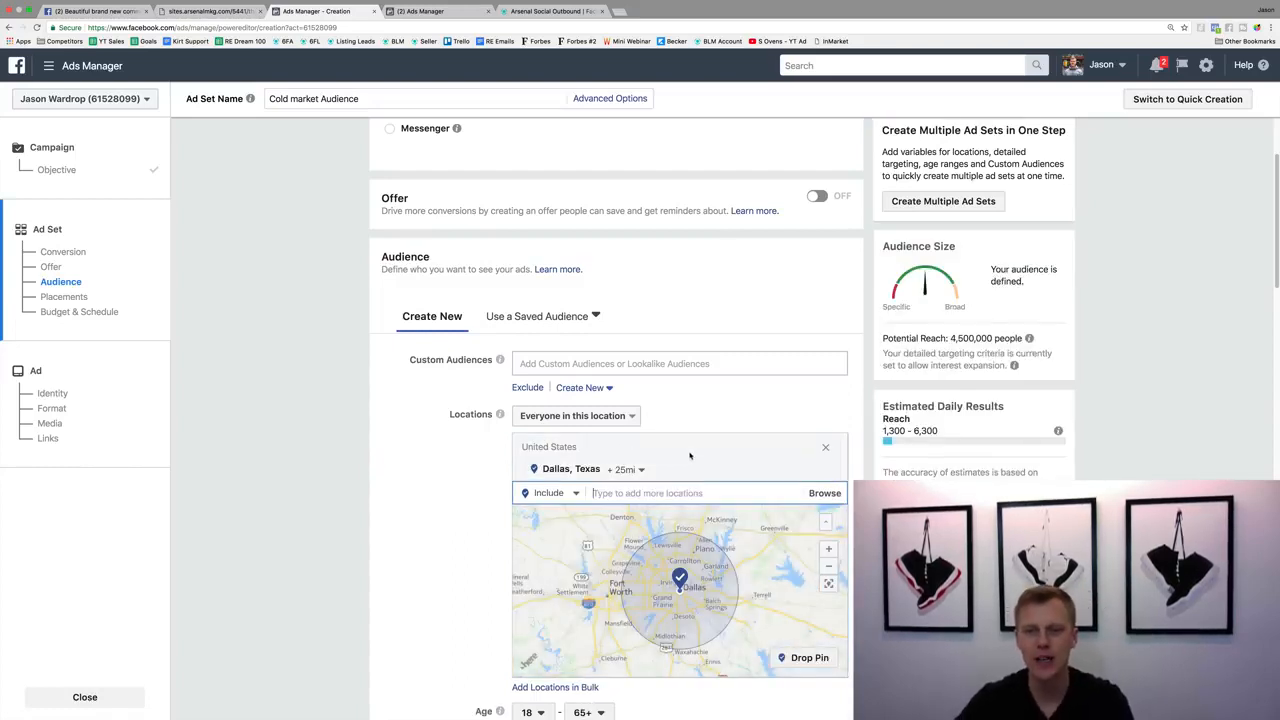
pyautogui.click(625, 469)
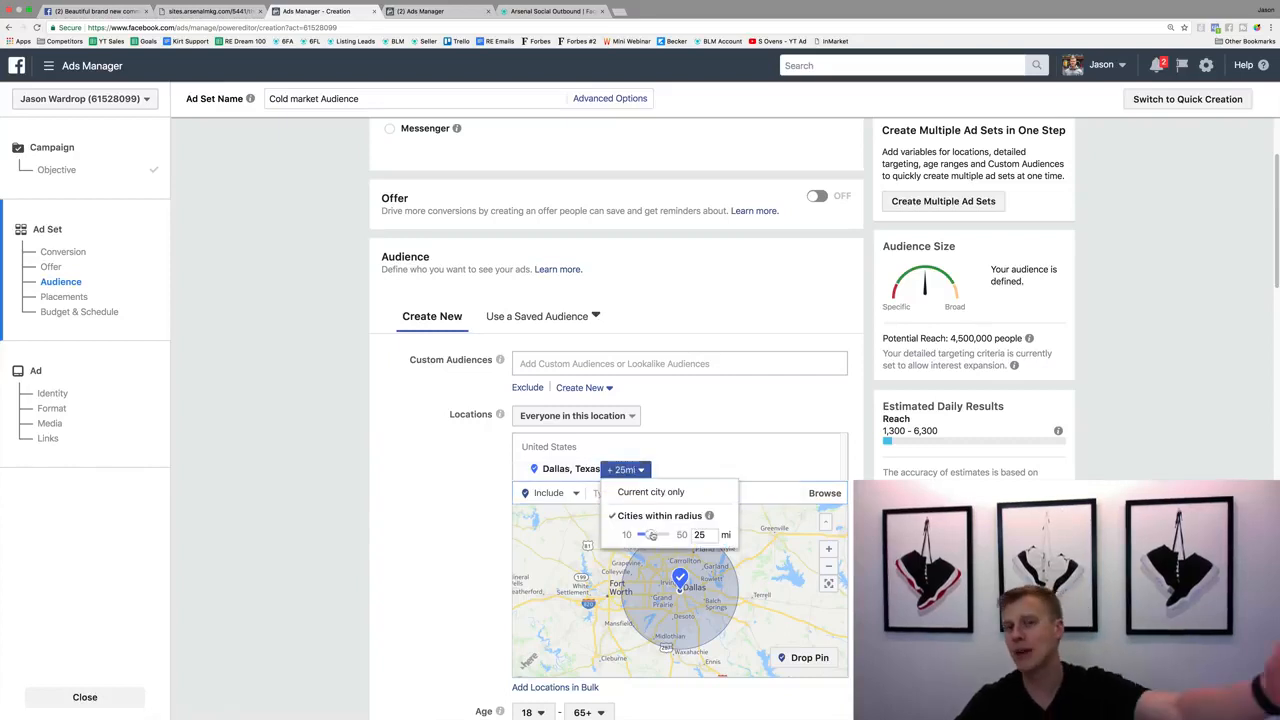
pyautogui.moveTo(652, 536); pyautogui.dragTo(636, 536)
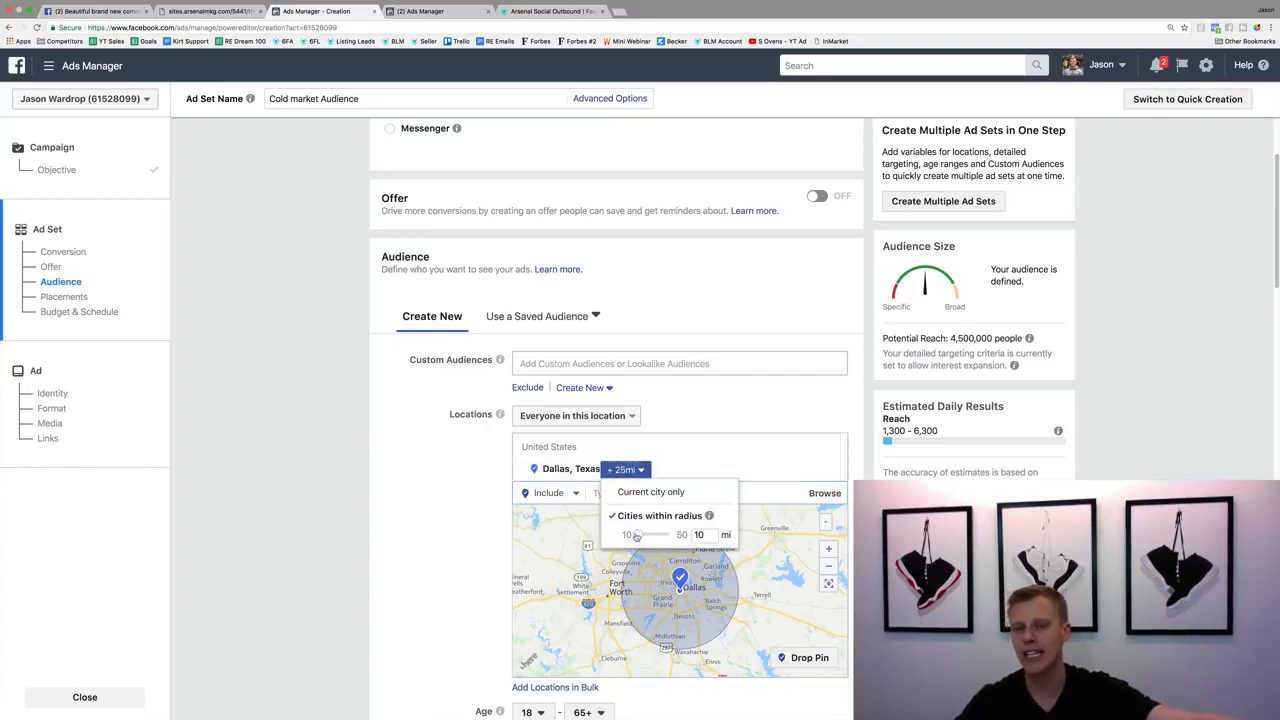
pyautogui.click(423, 548)
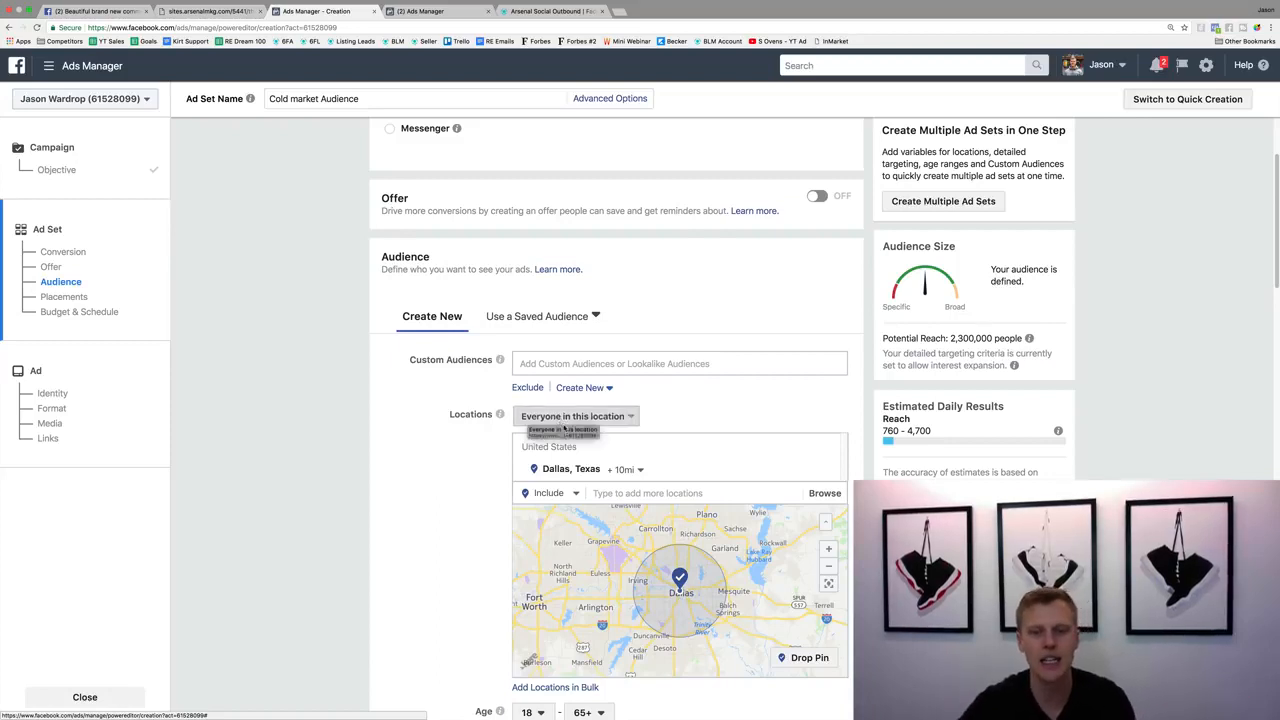
# Restrict the audience to people who live in this location and set the minimum age to 25.
pyautogui.click(565, 420)
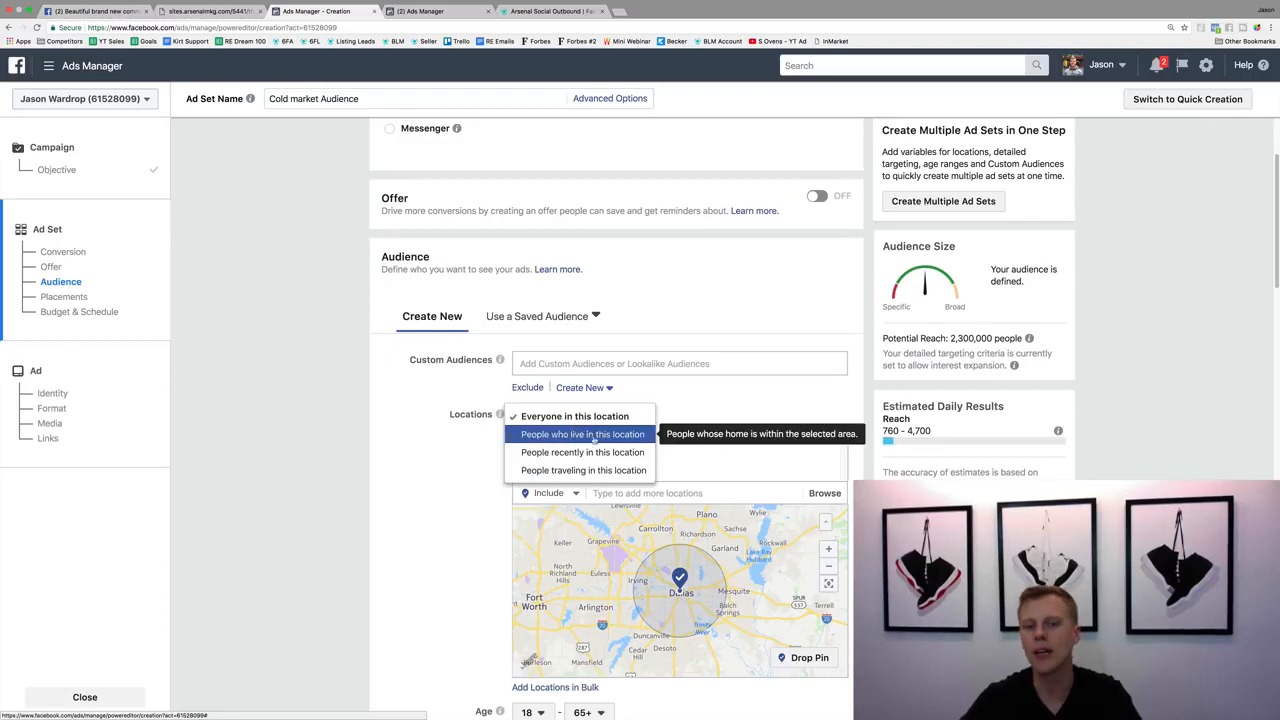
pyautogui.click(583, 435)
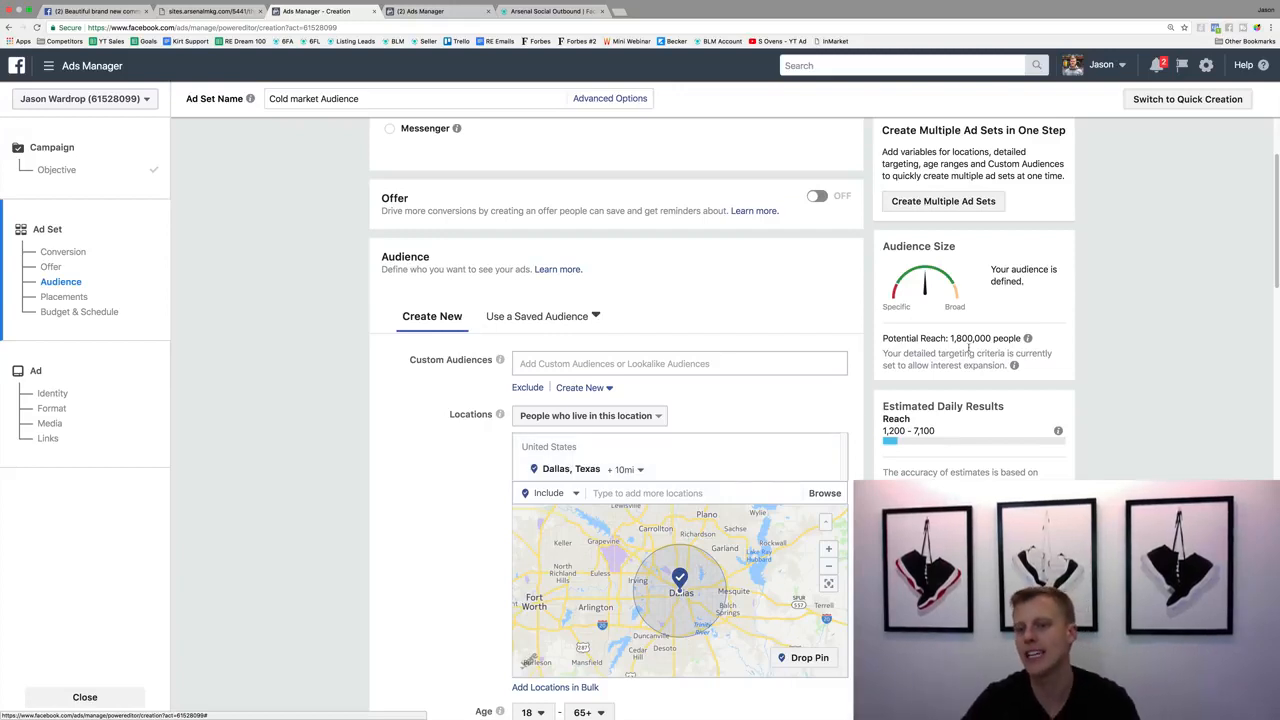
pyautogui.moveTo(968, 337); pyautogui.dragTo(991, 338)
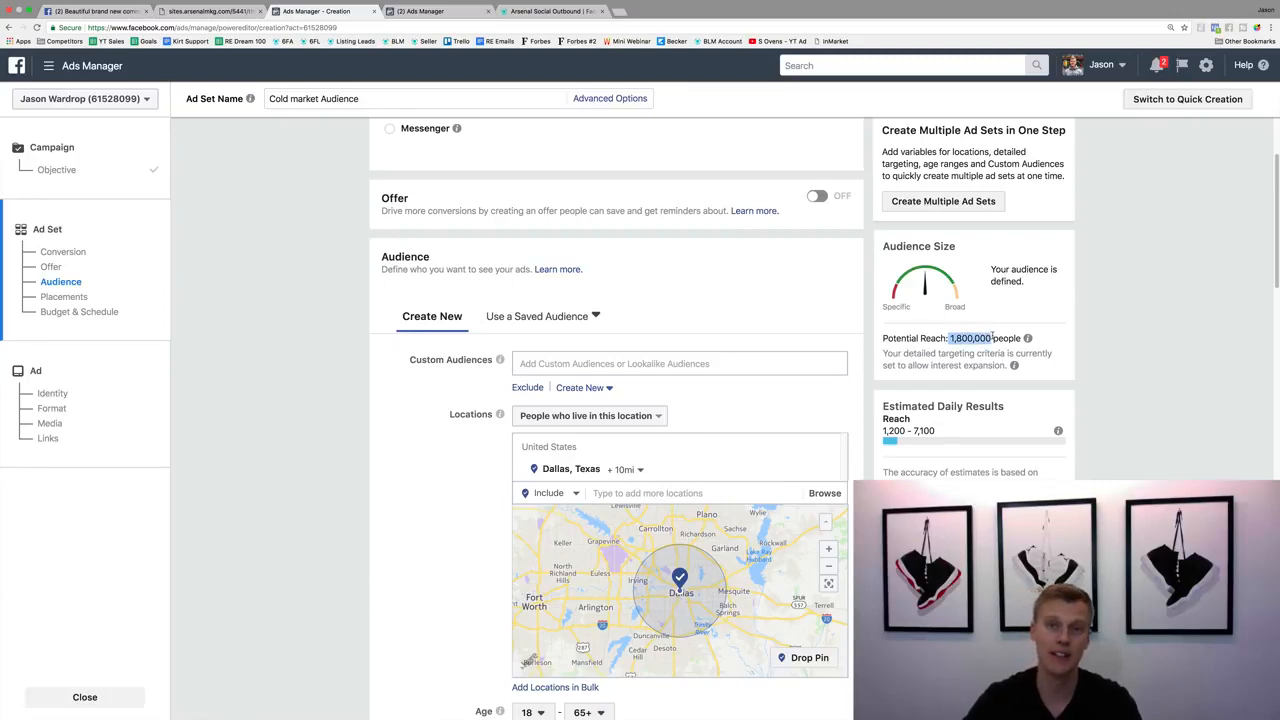
pyautogui.scroll(-5, 468, 460)
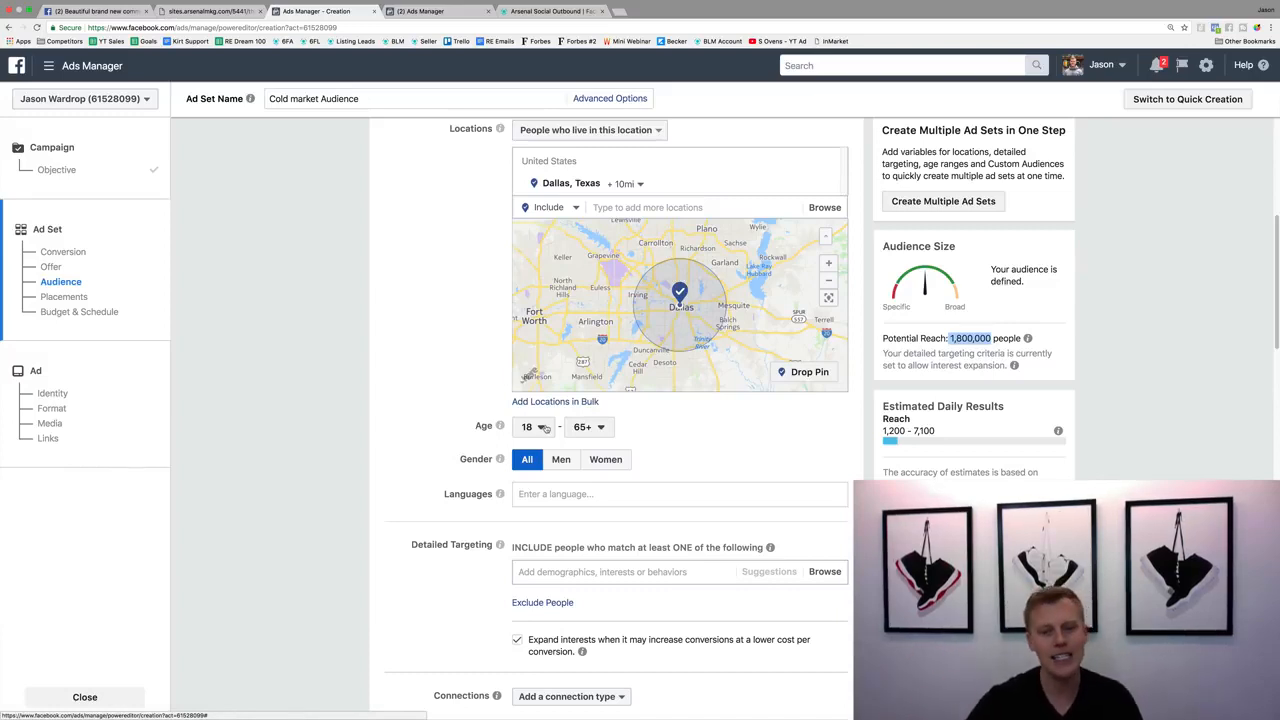
pyautogui.click(543, 428)
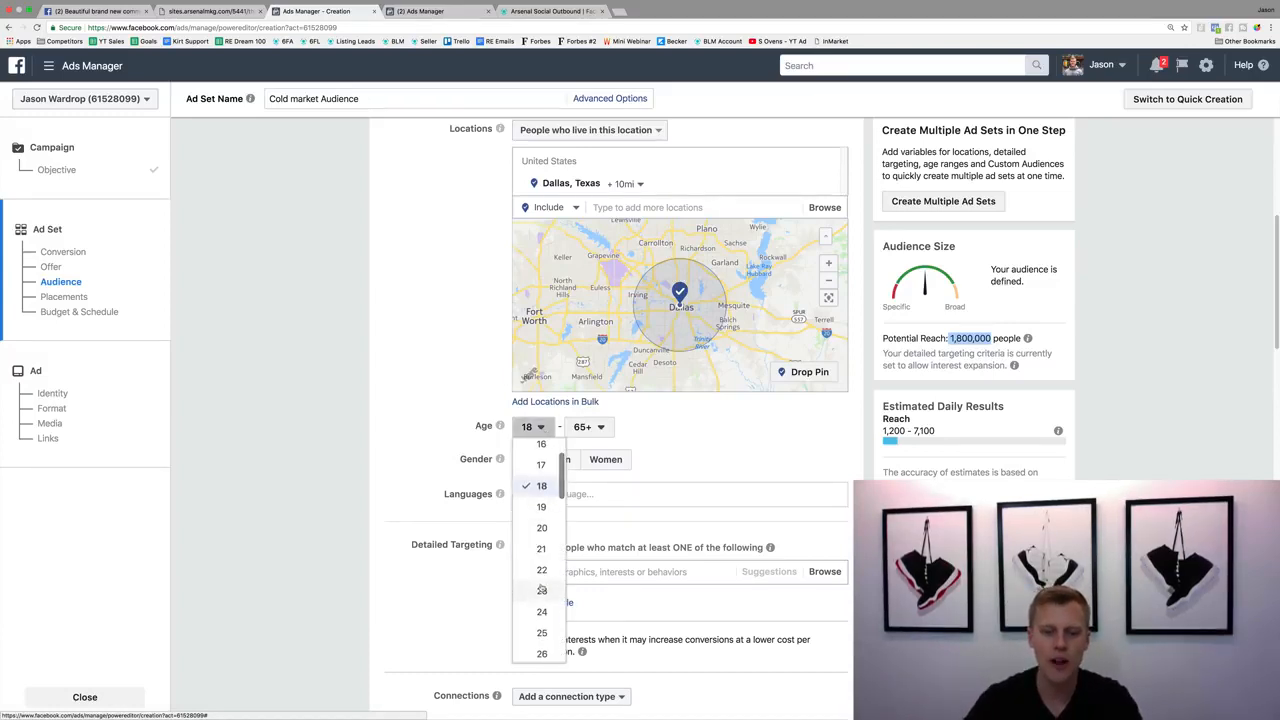
pyautogui.click(542, 633)
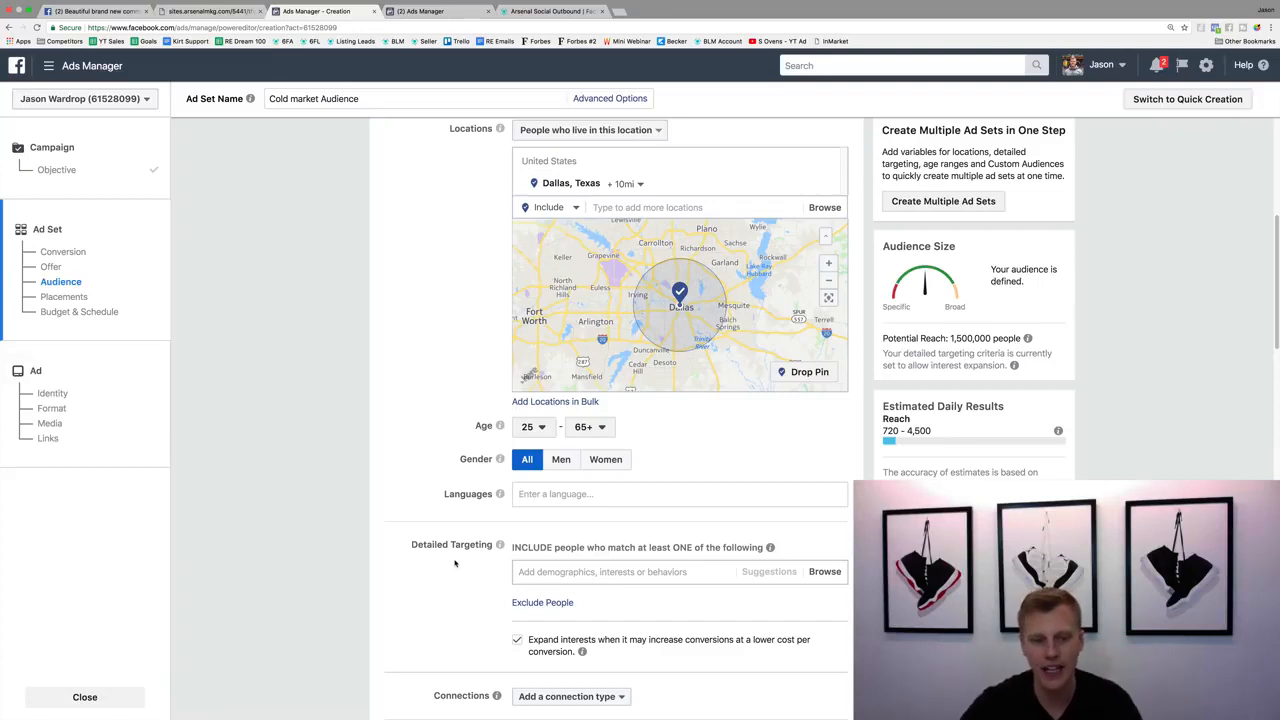
# Turn off interest expansion in the detailed targeting settings.
pyautogui.scroll(-3, 446, 528)
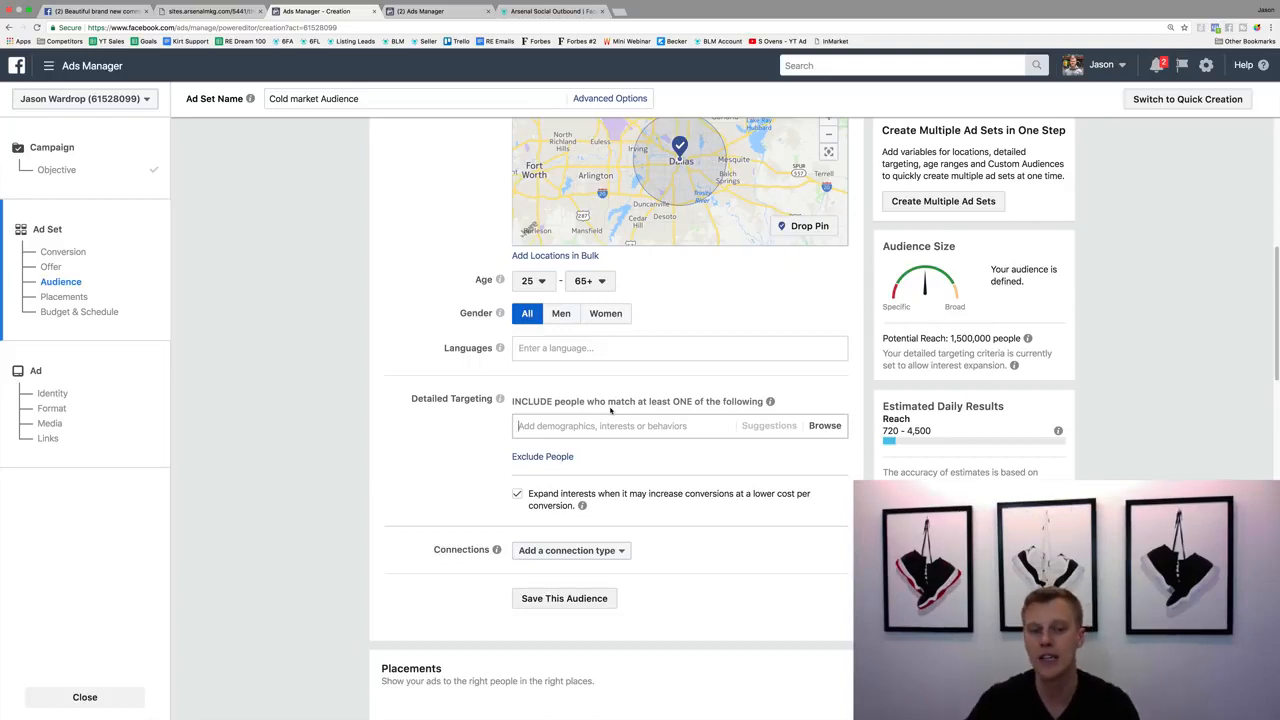
pyautogui.scroll(-2, 475, 429)
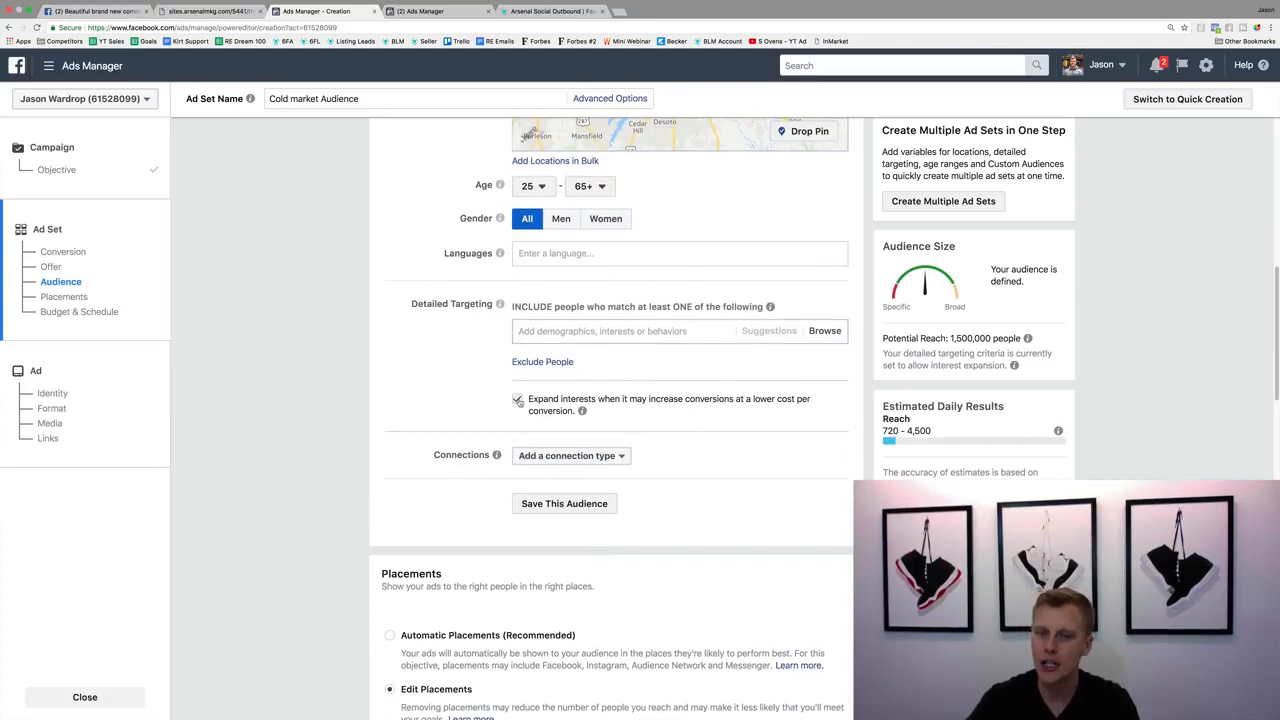
pyautogui.click(517, 400)
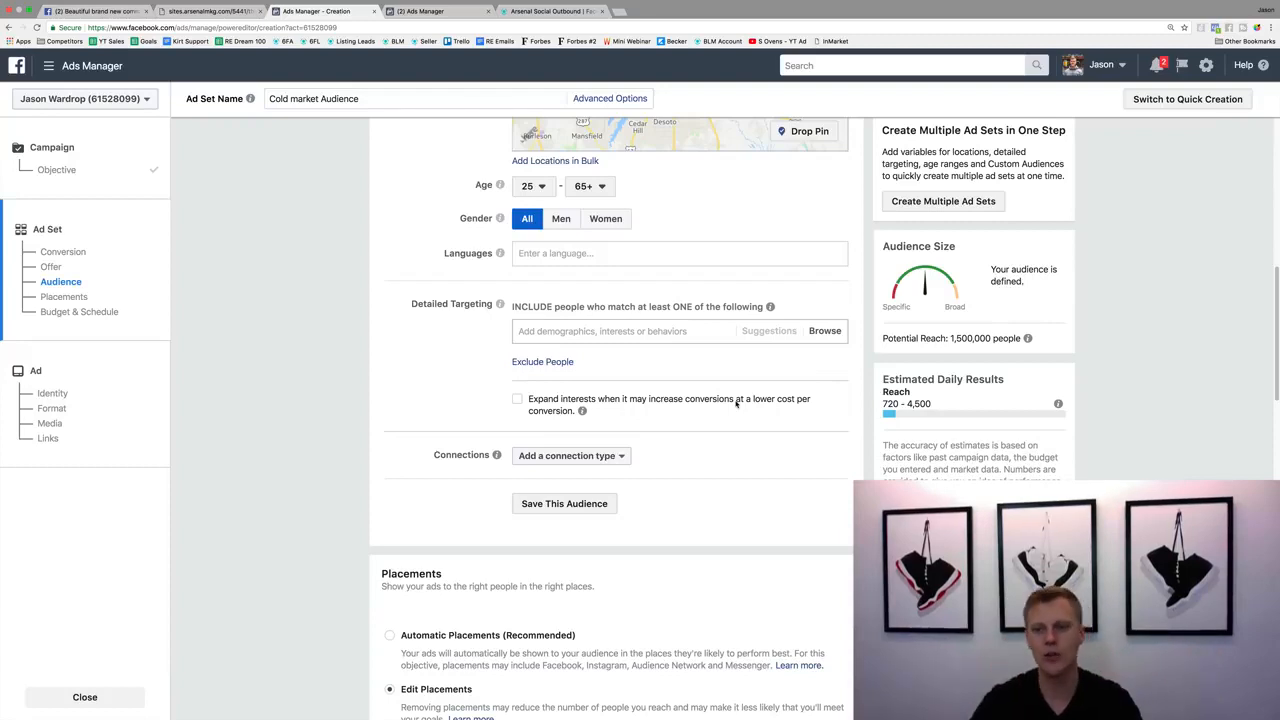
# Review the ad placements by platform, switching the Instagram placement on and back off.
pyautogui.scroll(-5, 360, 477)
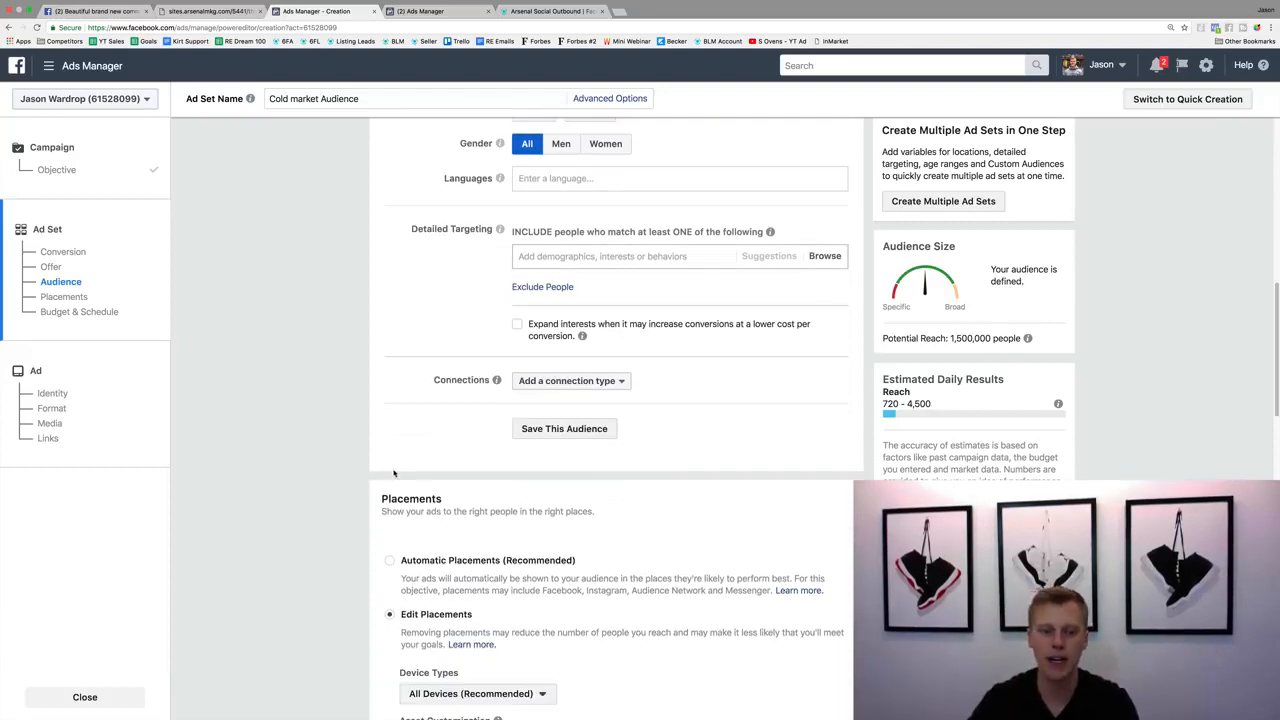
pyautogui.scroll(-4, 360, 477)
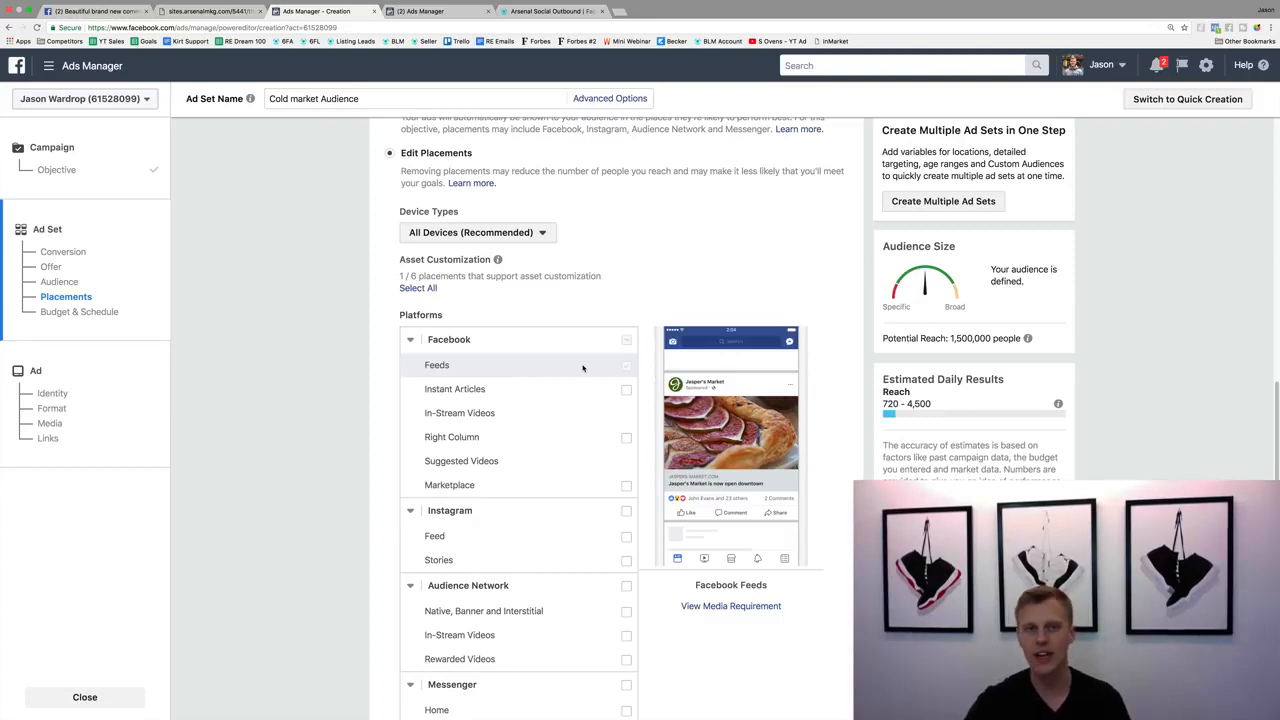
pyautogui.scroll(-5, 583, 370)
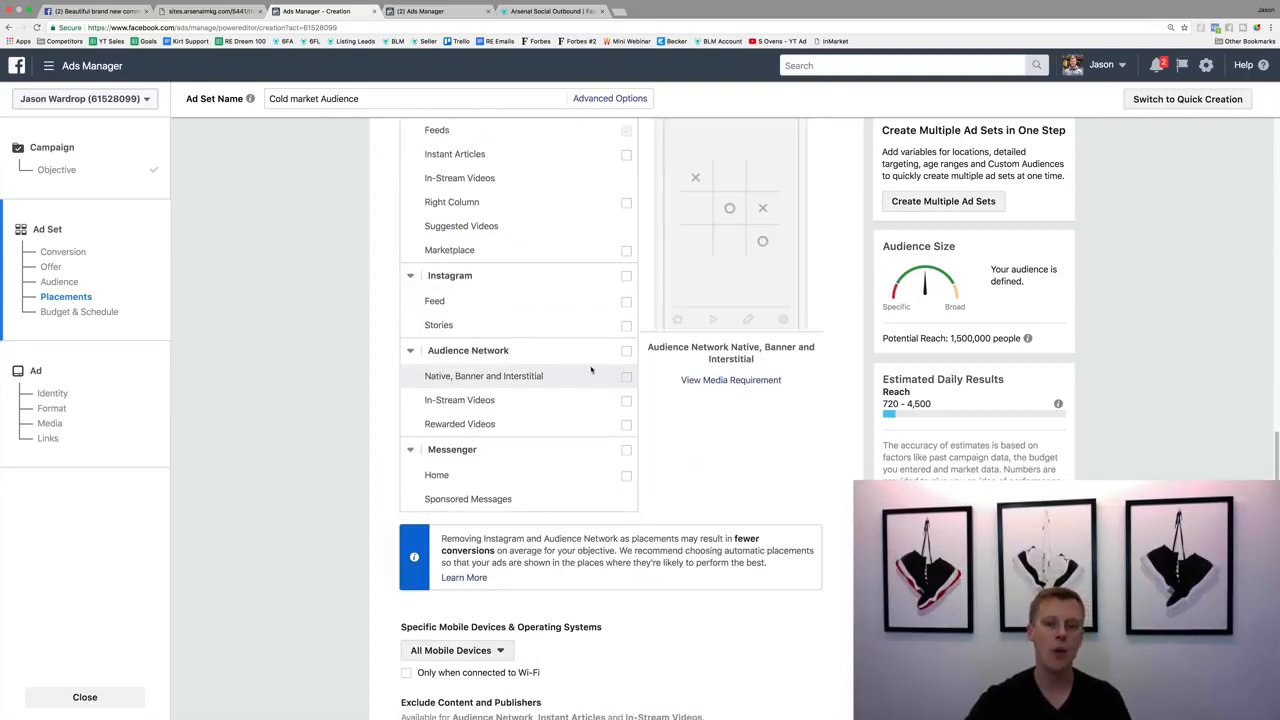
pyautogui.scroll(1, 590, 366)
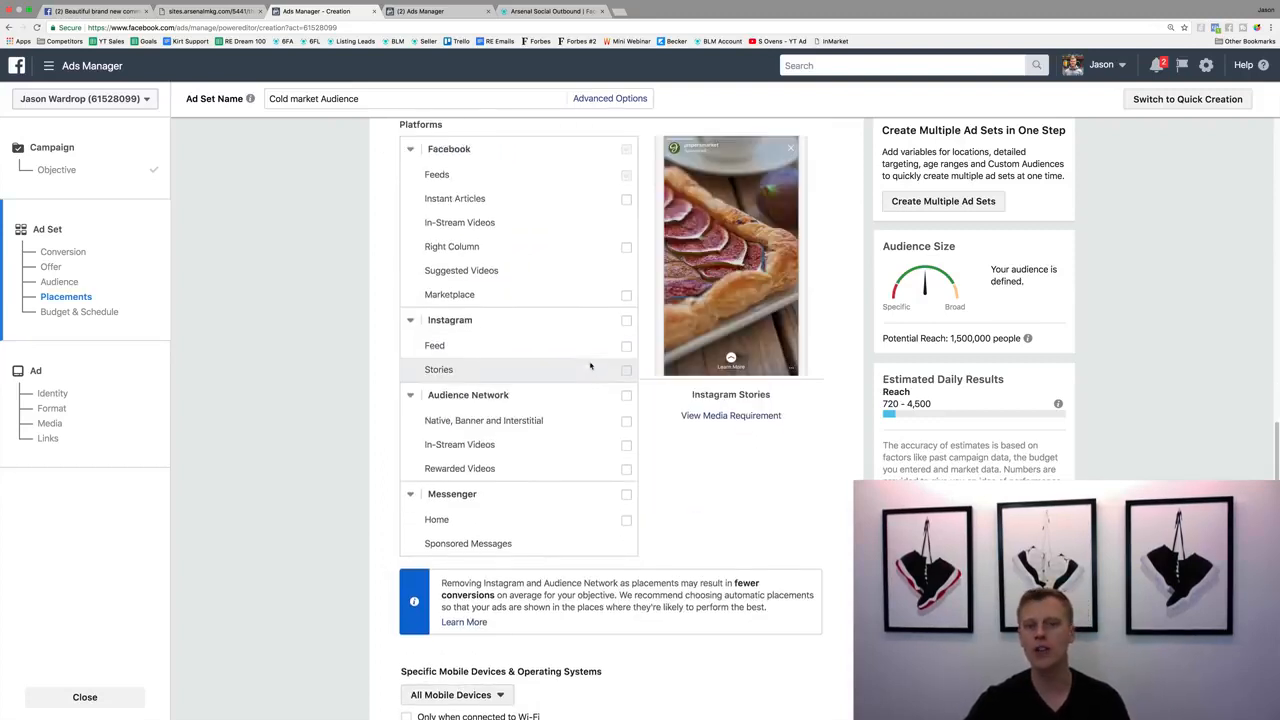
pyautogui.click(627, 320)
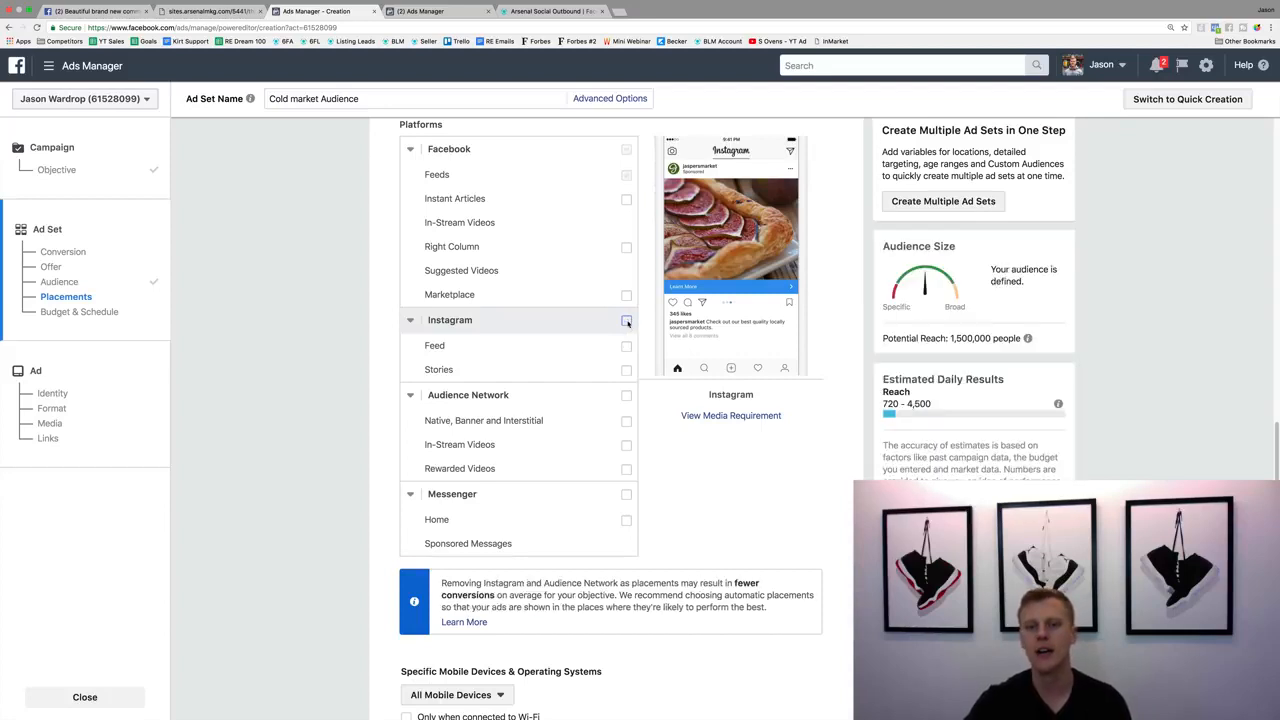
pyautogui.click(627, 320)
pyautogui.scroll(1, 622, 335)
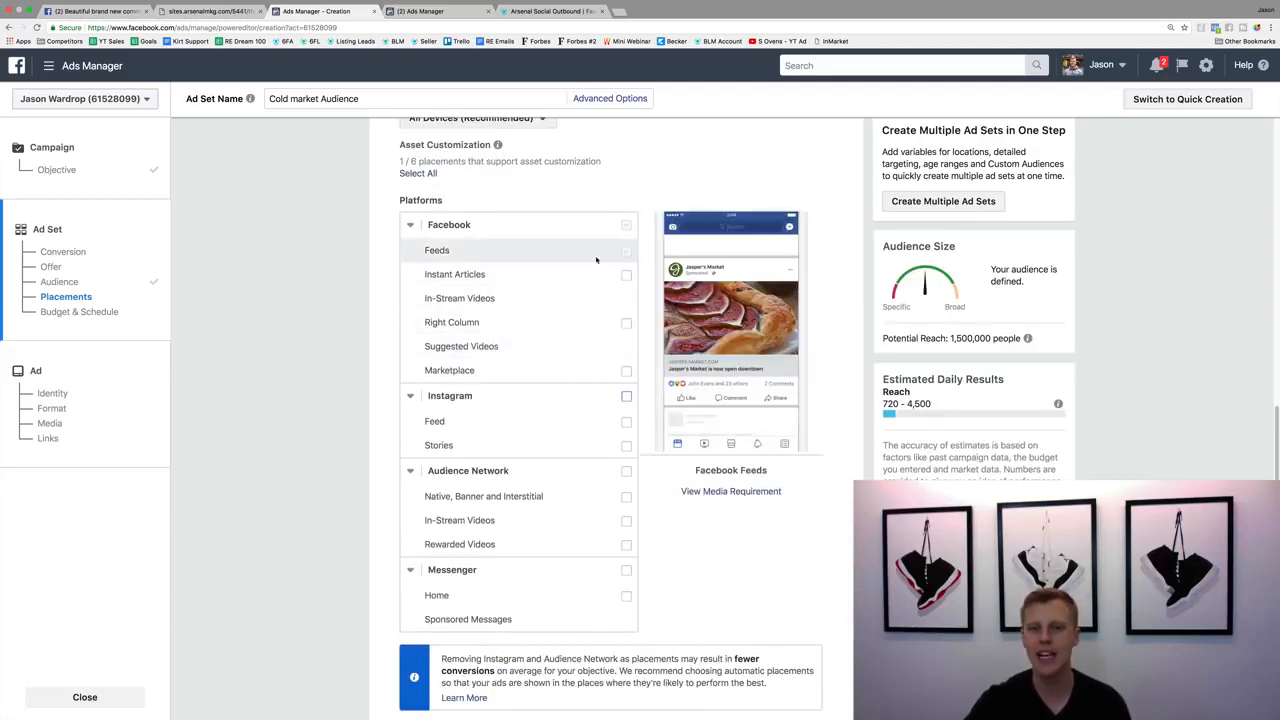
# Set the ad set's daily budget to $10.00.
pyautogui.scroll(-10, 422, 436)
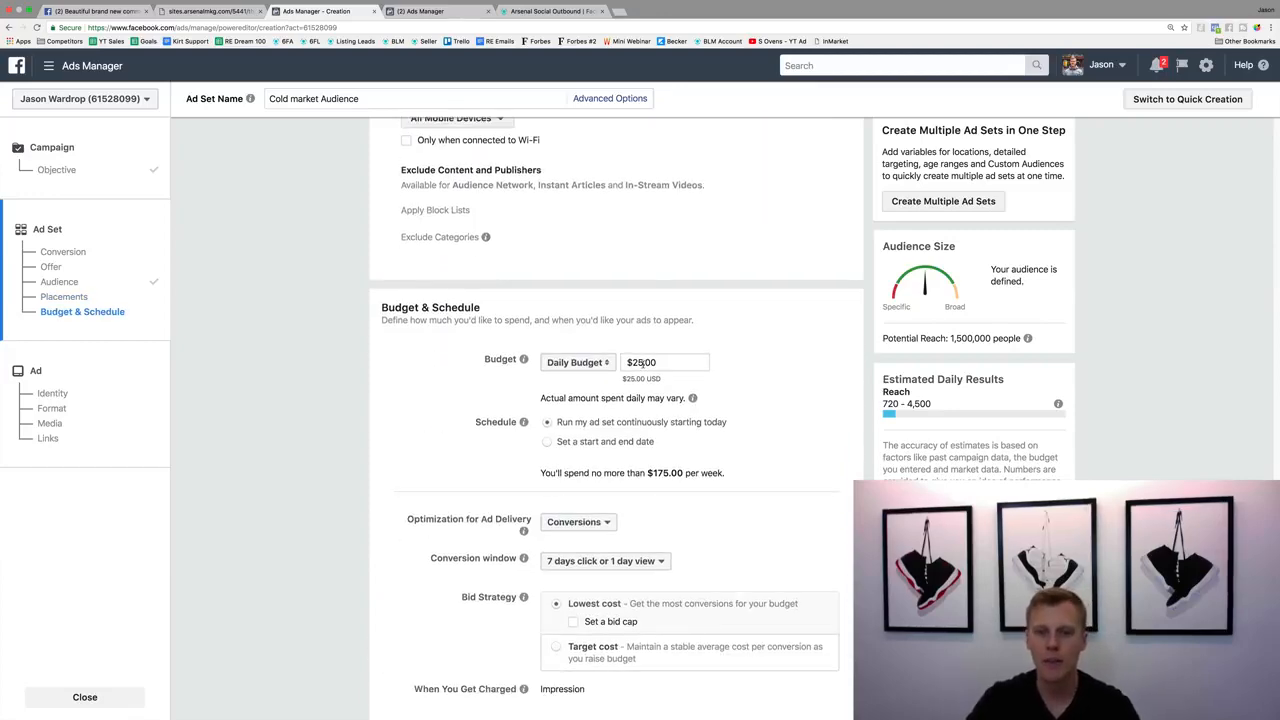
pyautogui.click(648, 362)
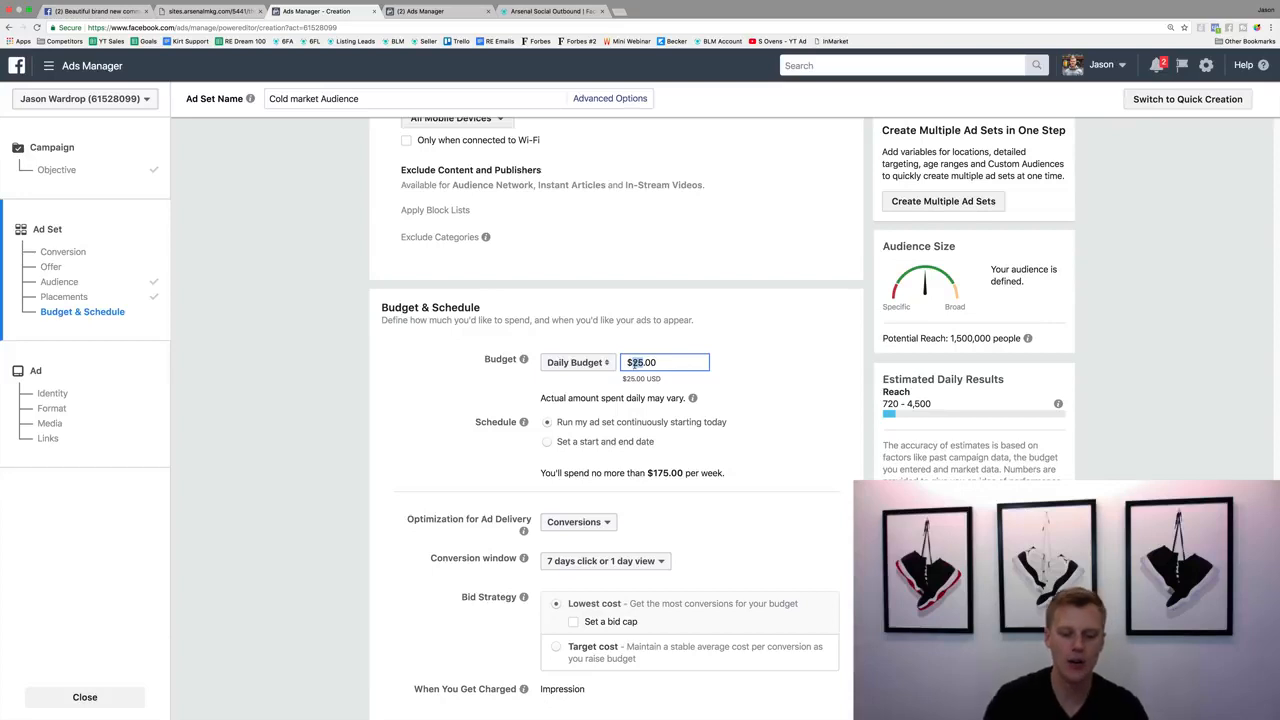
pyautogui.write('10')
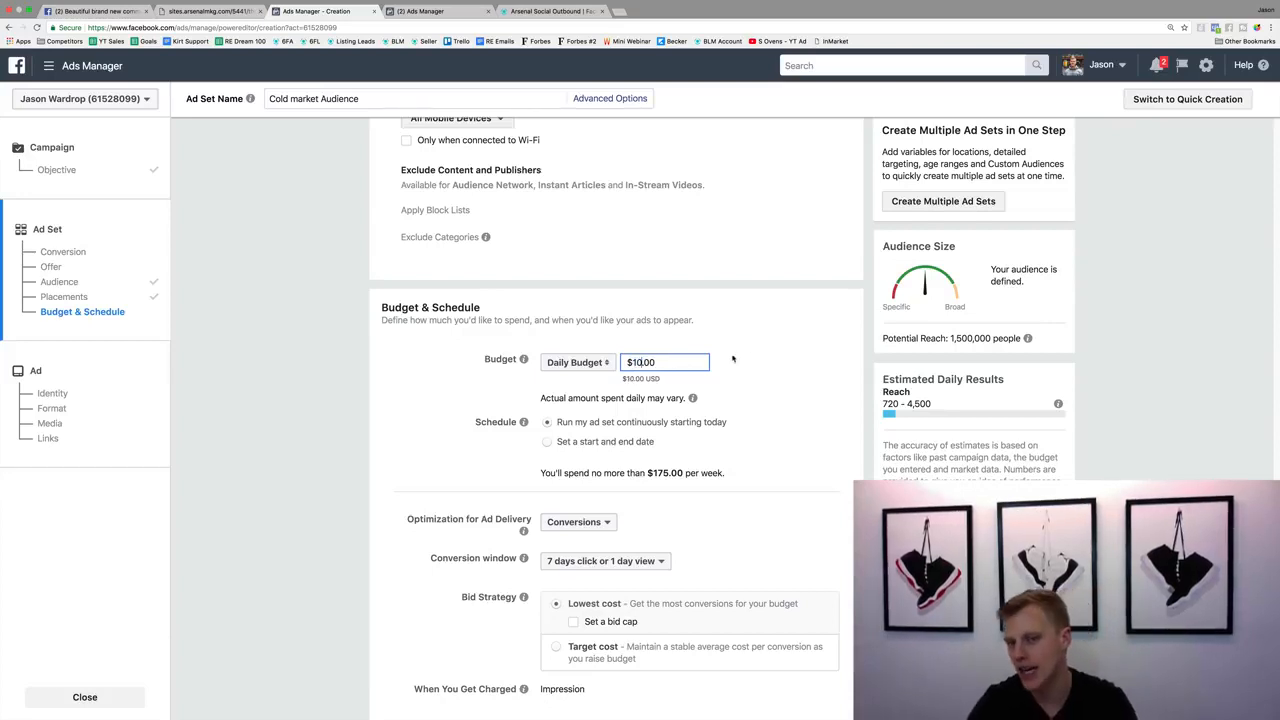
pyautogui.click(734, 358)
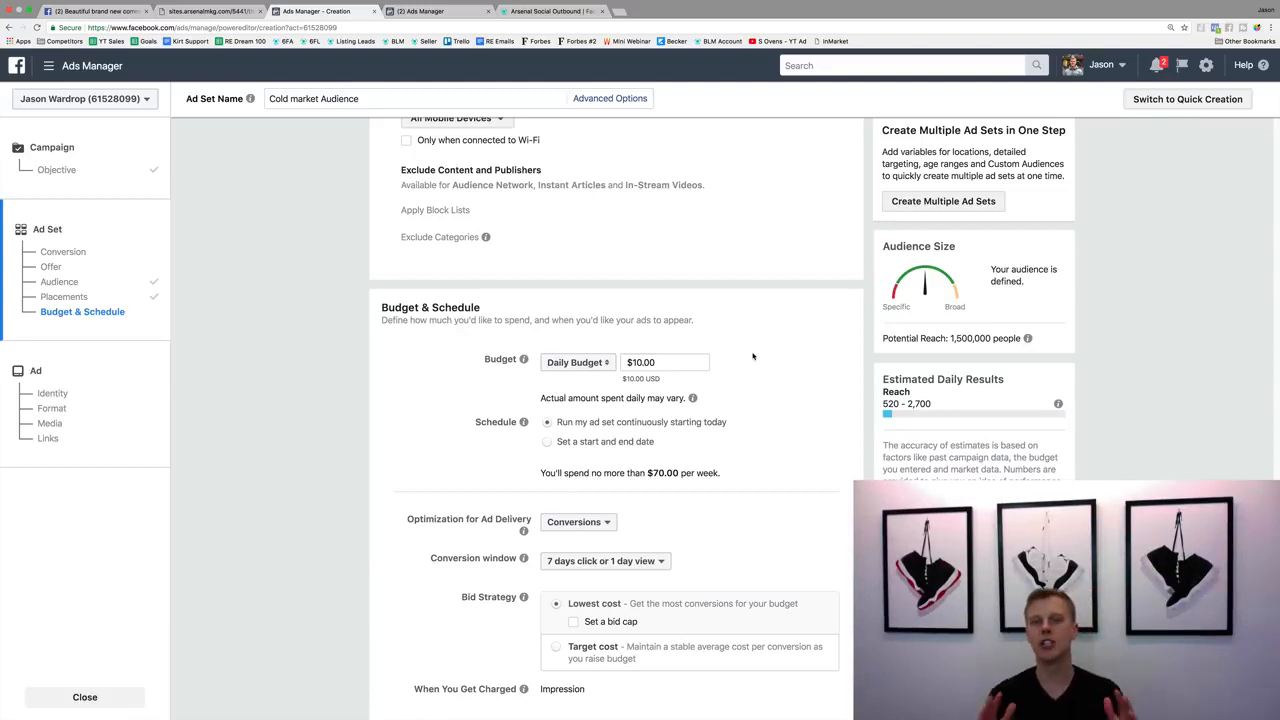
# Continue to the ad setup, choose to use an existing post, and select Real Estate Agent as the Facebook Page.
pyautogui.scroll(-4, 777, 384)
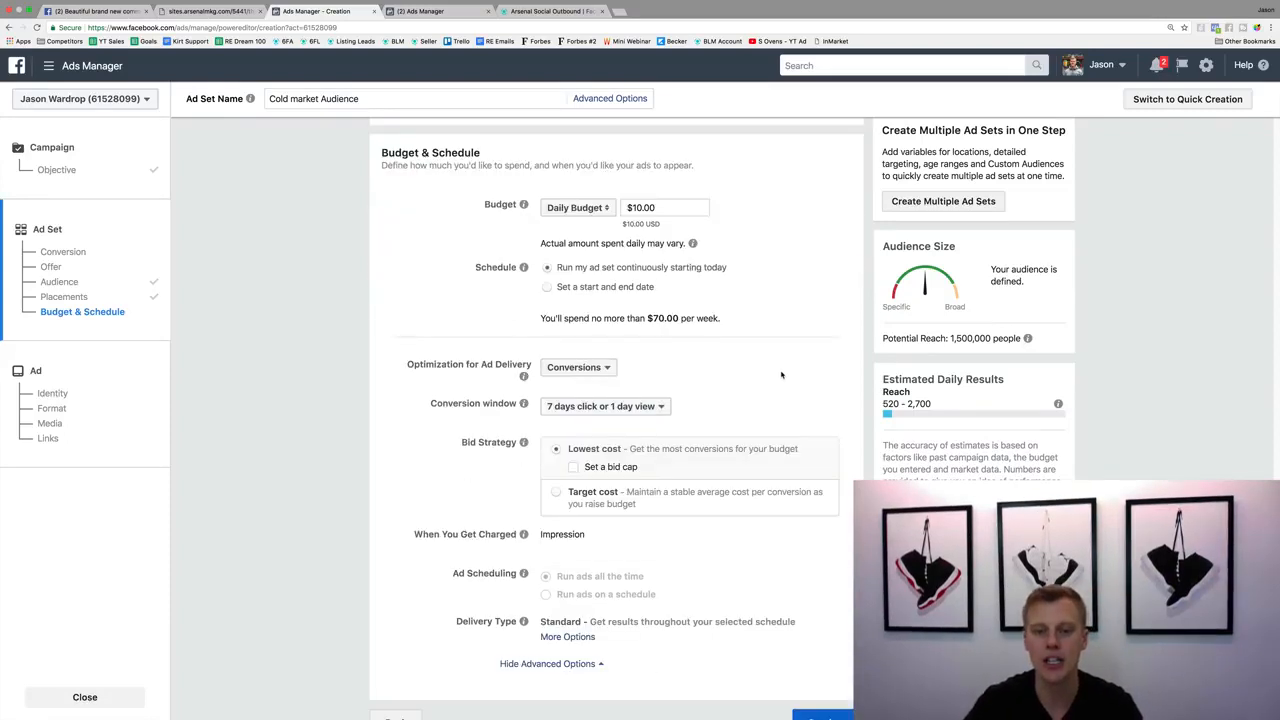
pyautogui.click(825, 697)
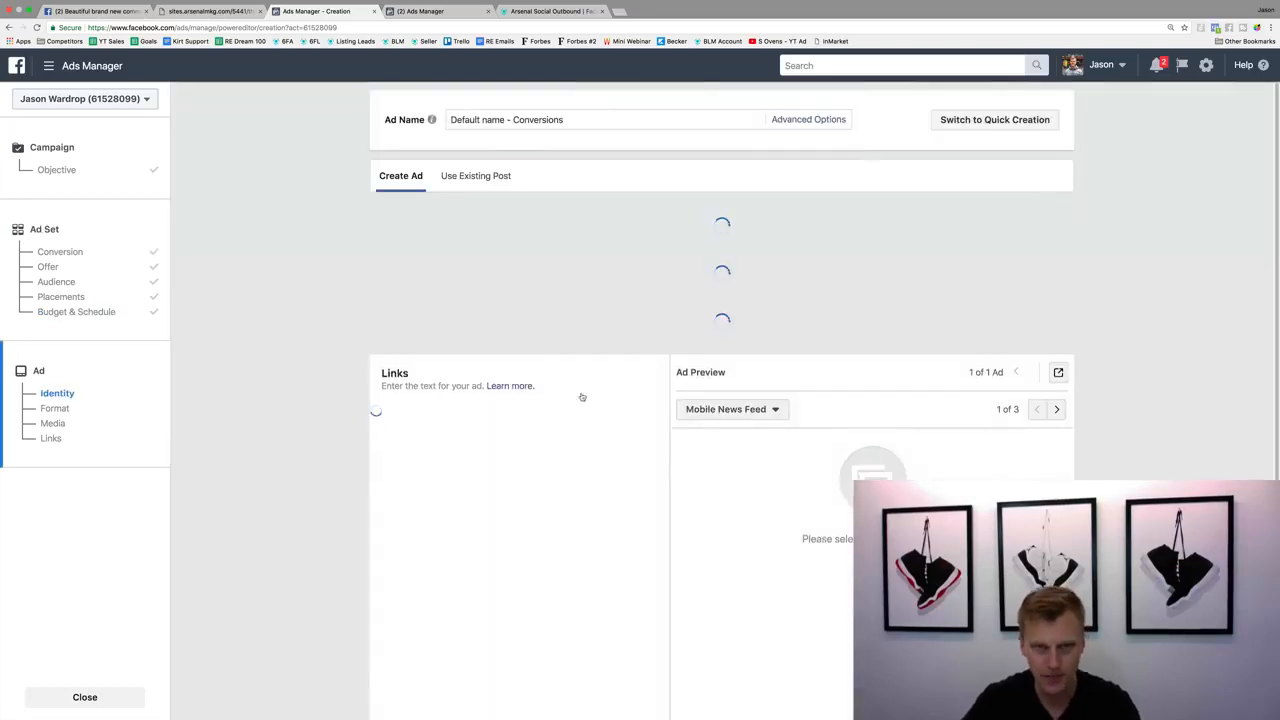
pyautogui.click(502, 179)
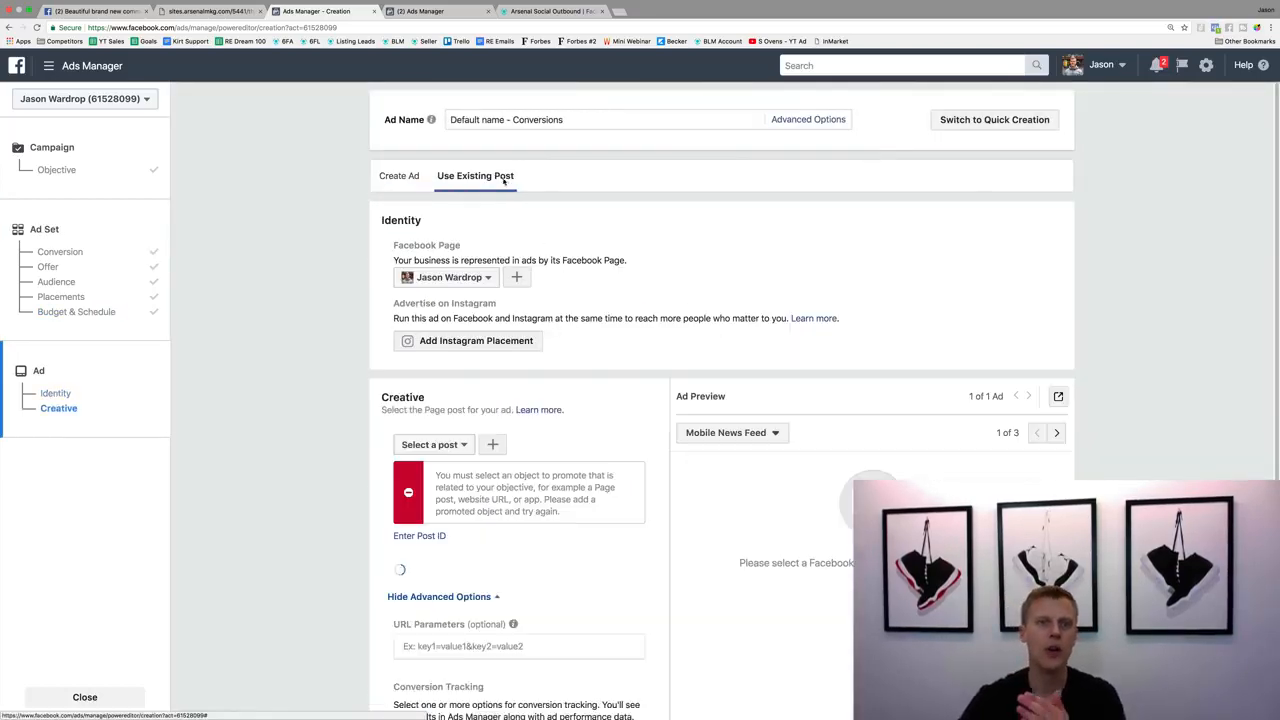
pyautogui.click(448, 277)
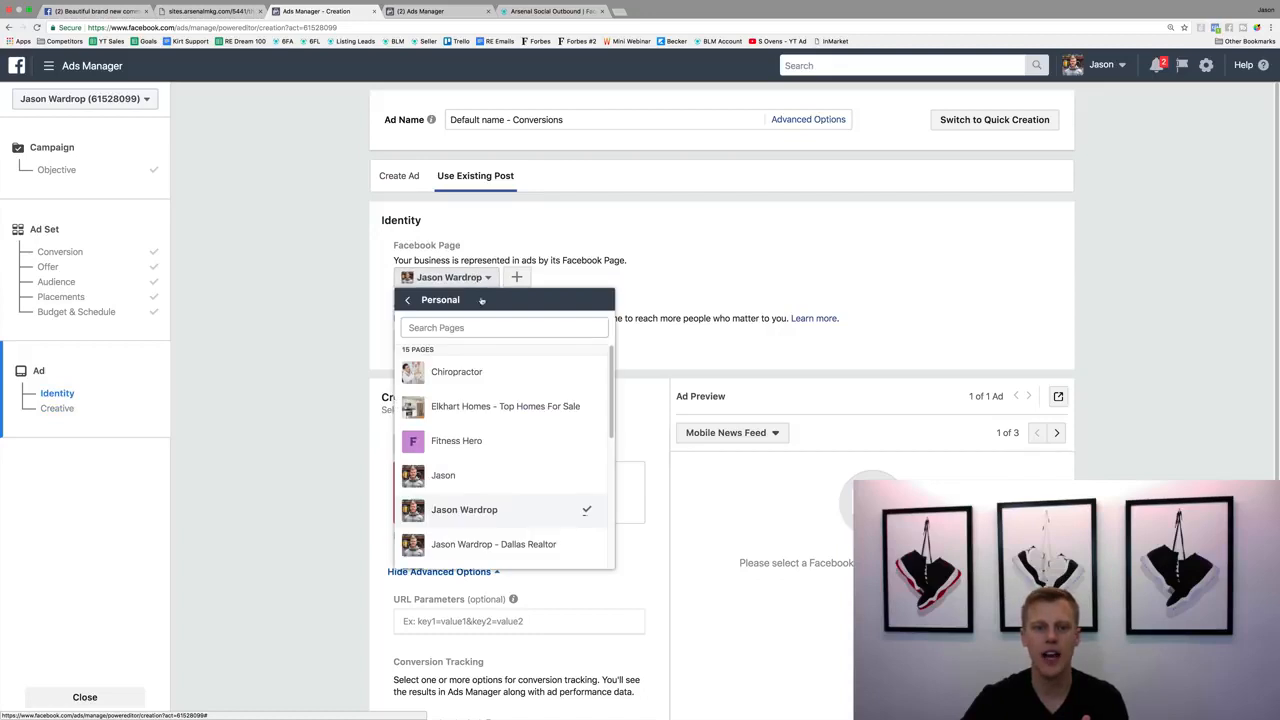
pyautogui.scroll(-5, 498, 424)
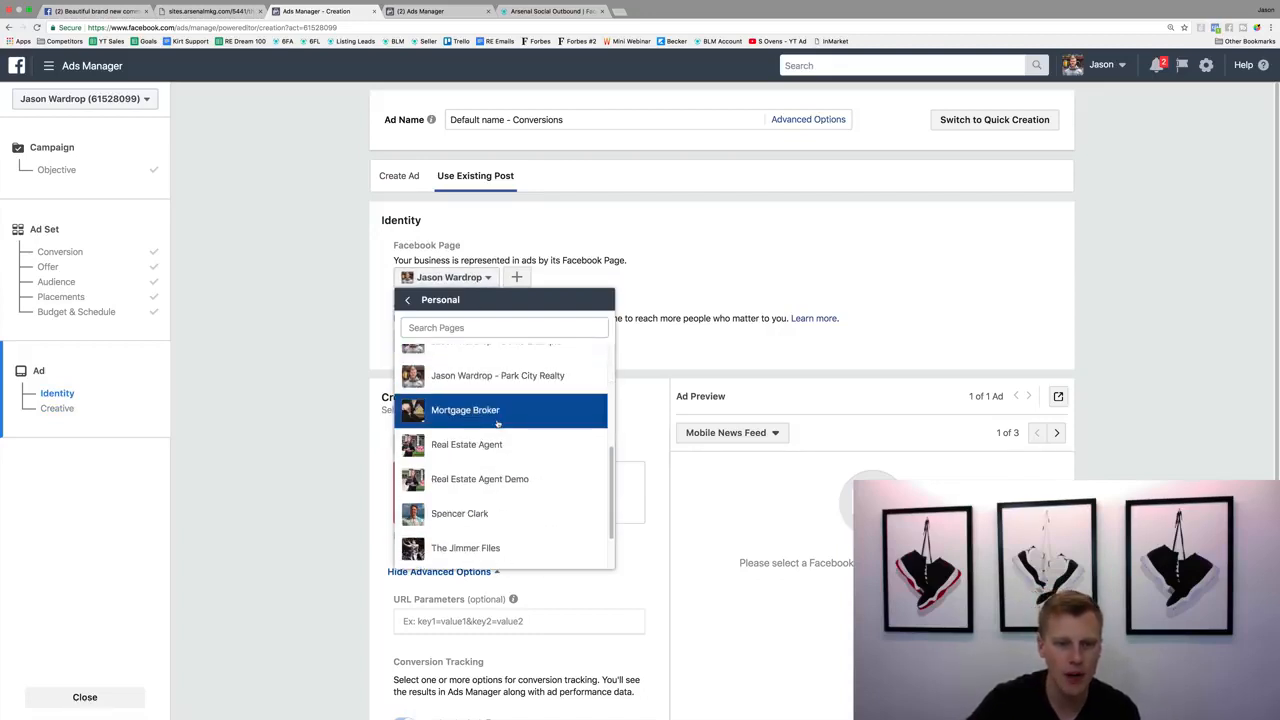
pyautogui.click(502, 454)
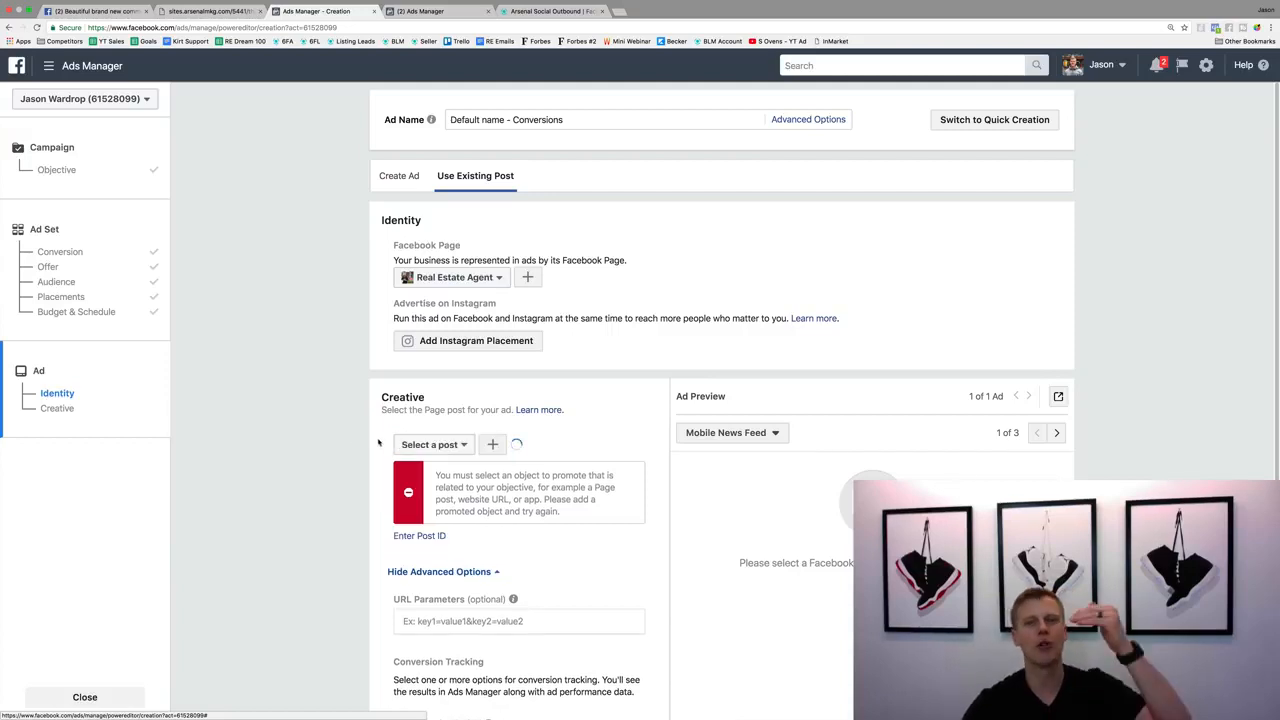
# Select the "Beautiful brand new community!" video post as the ad creative and review its preview.
pyautogui.click(459, 446)
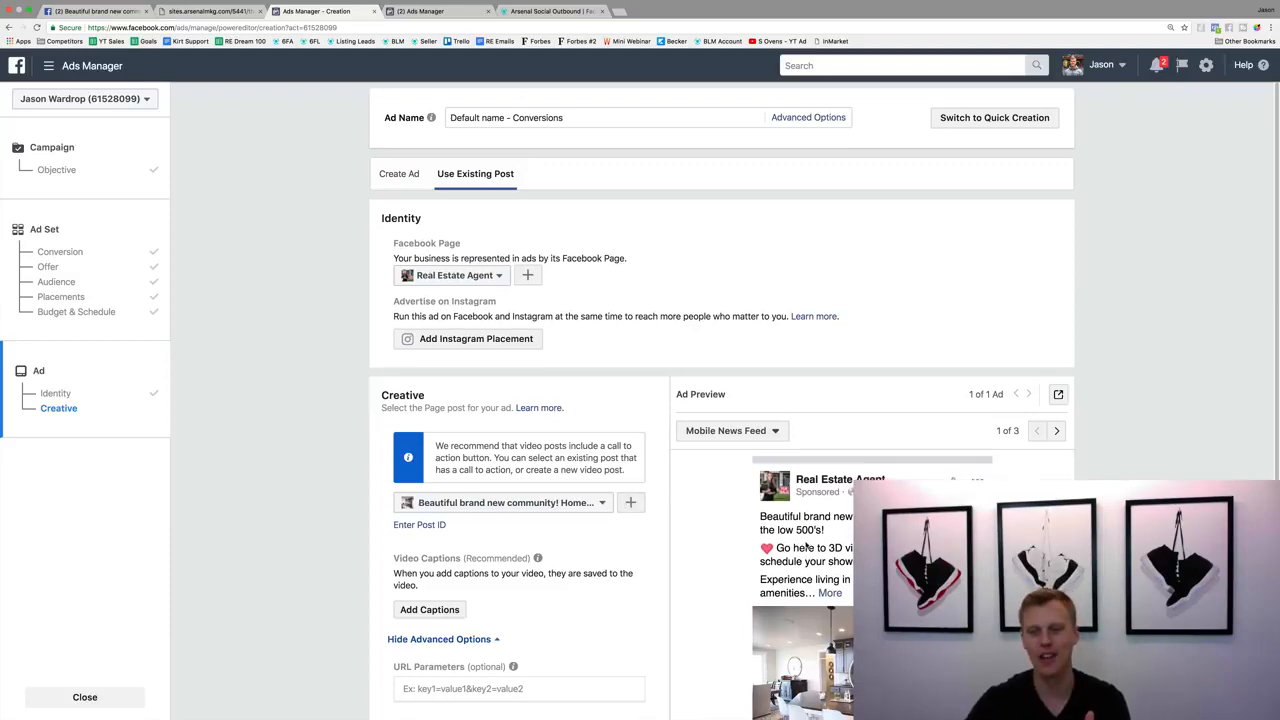
pyautogui.scroll(-1, 574, 447)
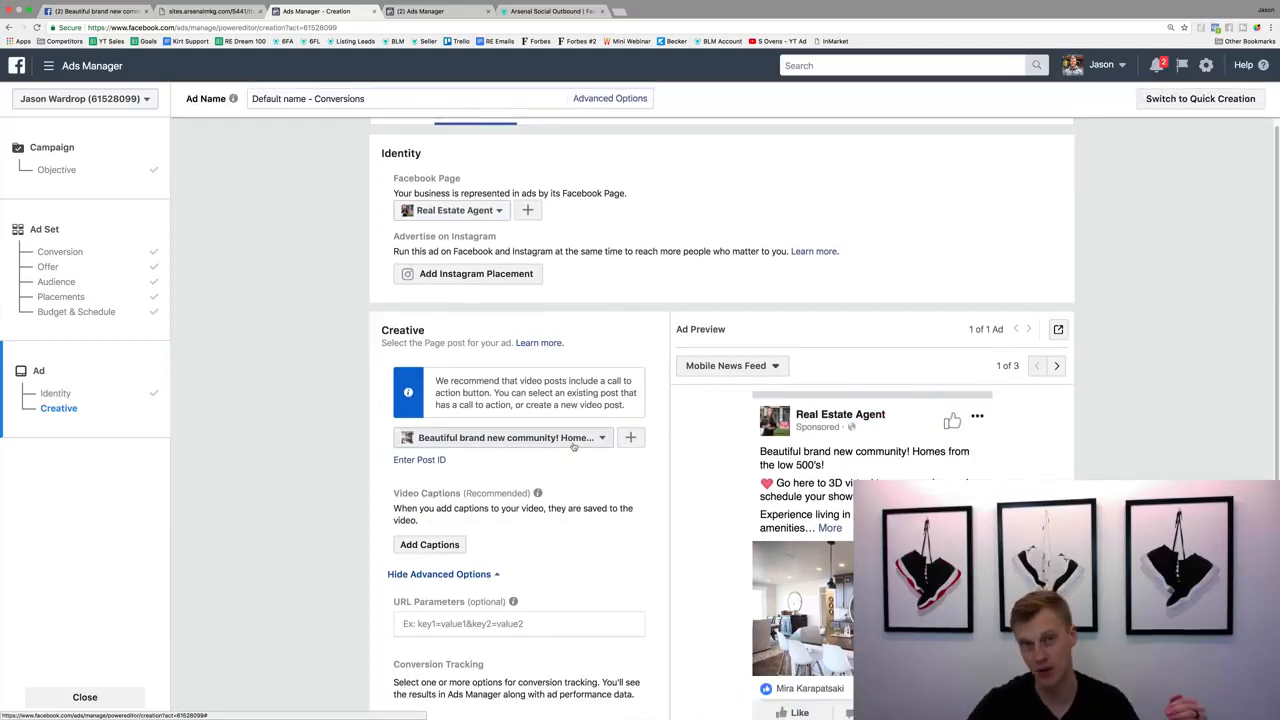
pyautogui.scroll(-4, 577, 450)
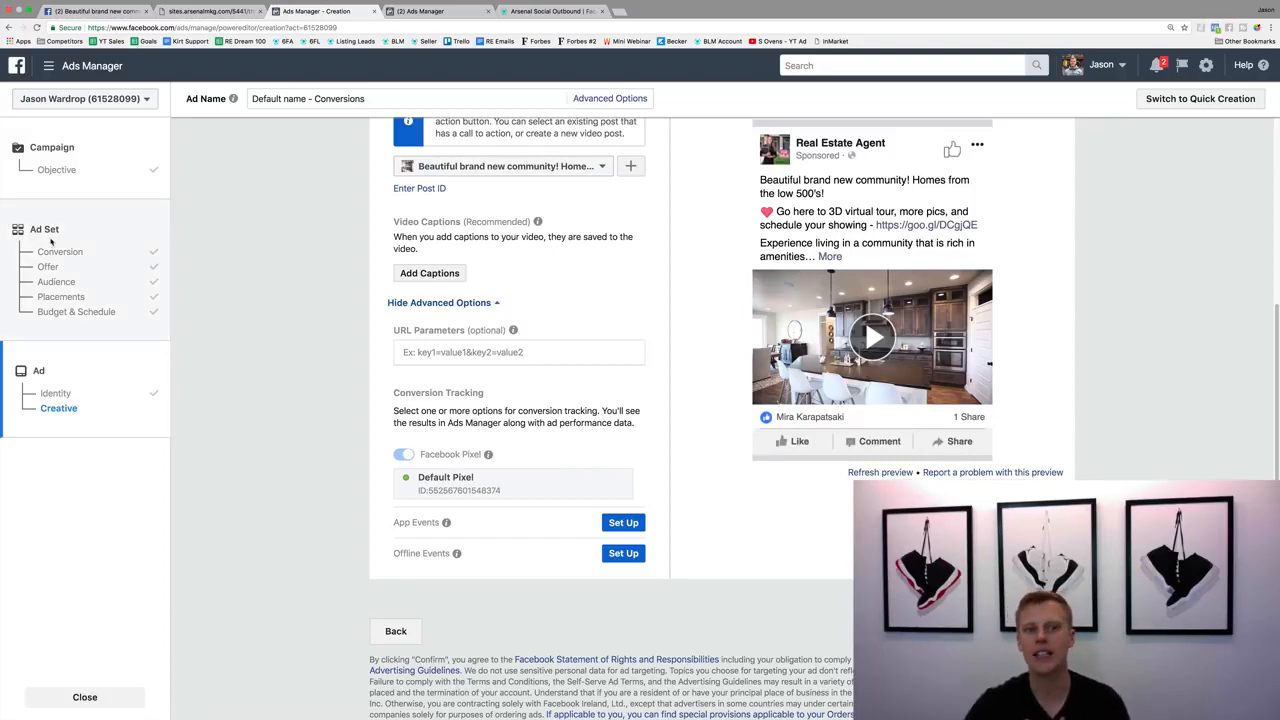
# Return to the ad set settings and rename the ad set as "Warm market Audience".
pyautogui.click(51, 230)
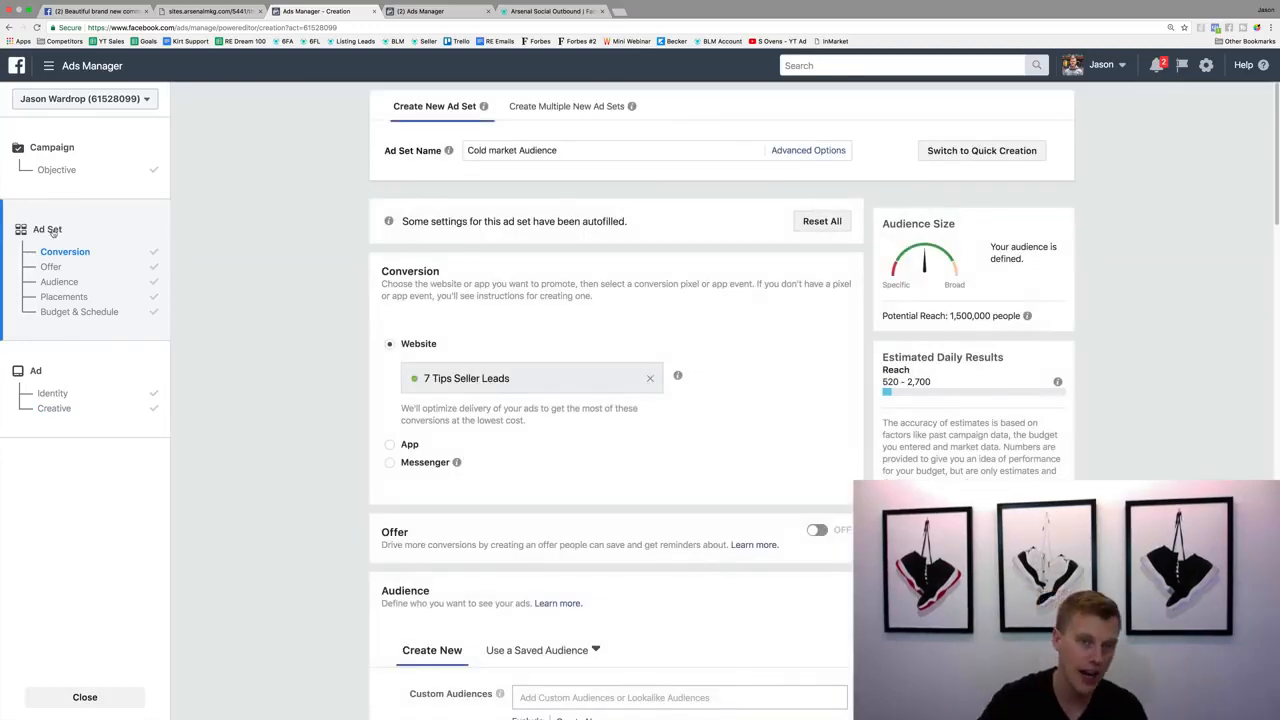
pyautogui.doubleClick(465, 150)
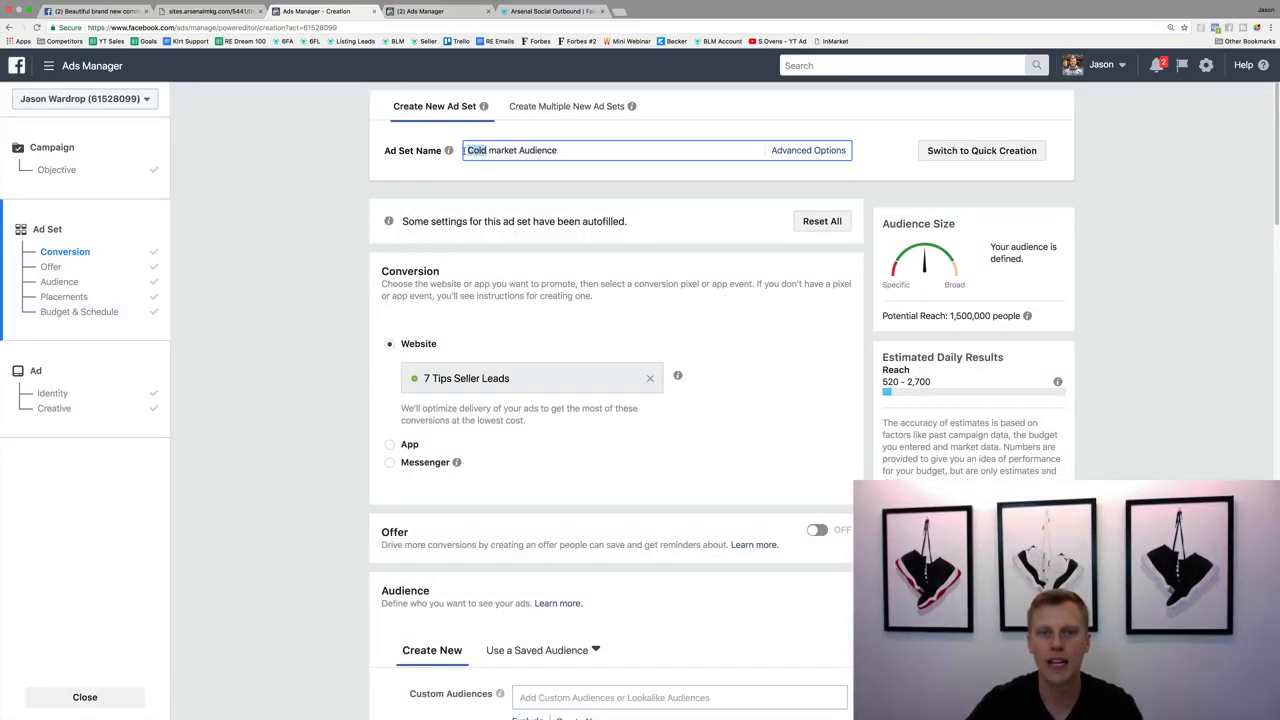
pyautogui.write('Warm')
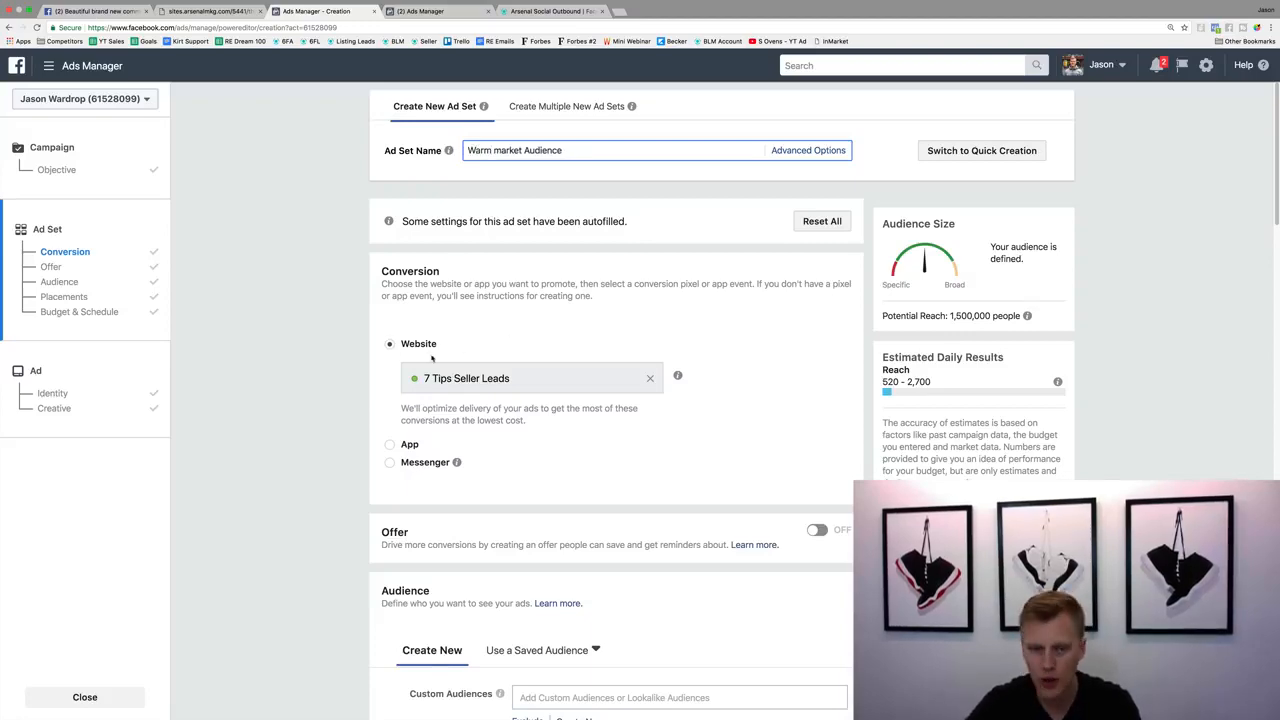
# Replace the Dallas location with United States and target everyone in this location.
pyautogui.scroll(-5, 340, 415)
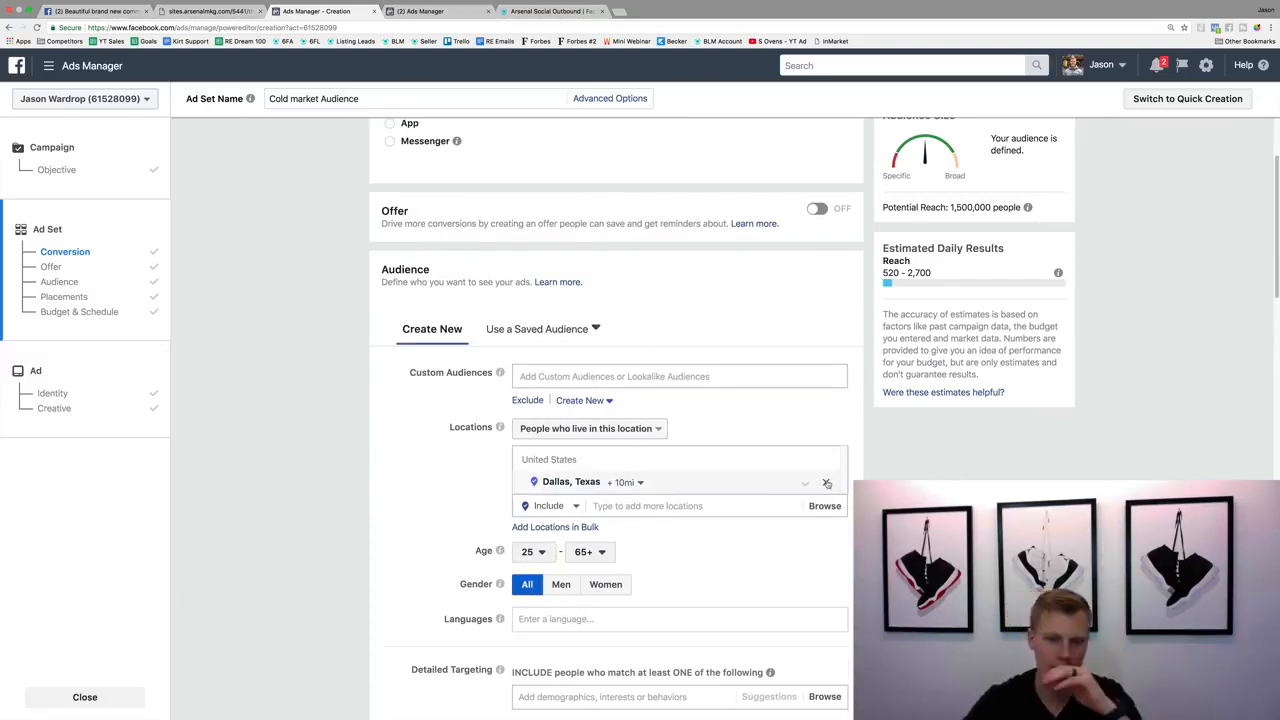
pyautogui.click(826, 483)
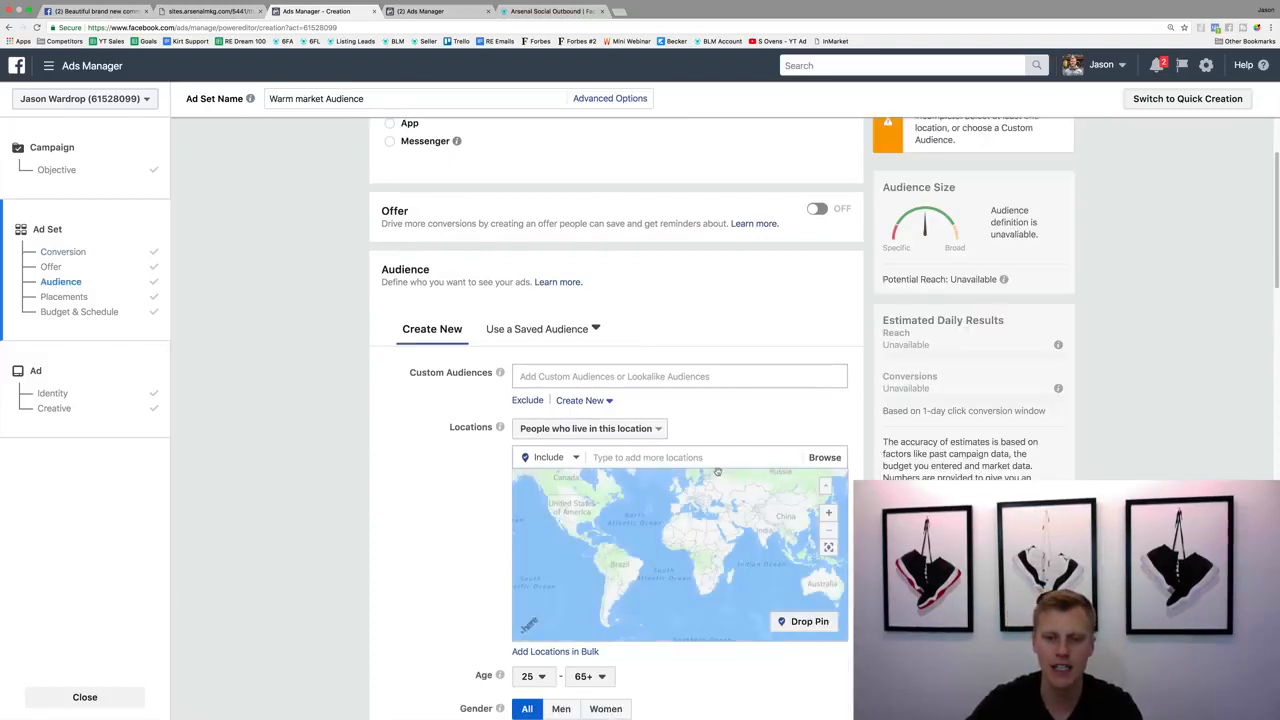
pyautogui.click(655, 430)
pyautogui.click(628, 416)
pyautogui.click(634, 457)
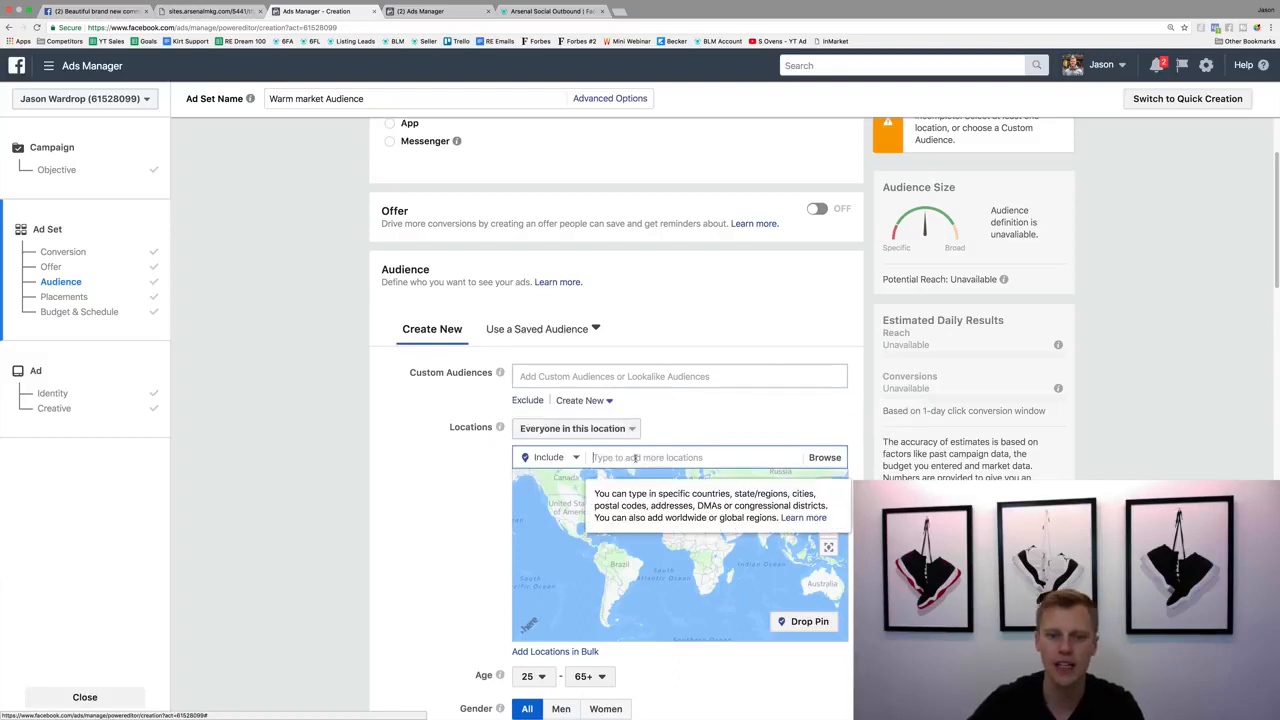
pyautogui.write('United')
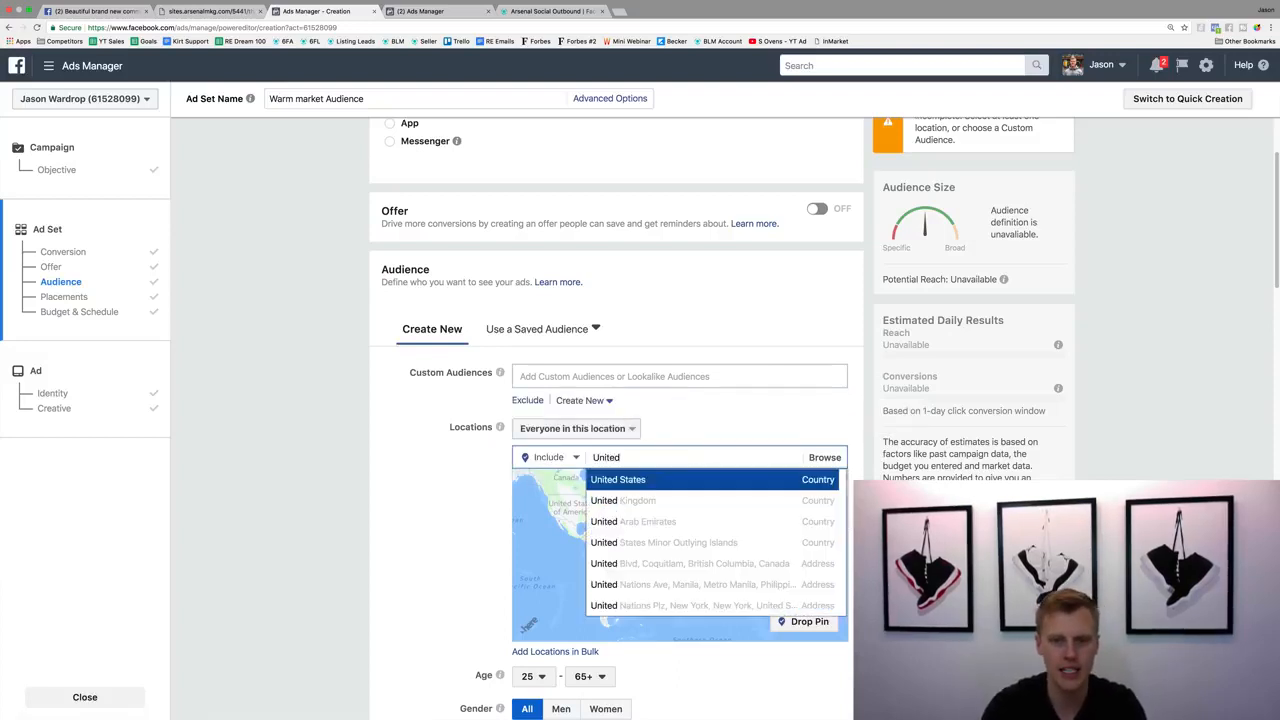
pyautogui.press('Return')
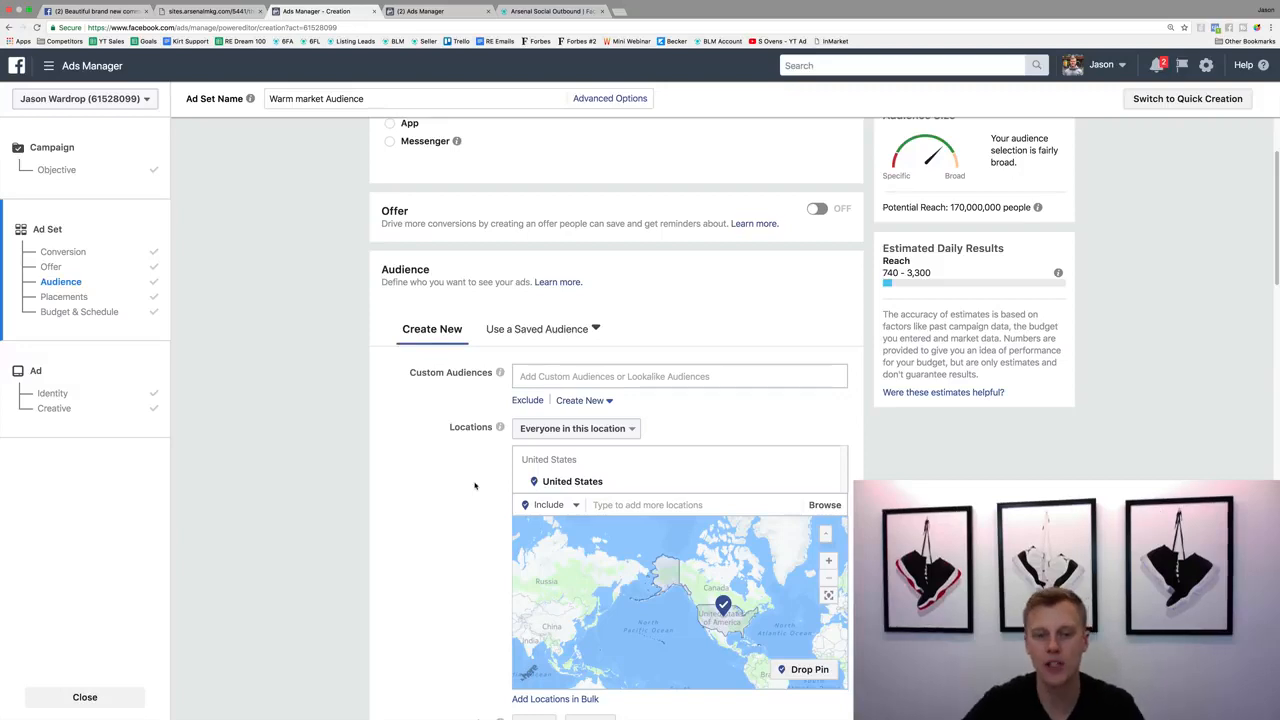
# Set the audience's minimum age to 18.
pyautogui.scroll(-3, 474, 485)
pyautogui.click(541, 532)
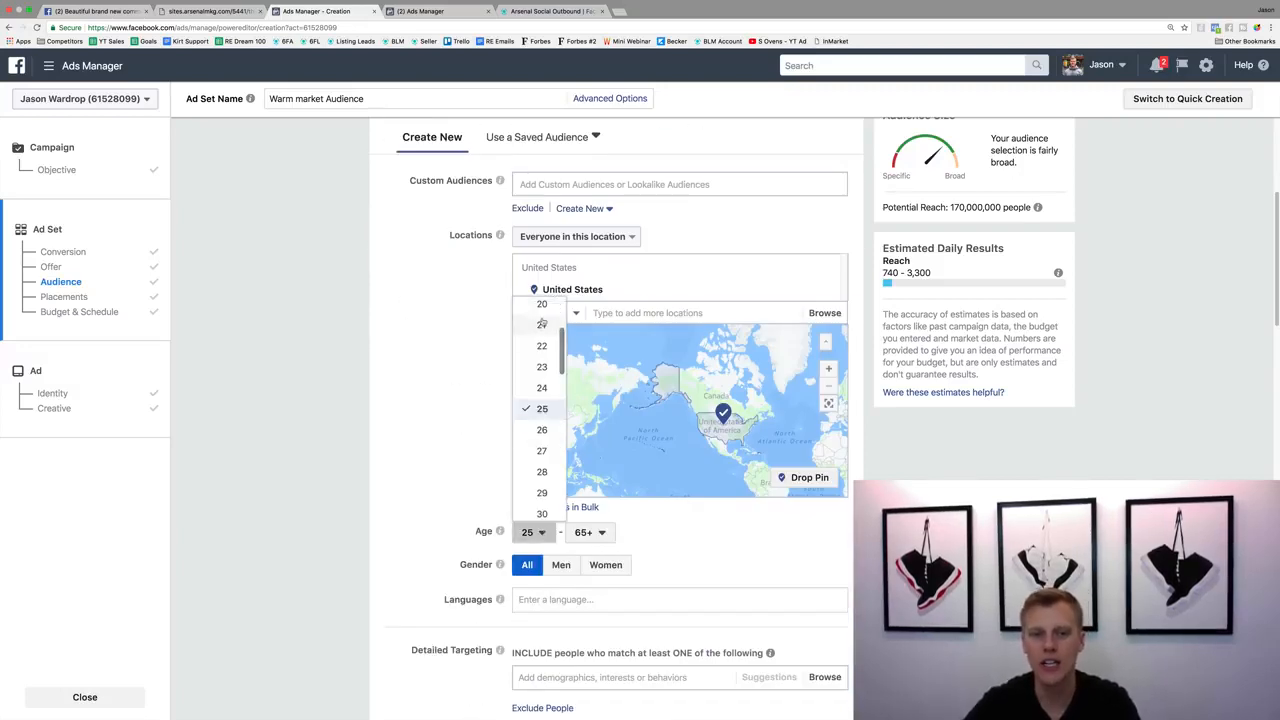
pyautogui.scroll(3, 541, 420)
pyautogui.scroll(1, 543, 381)
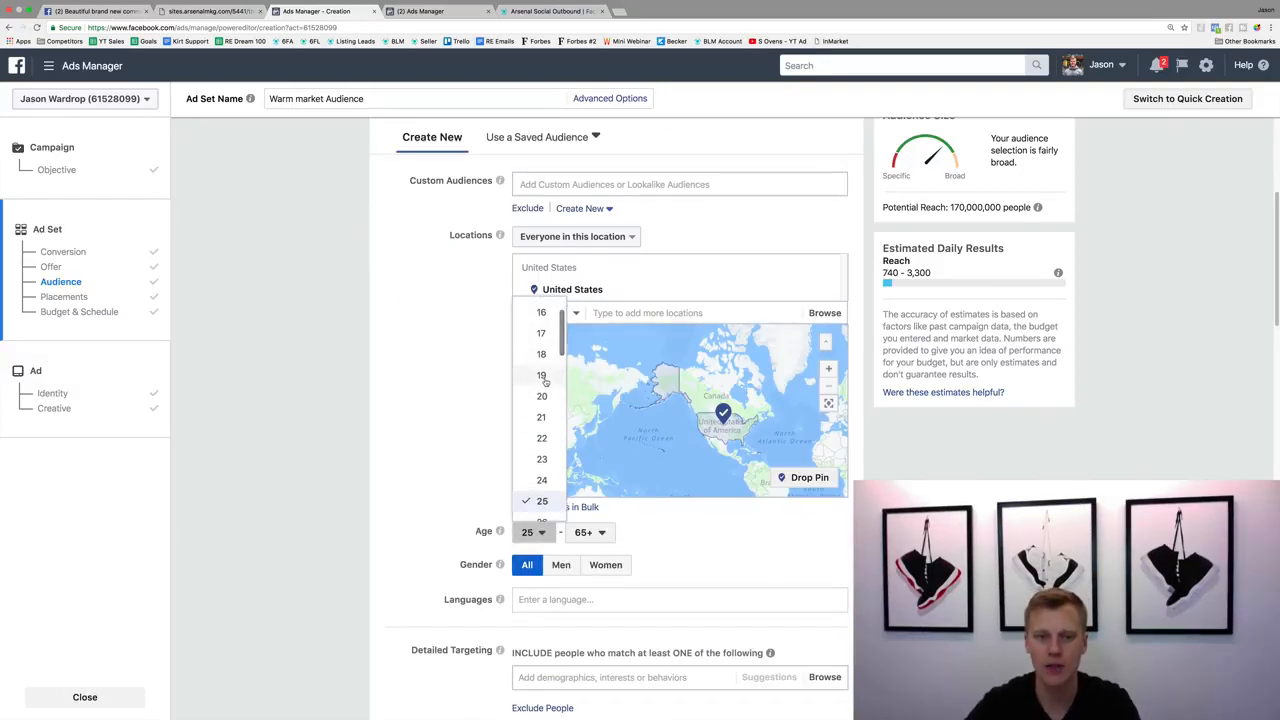
pyautogui.click(540, 358)
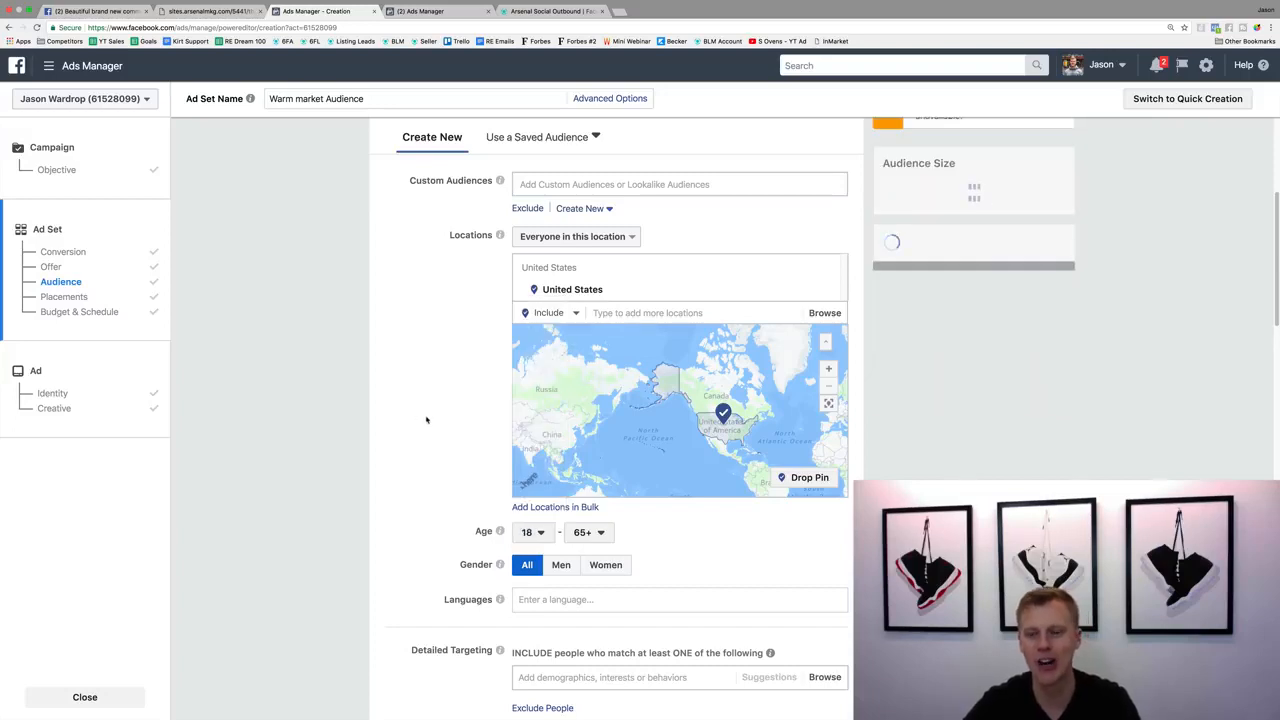
# Add the custom audiences Video Viewed 25%, All Visitors (Demo), Page Engage (Demo) and Webinar Lead (Real Estate) to the targeting.
pyautogui.click(544, 184)
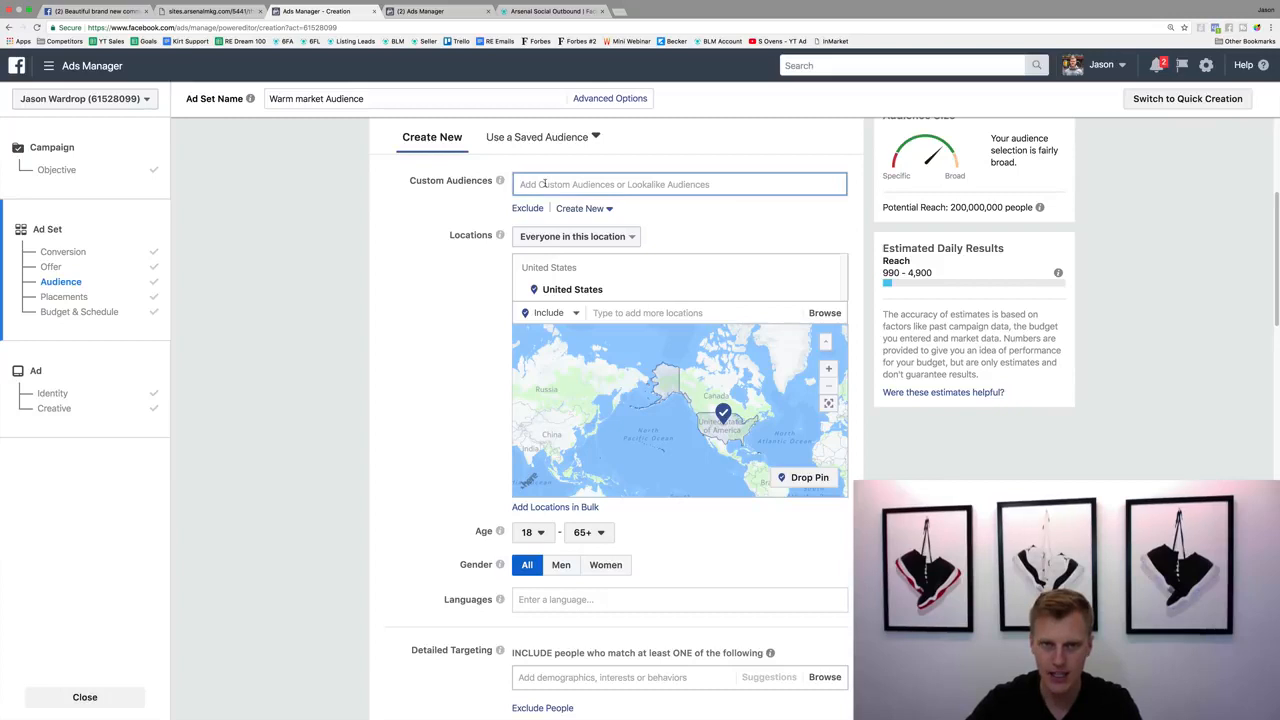
pyautogui.click(674, 212)
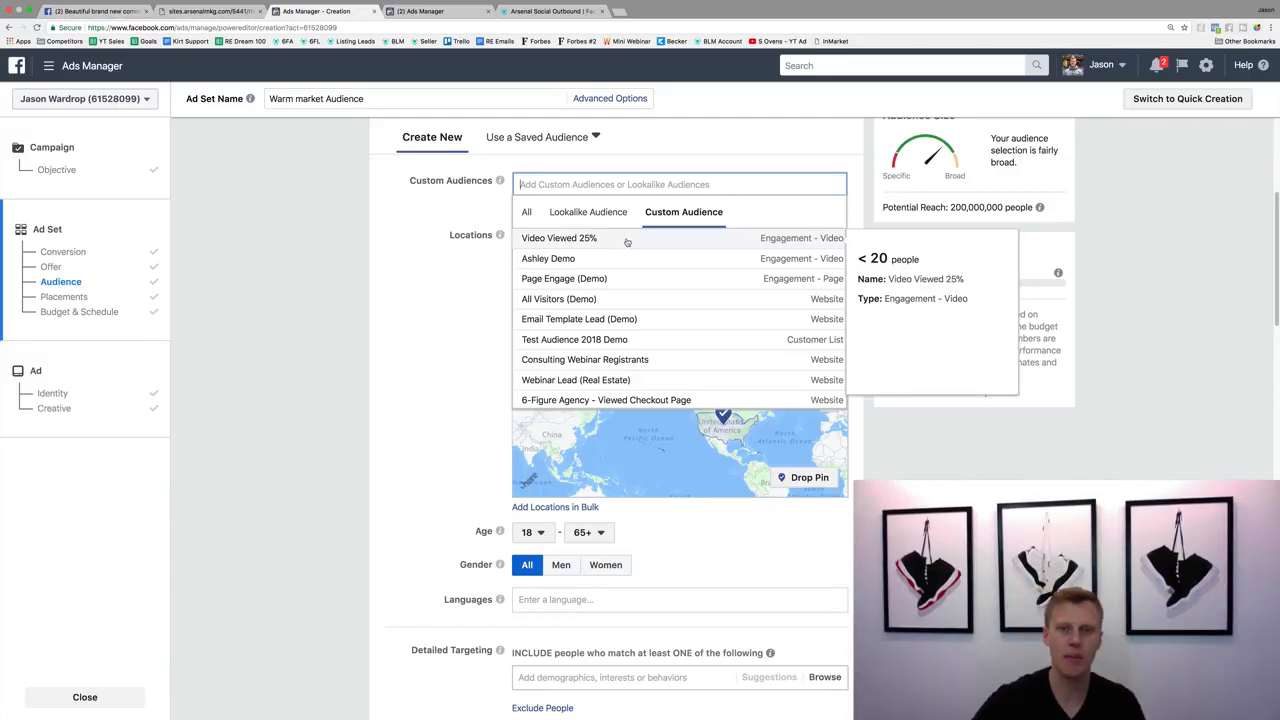
pyautogui.click(627, 242)
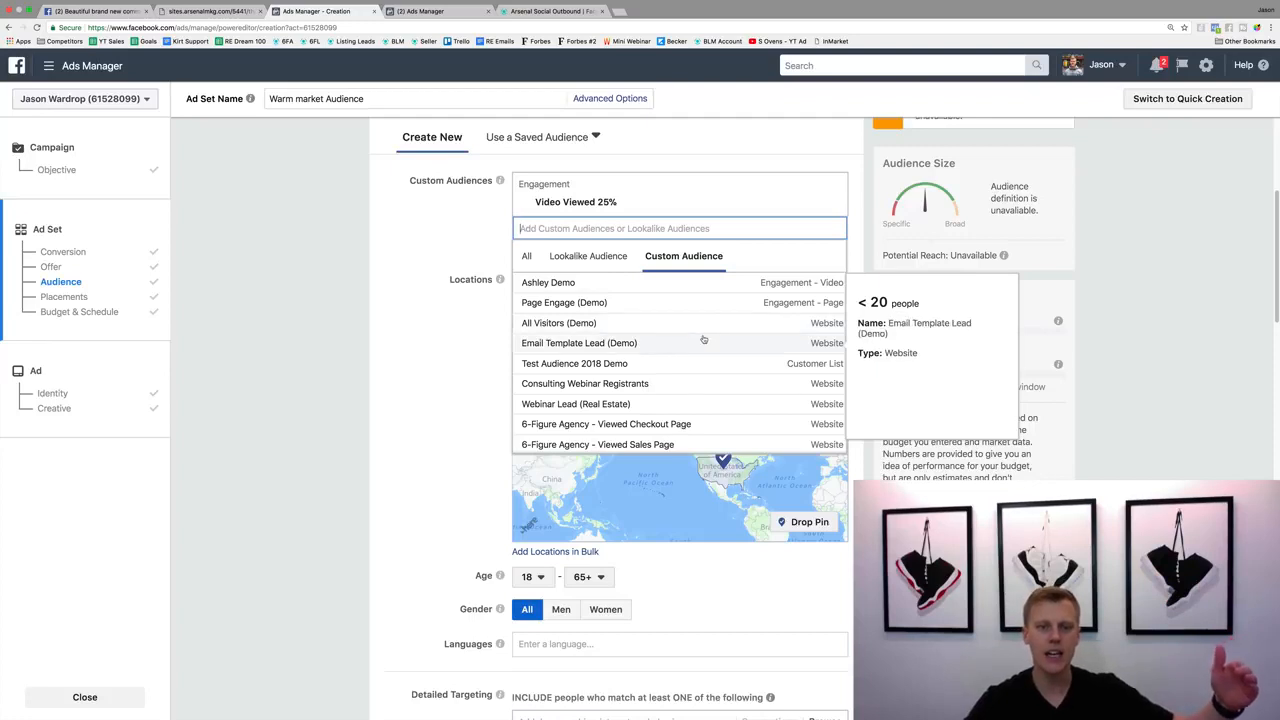
pyautogui.click(566, 324)
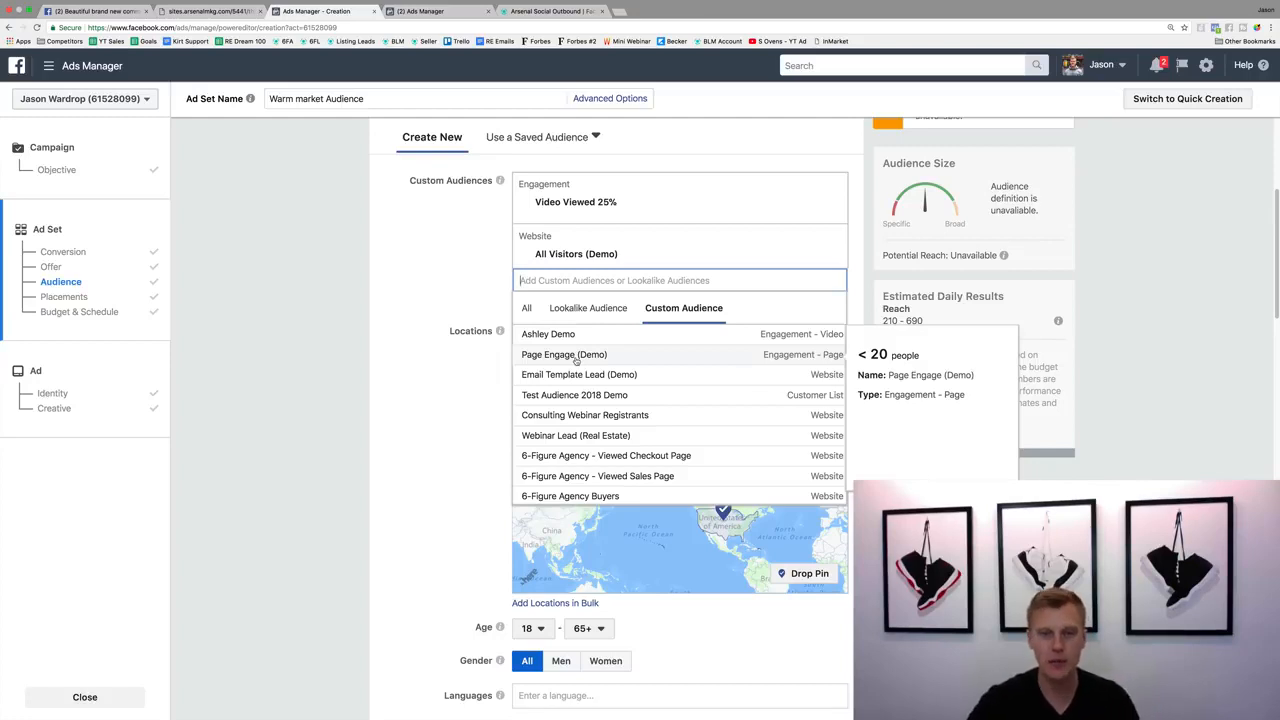
pyautogui.click(575, 357)
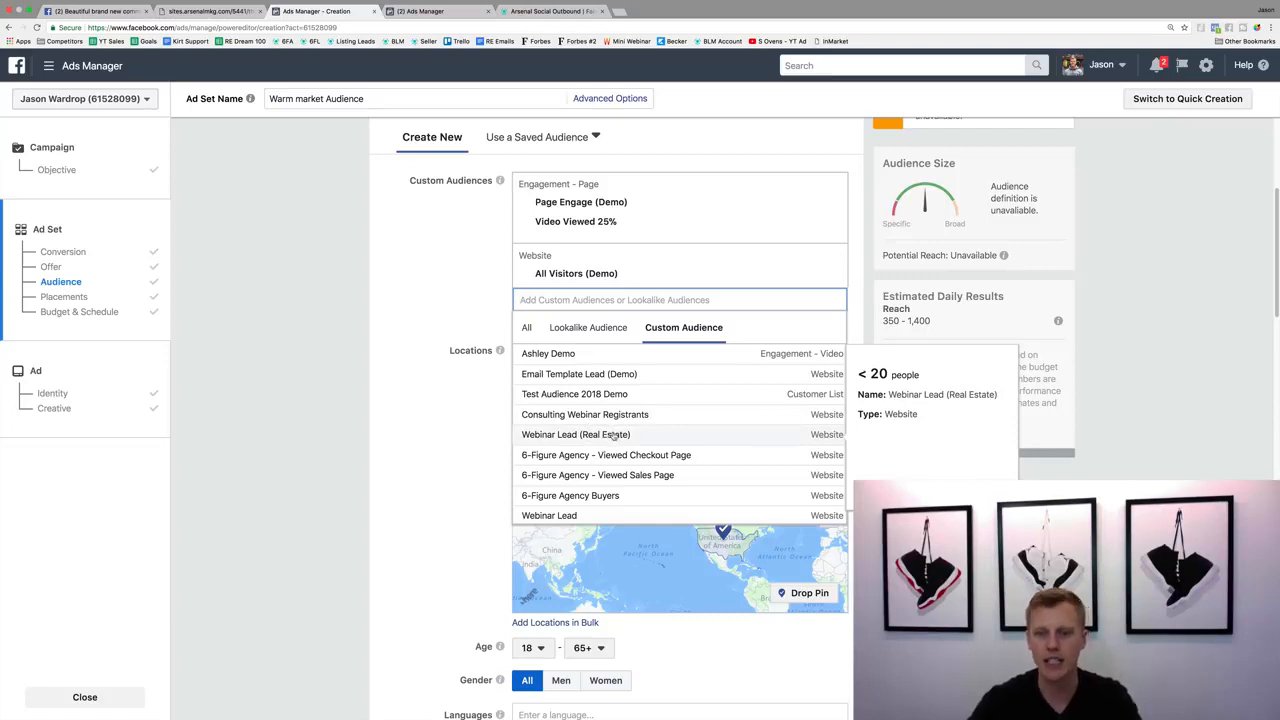
pyautogui.click(613, 434)
pyautogui.click(434, 294)
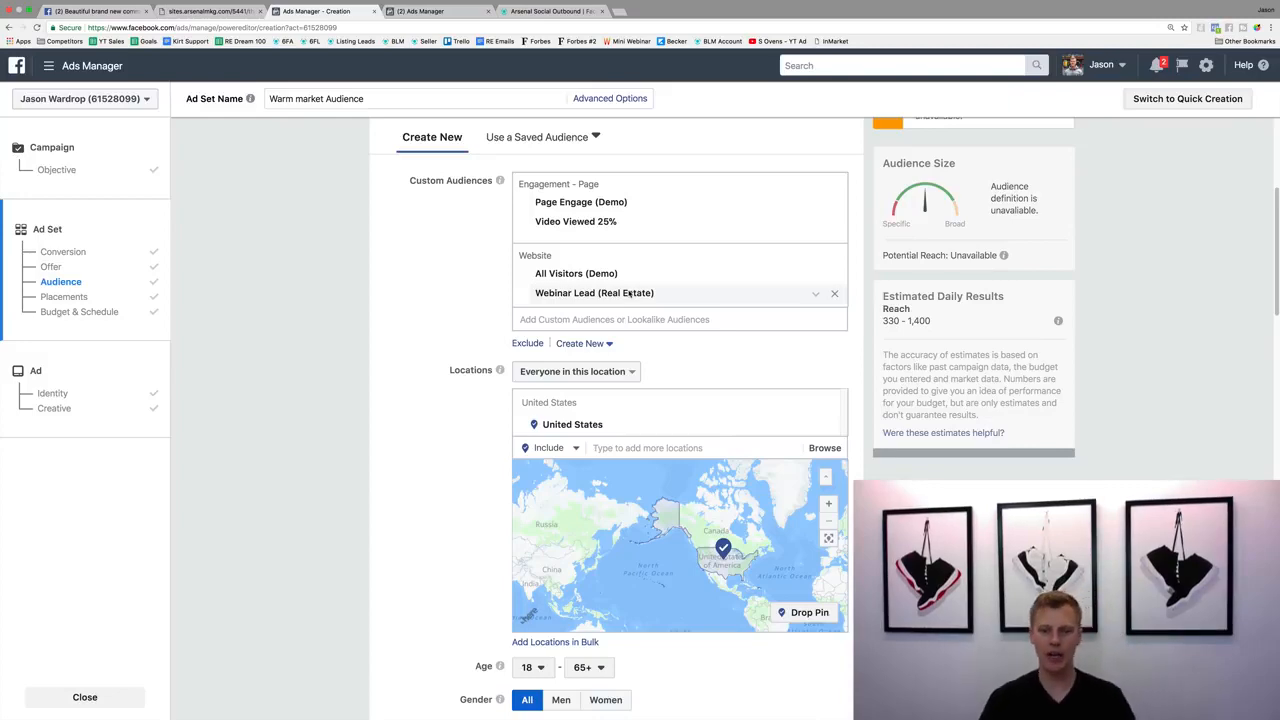
# Set the warm market ad set's daily budget to $5.00 and continue to the ad setup.
pyautogui.scroll(-6, 450, 364)
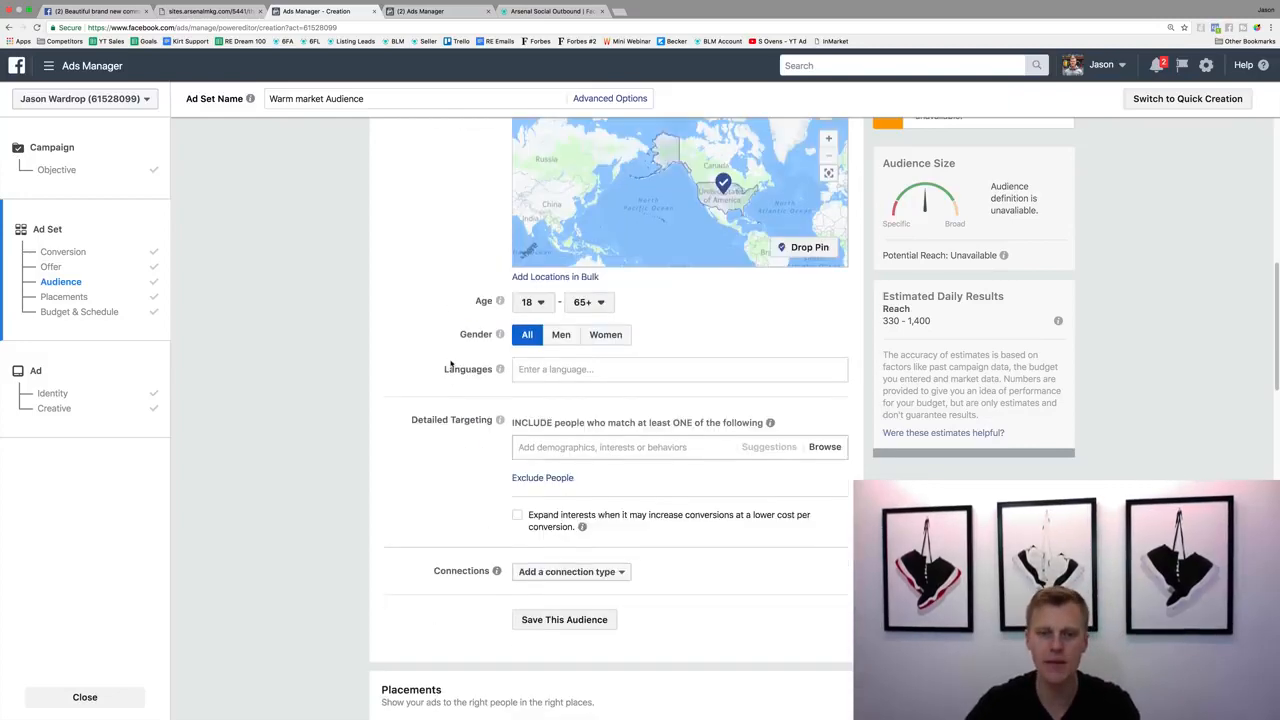
pyautogui.scroll(-15, 450, 364)
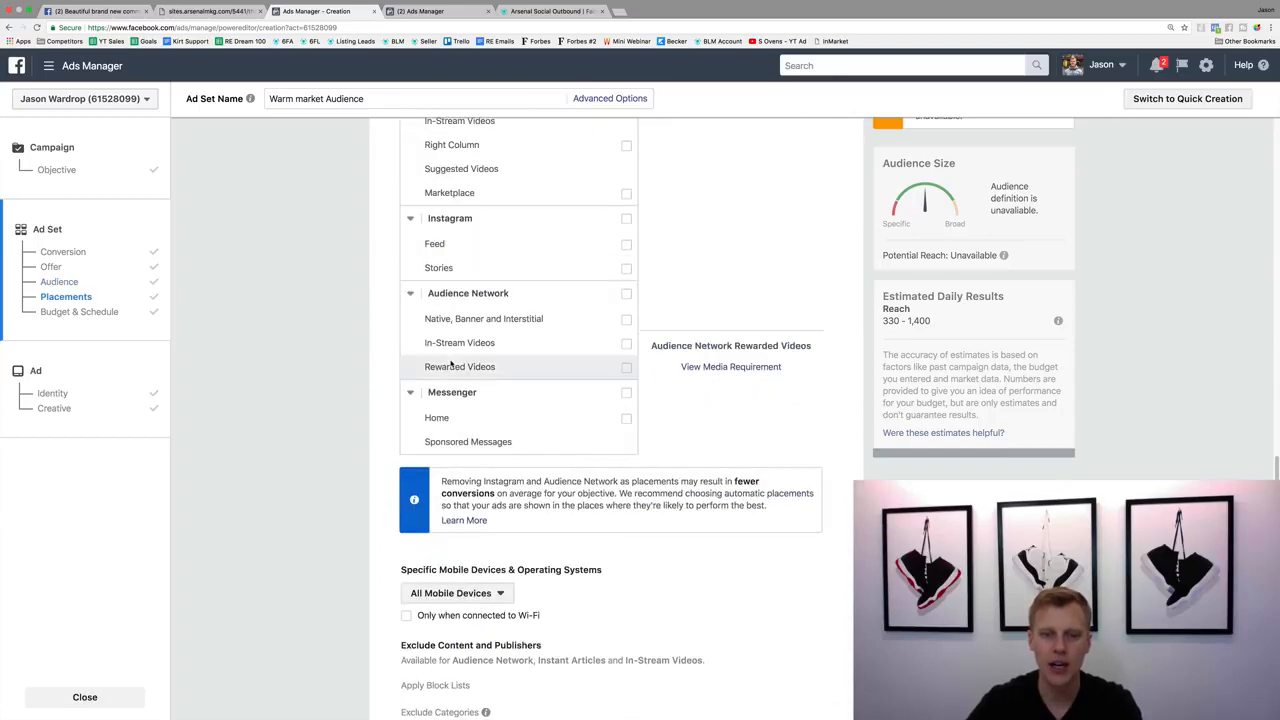
pyautogui.scroll(-2, 534, 361)
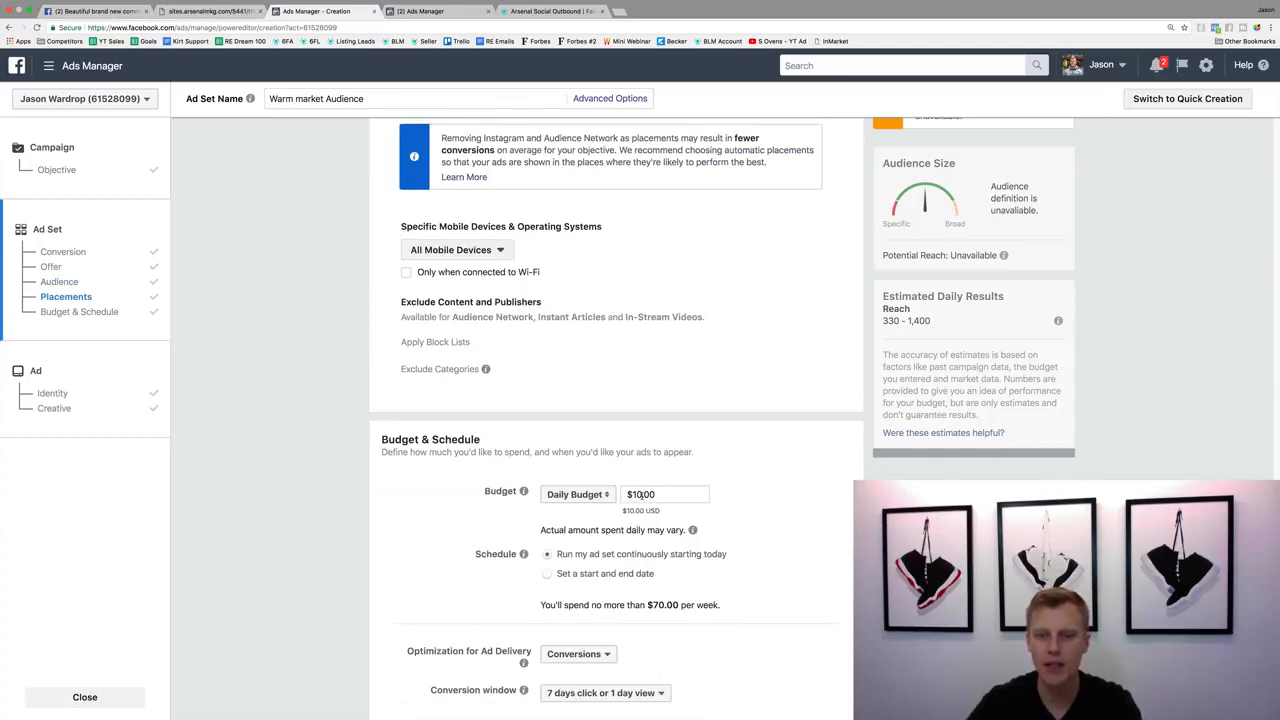
pyautogui.click(638, 495)
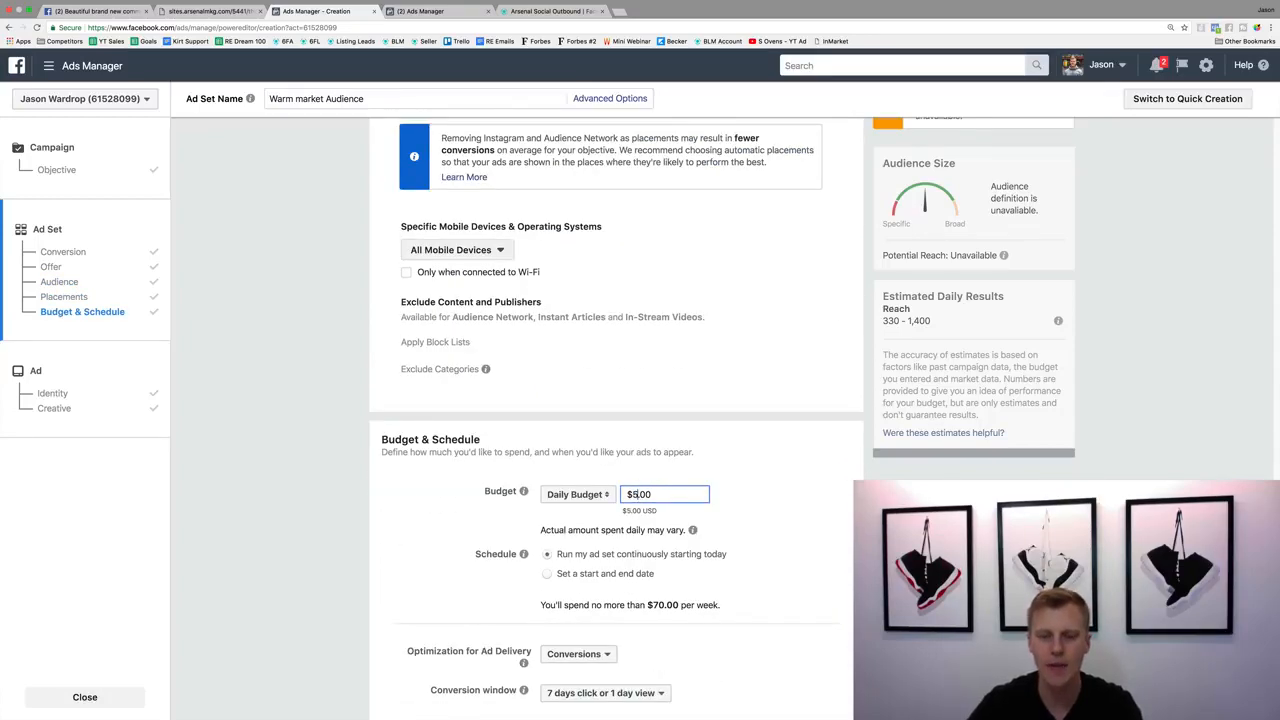
pyautogui.click(796, 492)
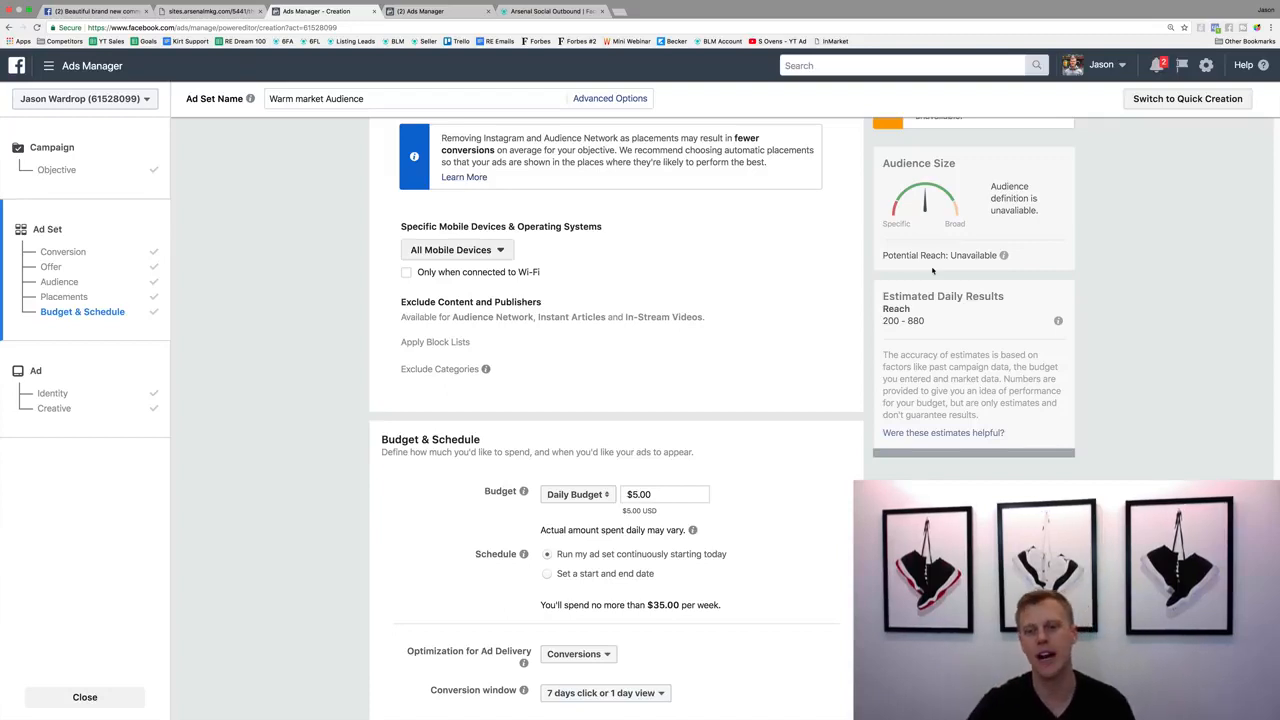
pyautogui.scroll(-6, 795, 329)
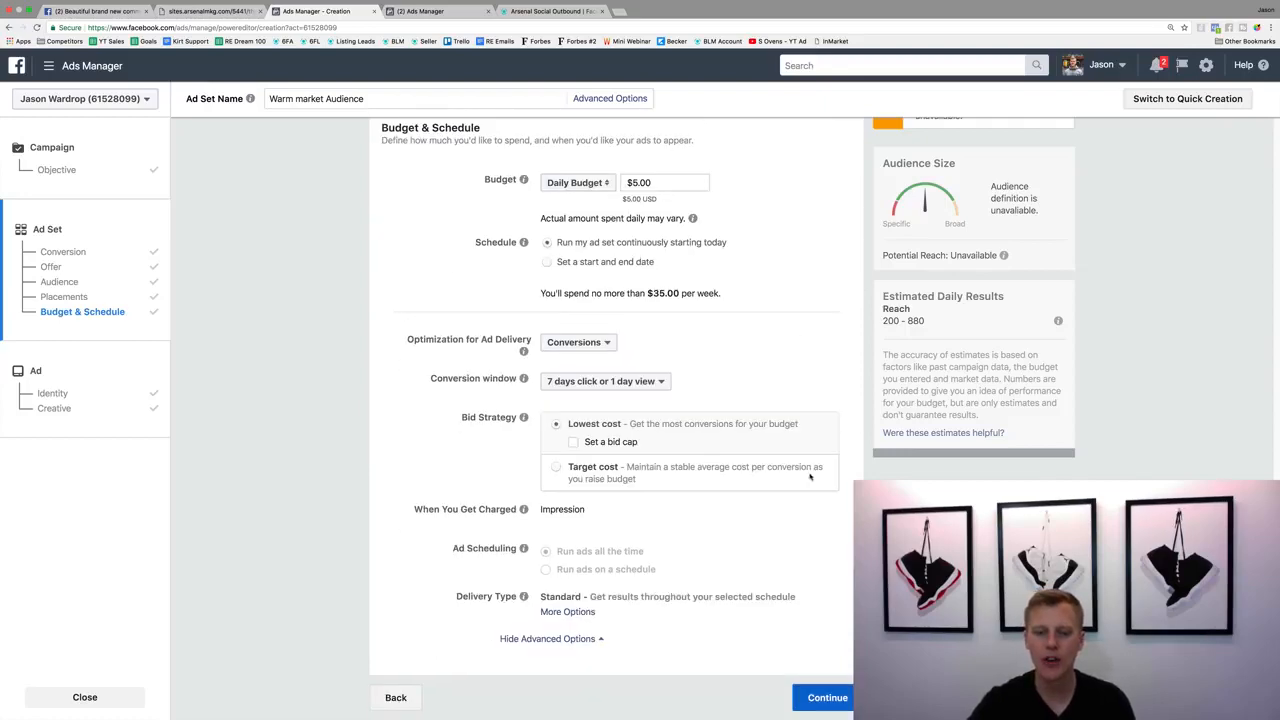
pyautogui.click(838, 696)
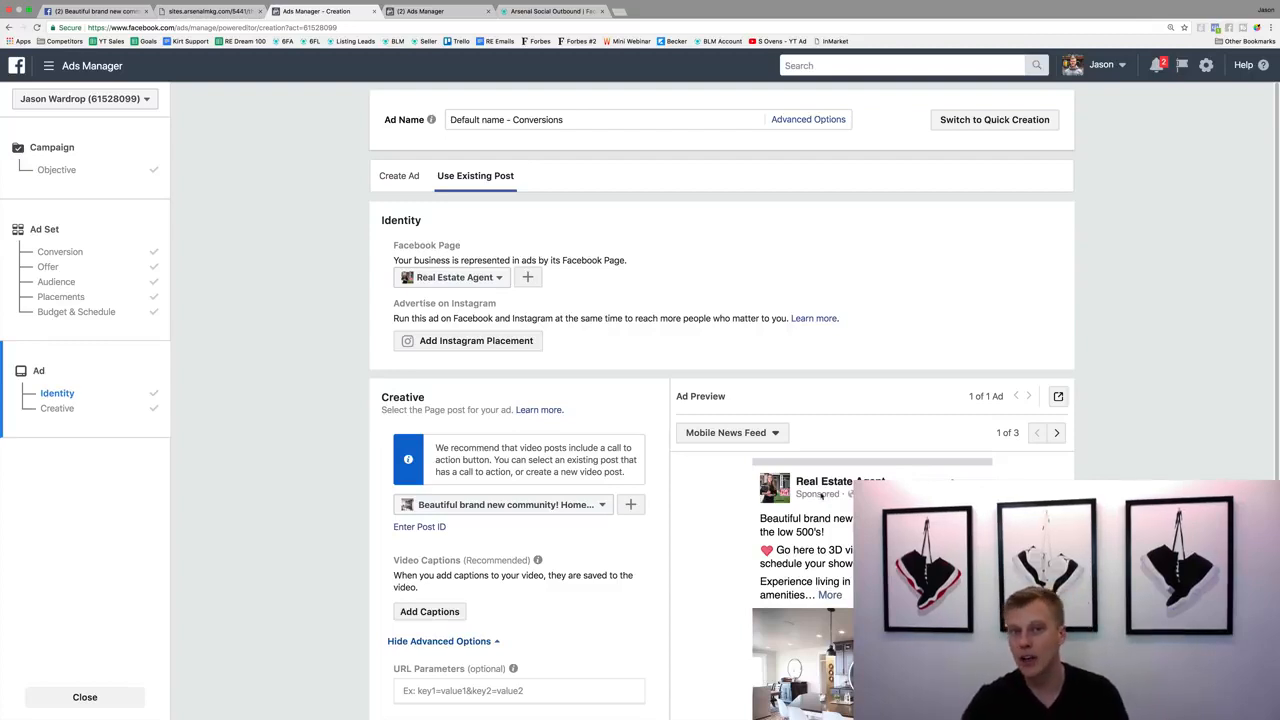
# Switch to the Arsenal MKG page at arsenalmarketing.io/pro and examine what the social and email marketing package includes.
pyautogui.click(555, 13)
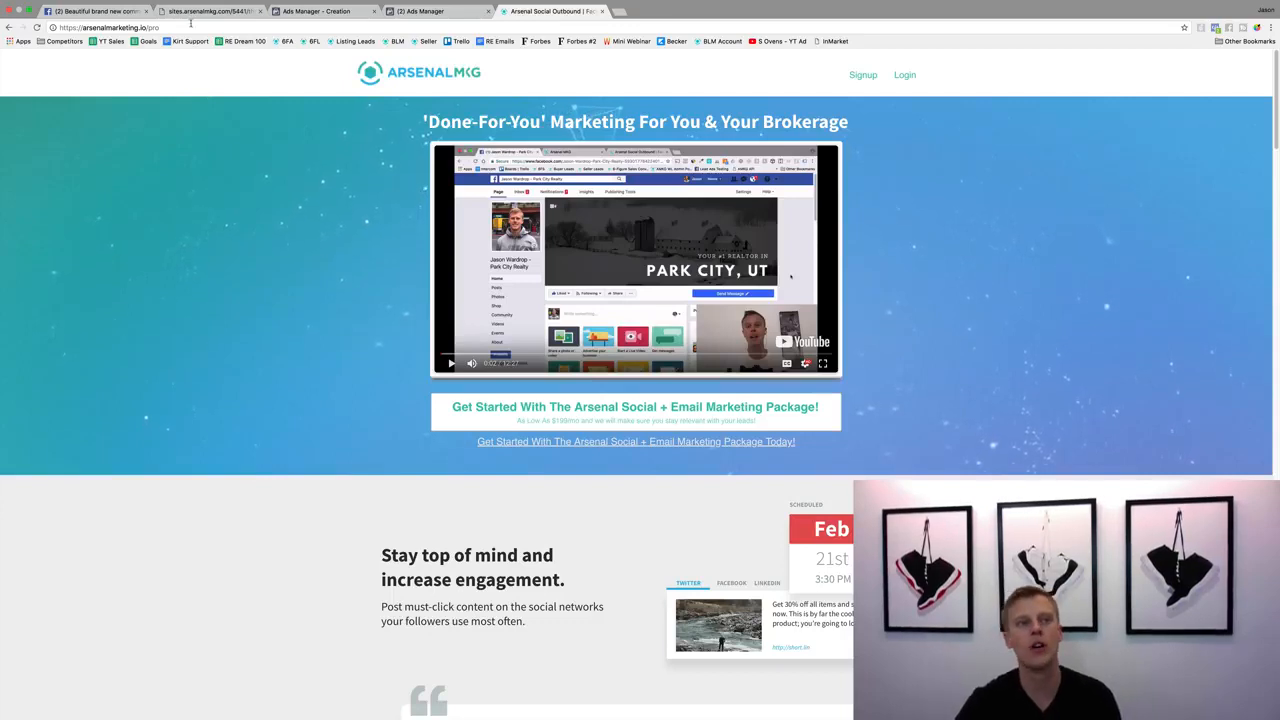
pyautogui.click(127, 27)
pyautogui.click(285, 193)
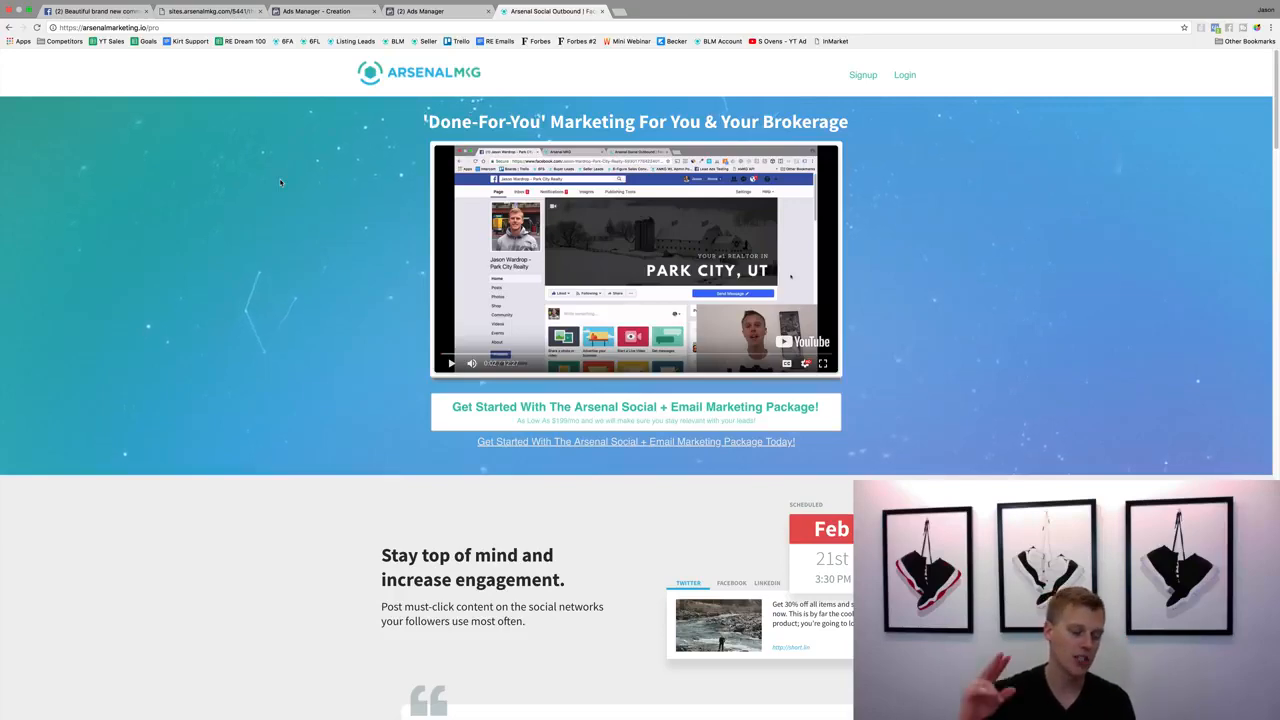
pyautogui.scroll(-10, 275, 330)
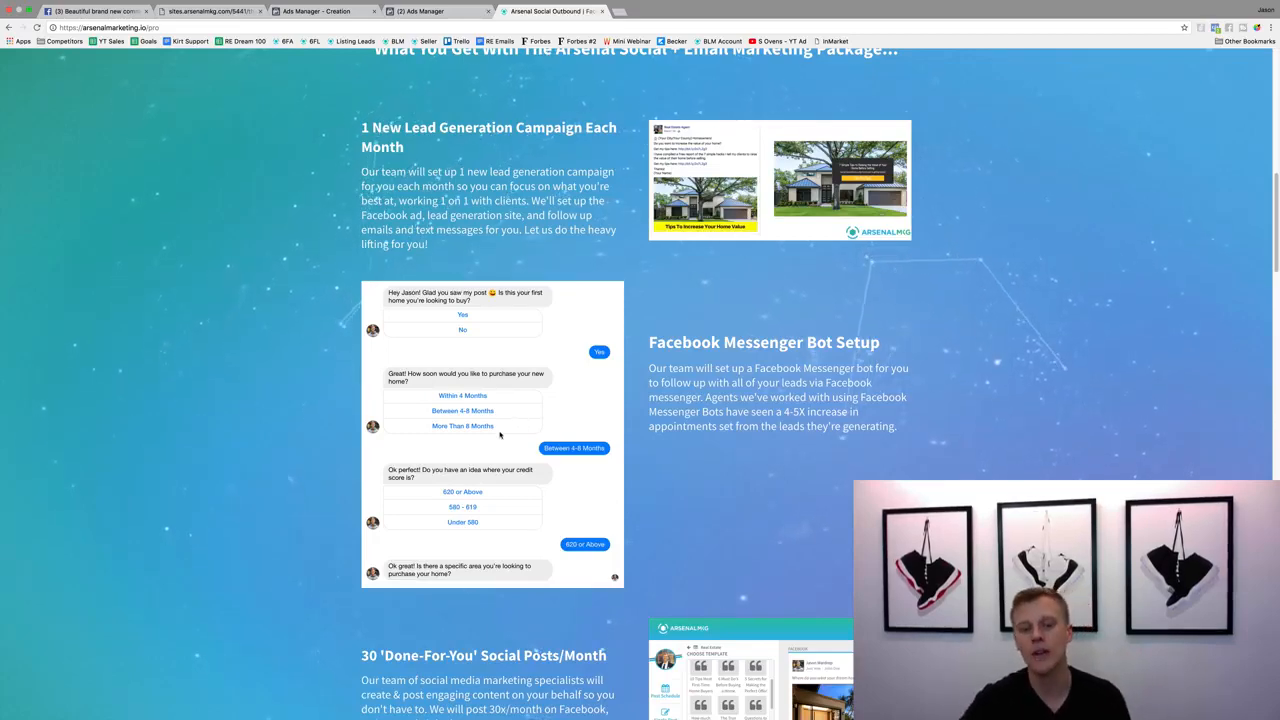
pyautogui.scroll(-5, 494, 436)
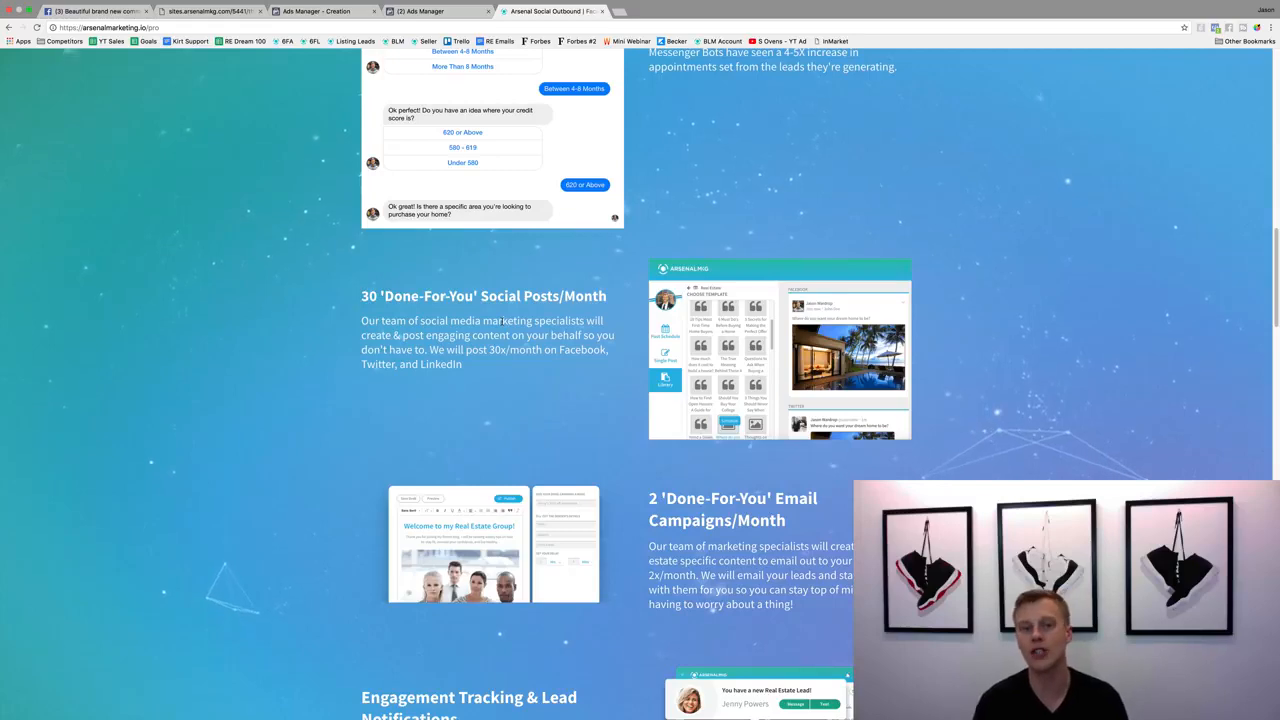
pyautogui.scroll(-3, 521, 338)
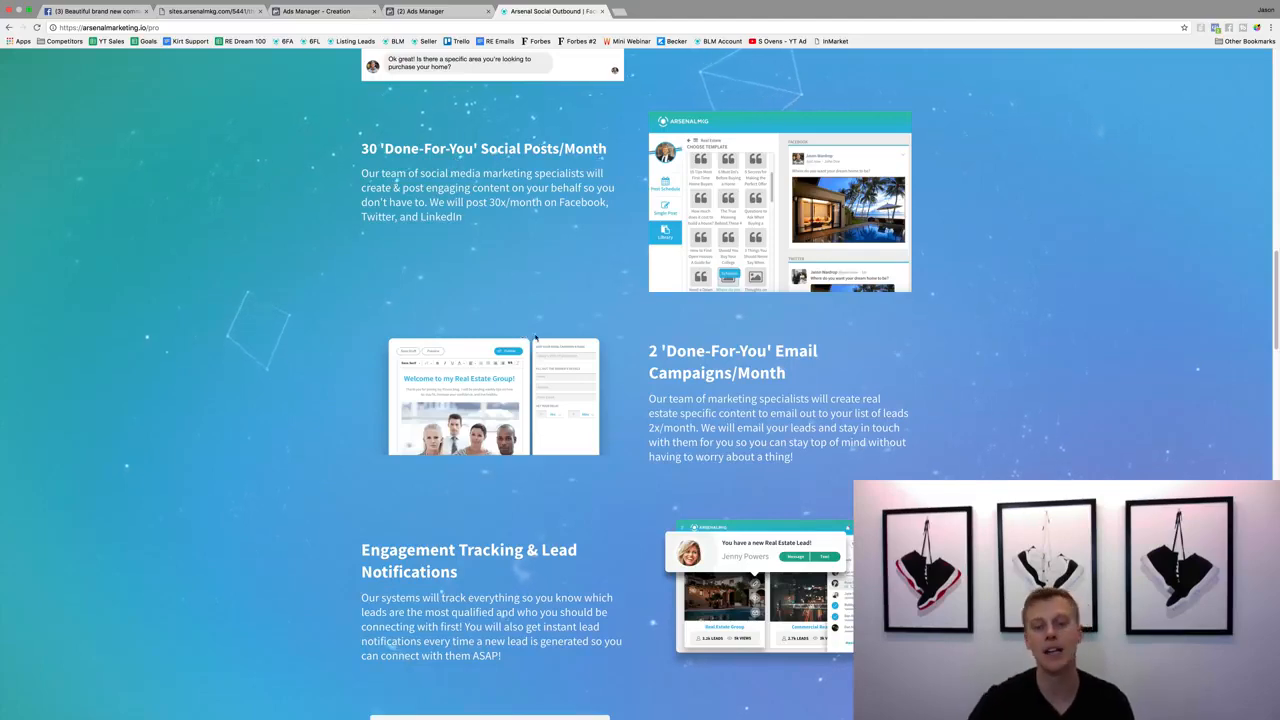
pyautogui.scroll(-3, 592, 346)
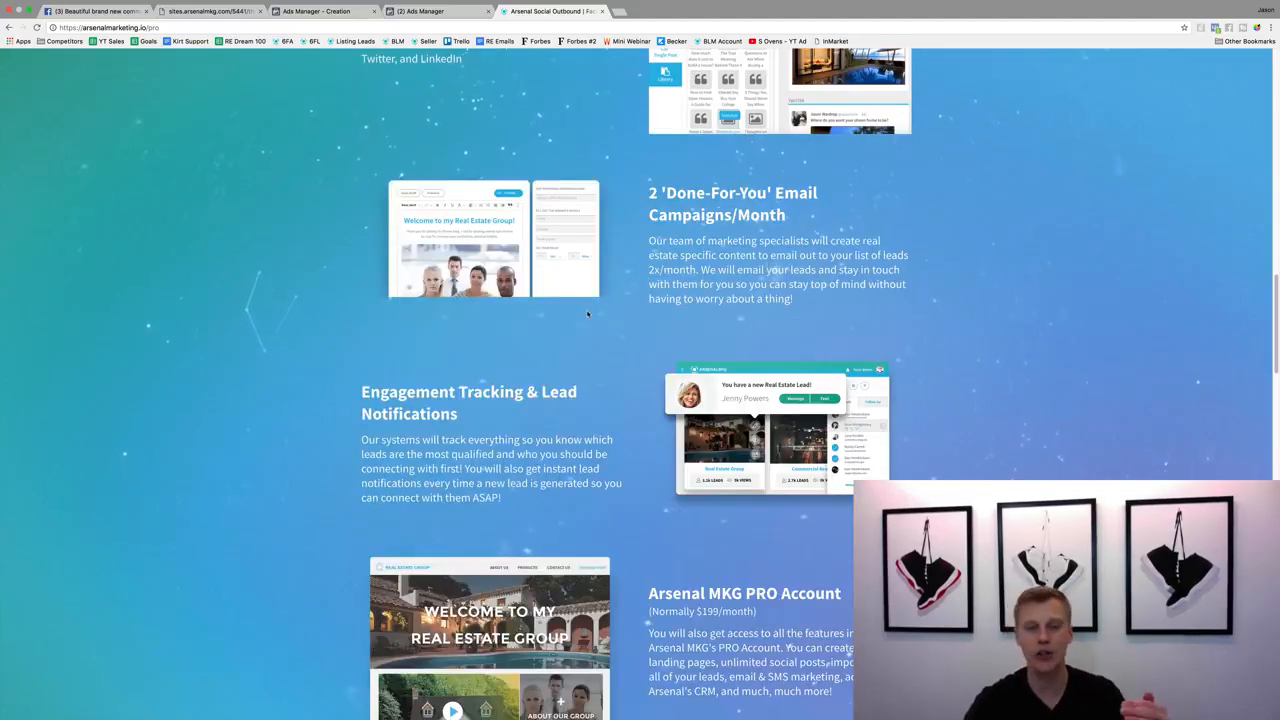
pyautogui.scroll(-2, 552, 432)
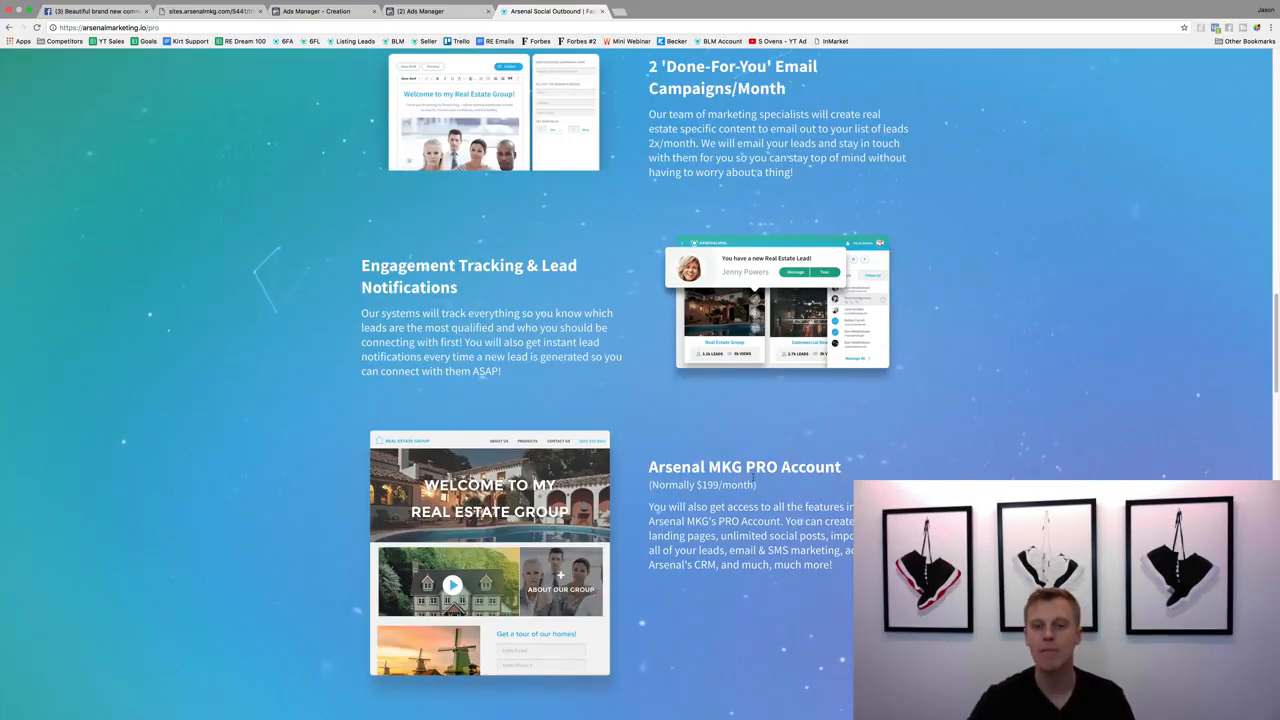